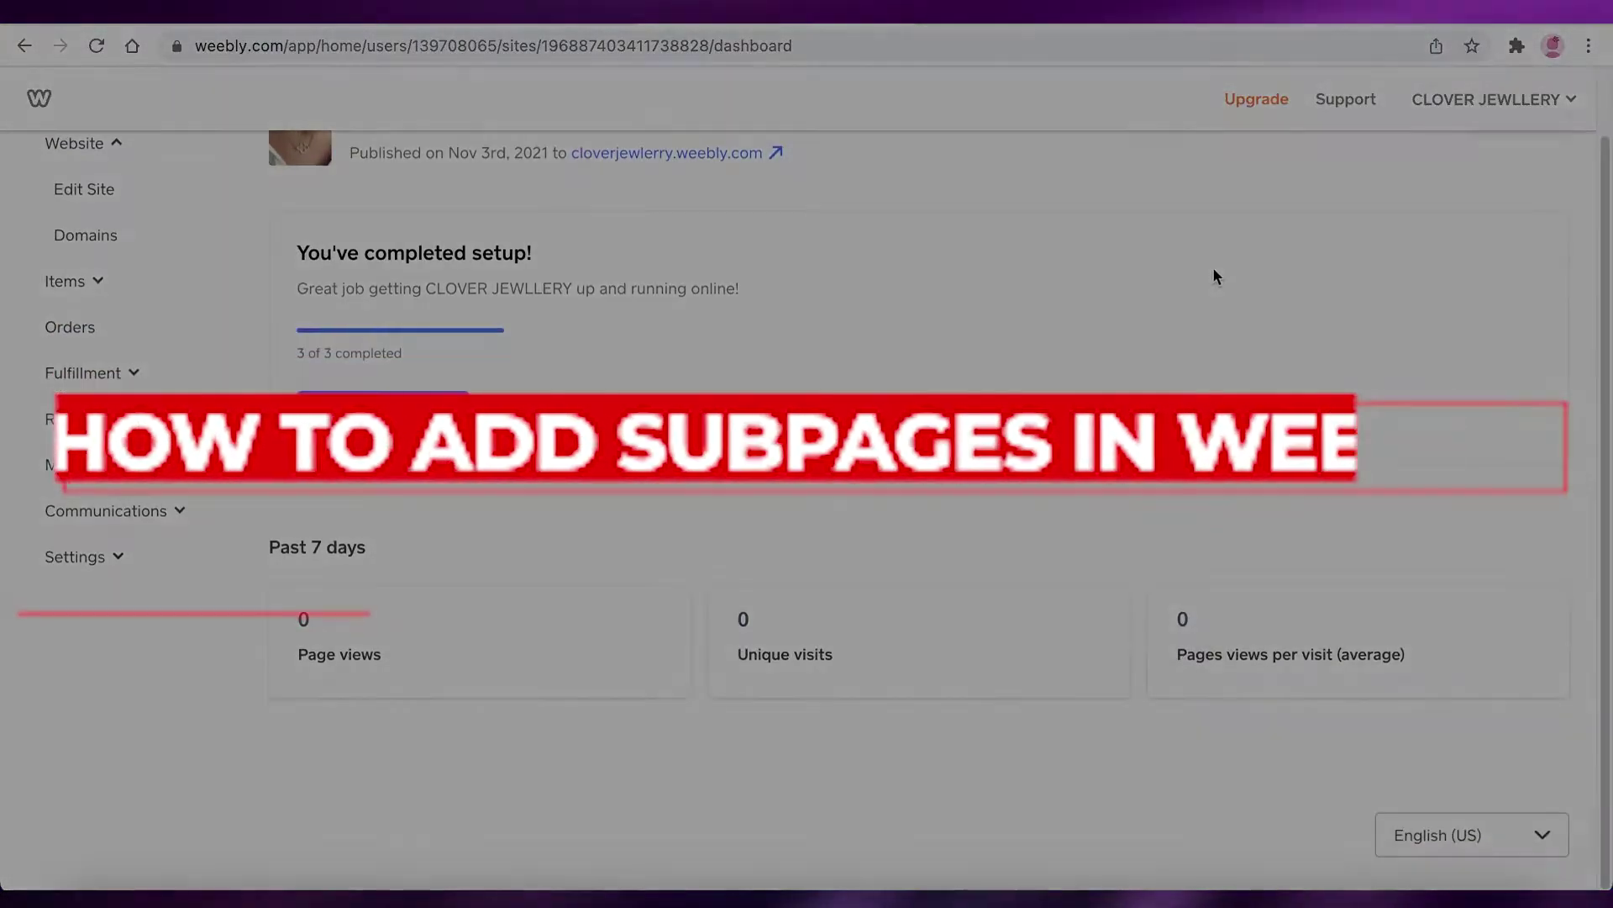
# - Browse the live Clover Jewellery site's About and NEW DROP pages
pyautogui.scroll(1, 1205, 284)
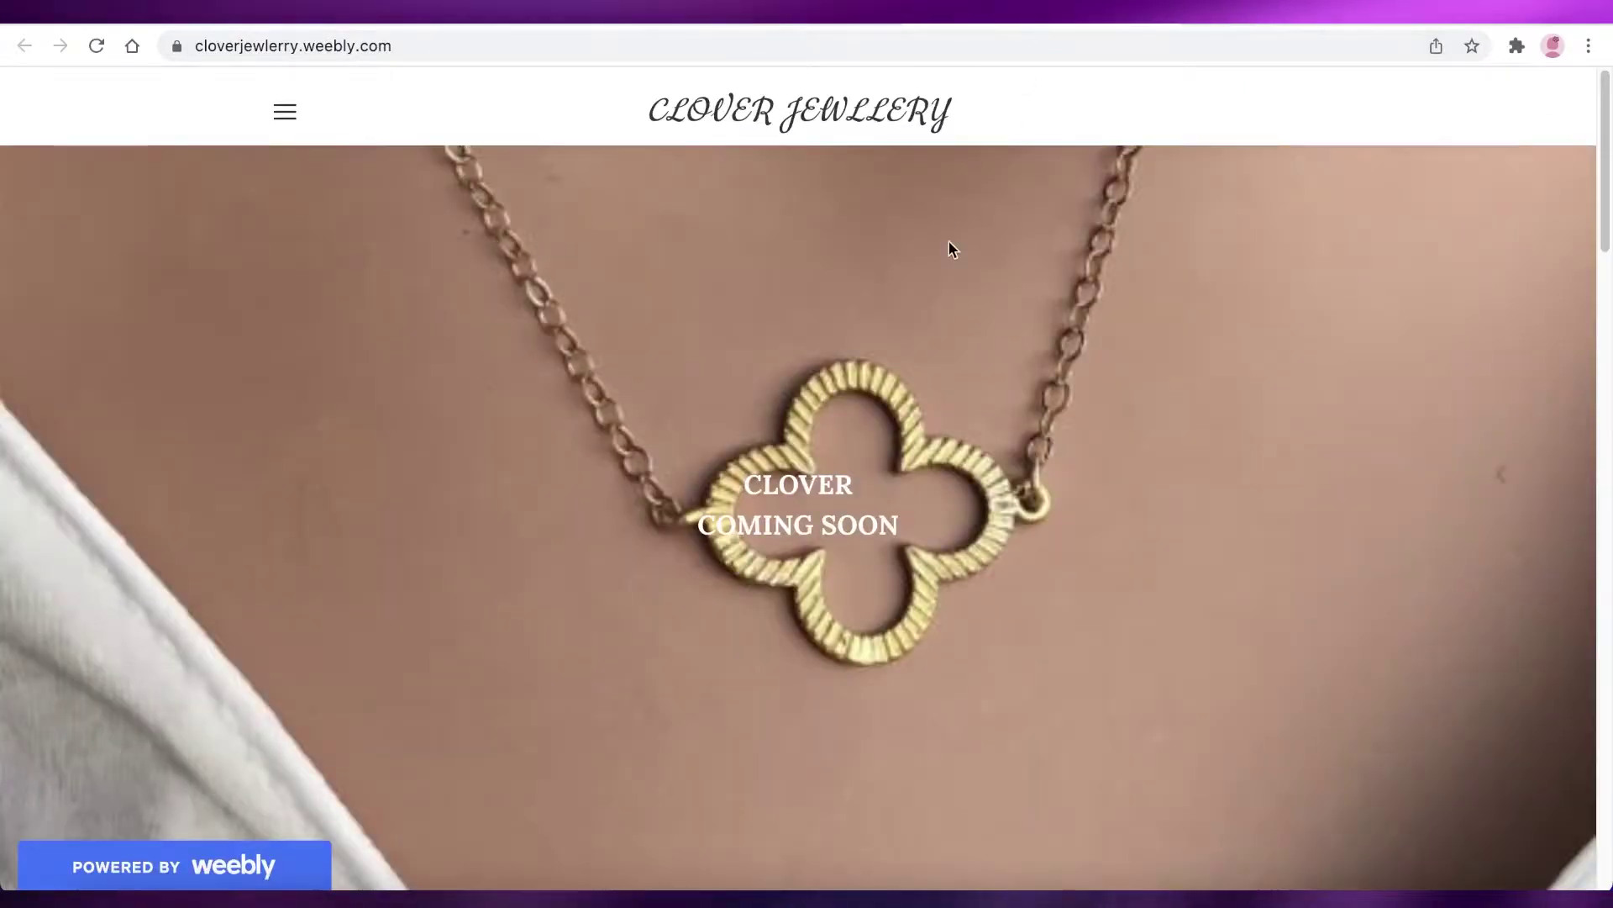
pyautogui.scroll(-15, 589, 281)
pyautogui.scroll(-15, 1026, 392)
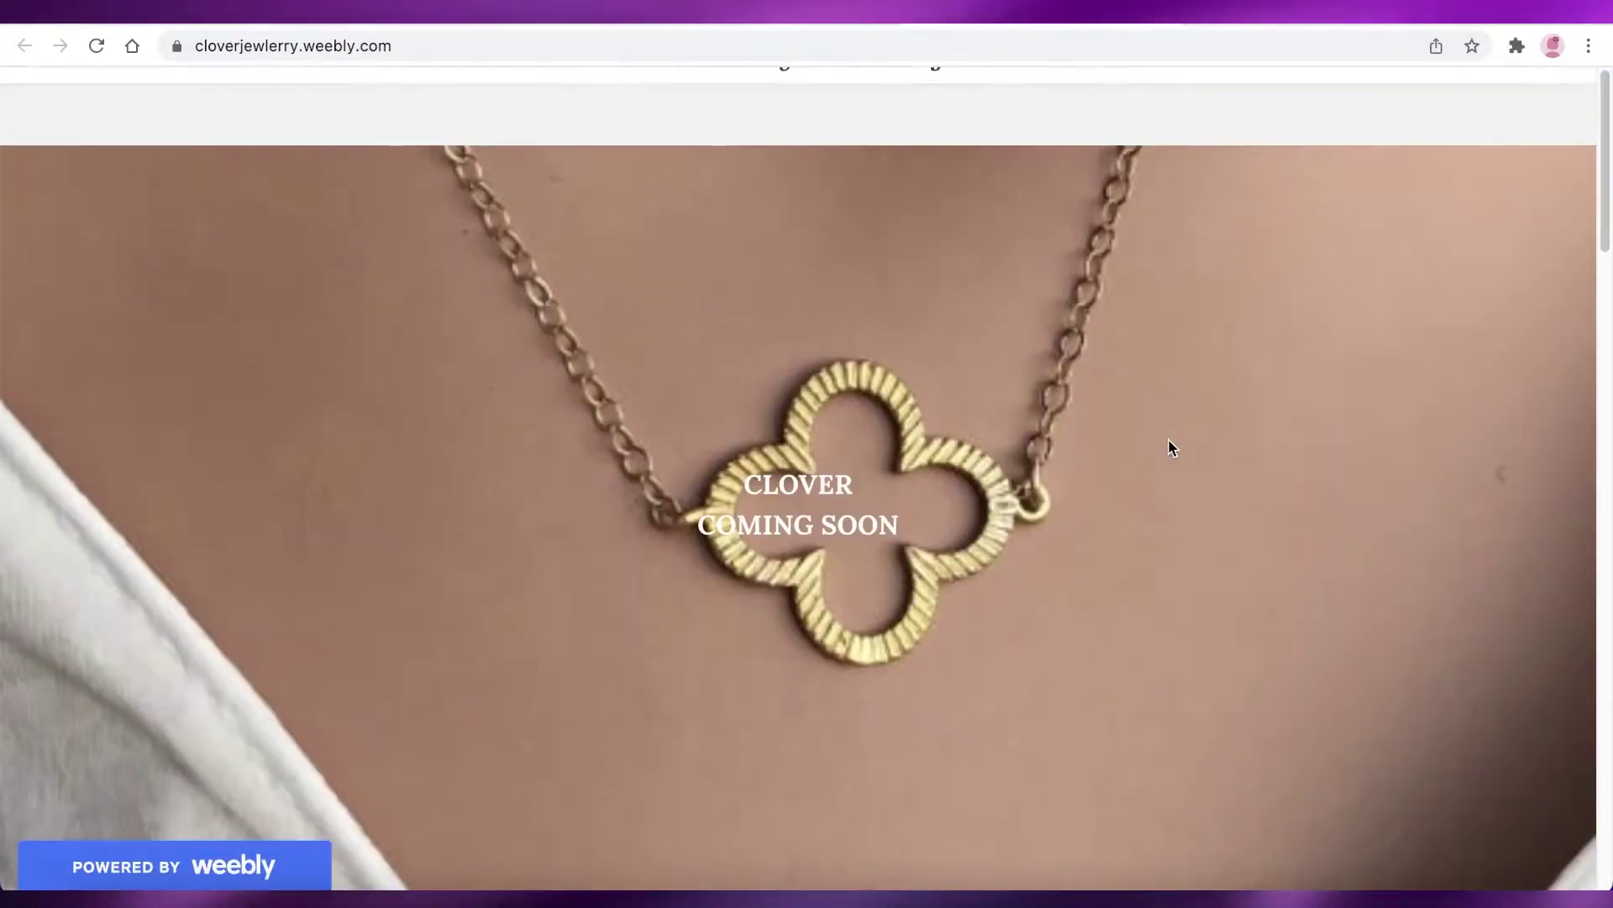
pyautogui.scroll(-10, 966, 335)
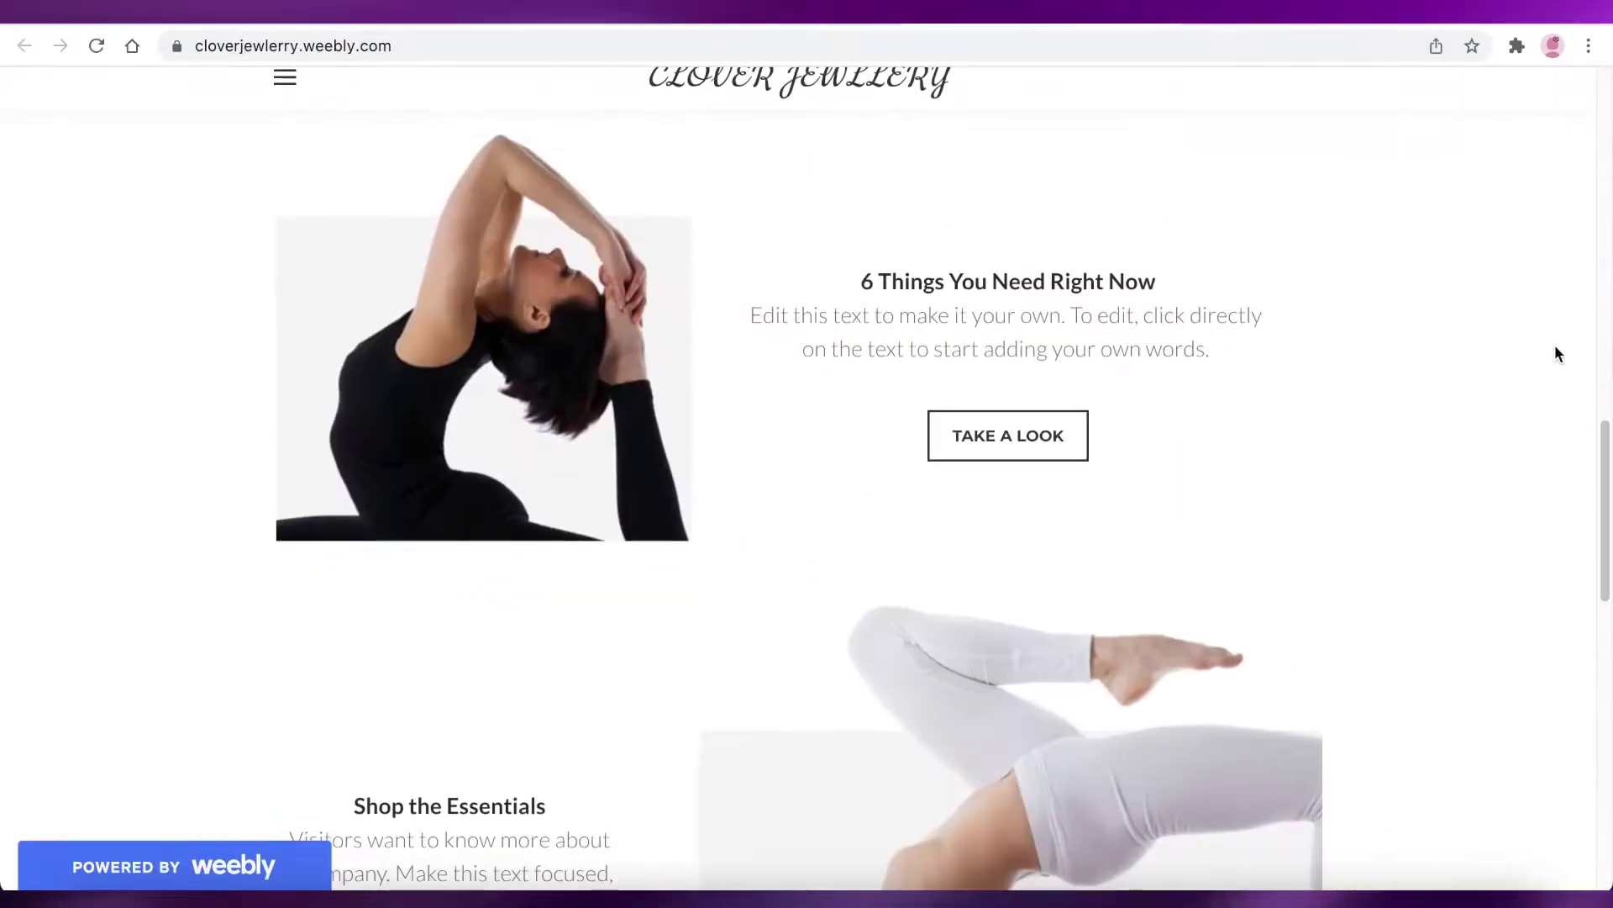
pyautogui.scroll(3, 979, 363)
pyautogui.scroll(-6, 919, 538)
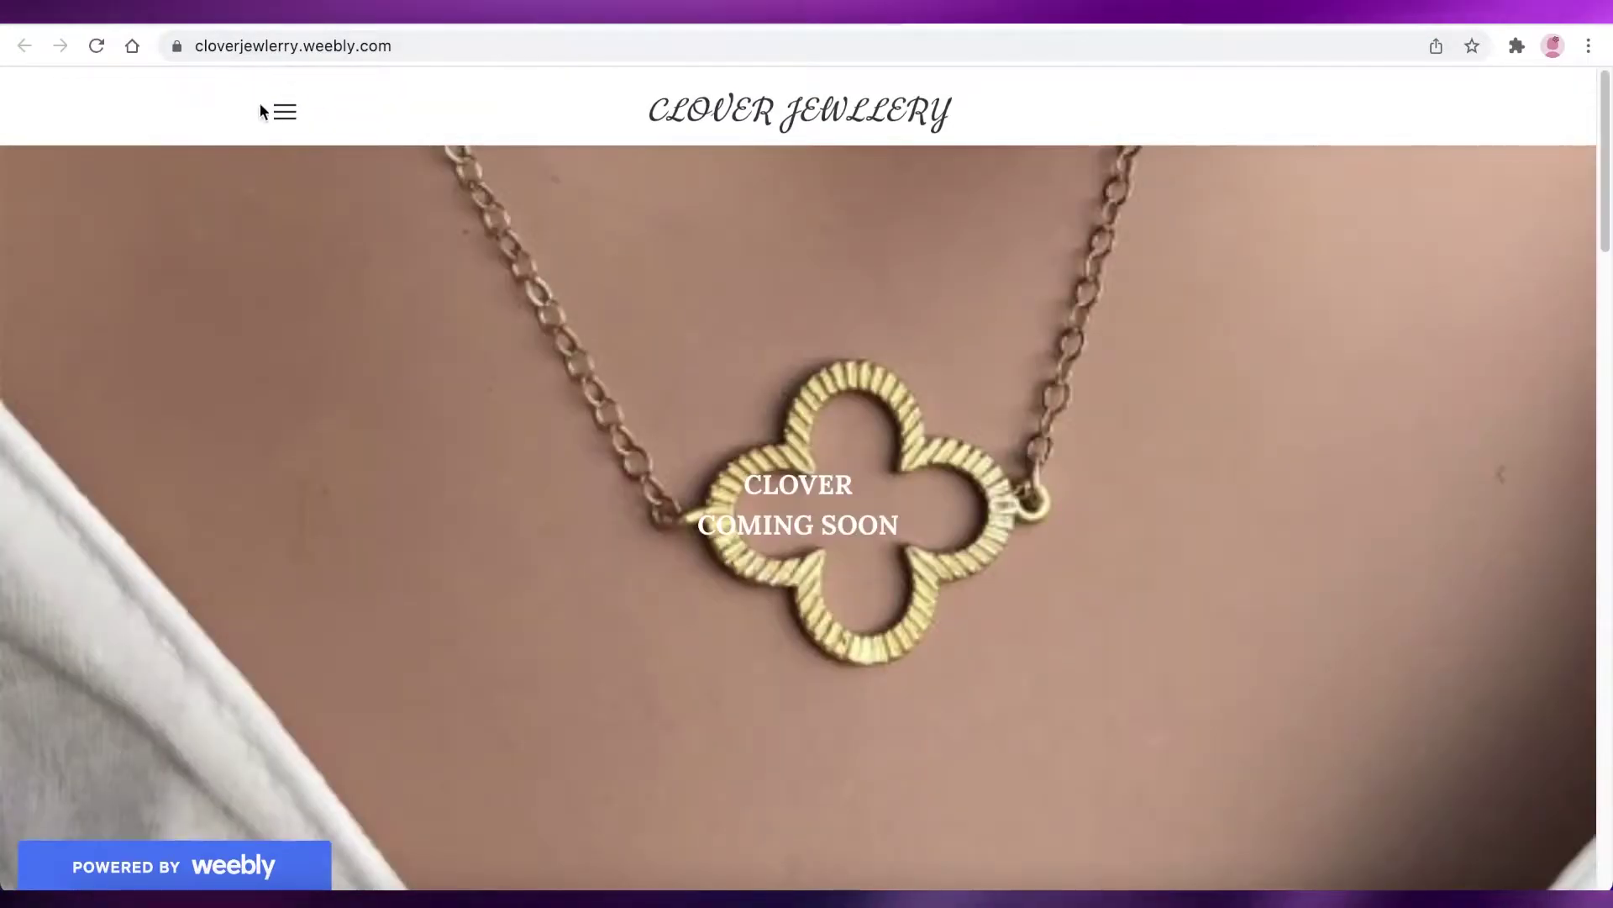
pyautogui.click(284, 111)
pyautogui.click(468, 198)
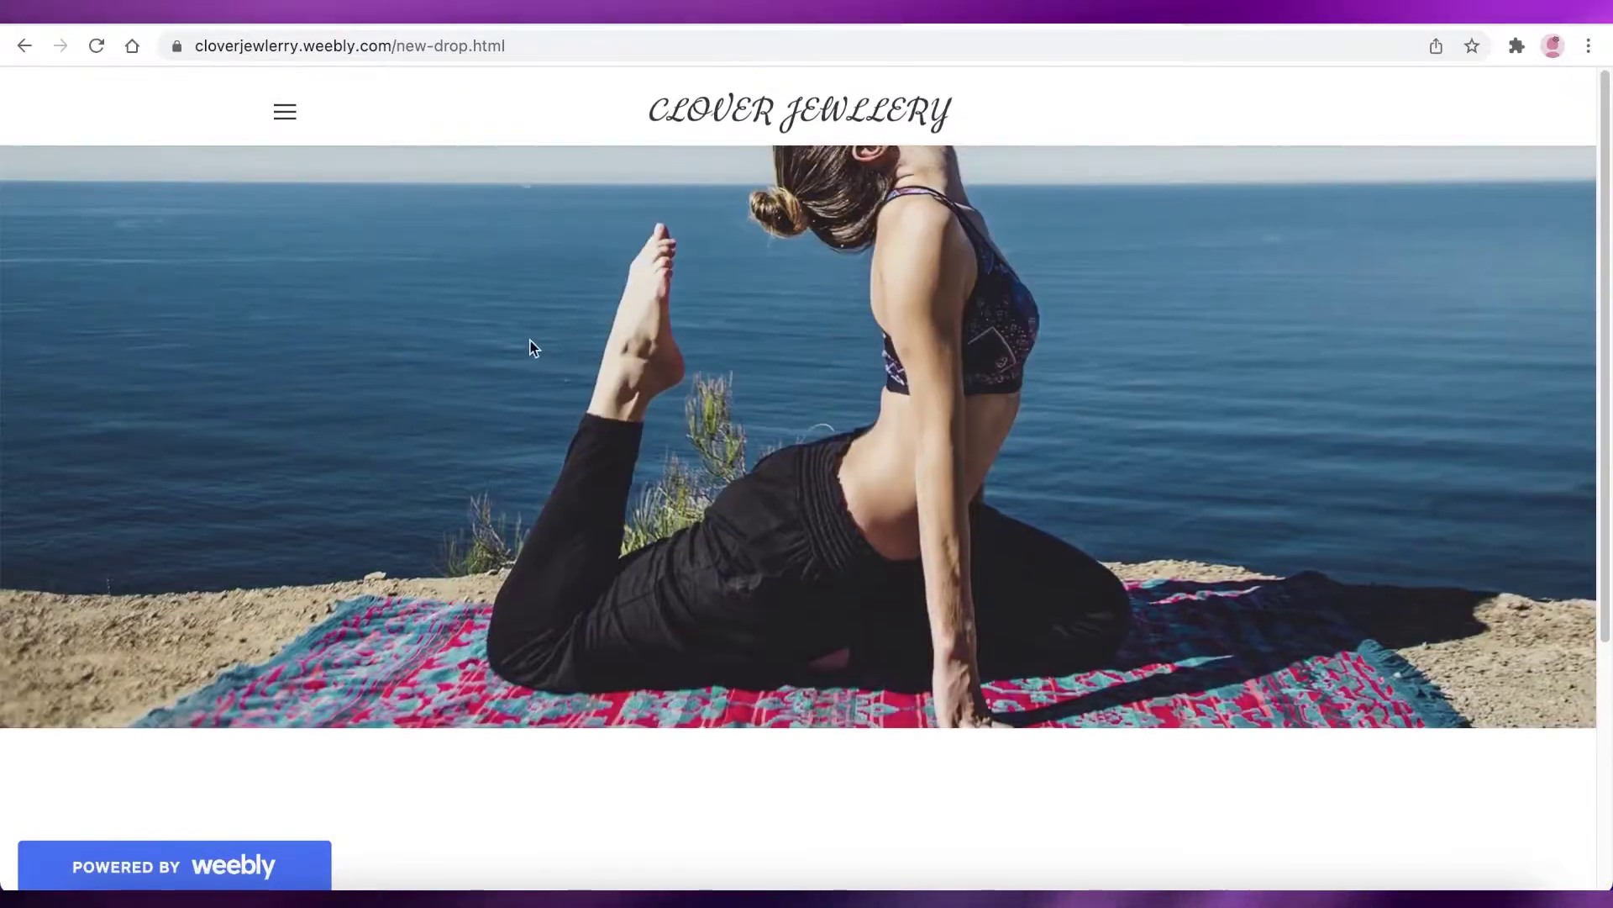
pyautogui.click(287, 114)
pyautogui.click(863, 209)
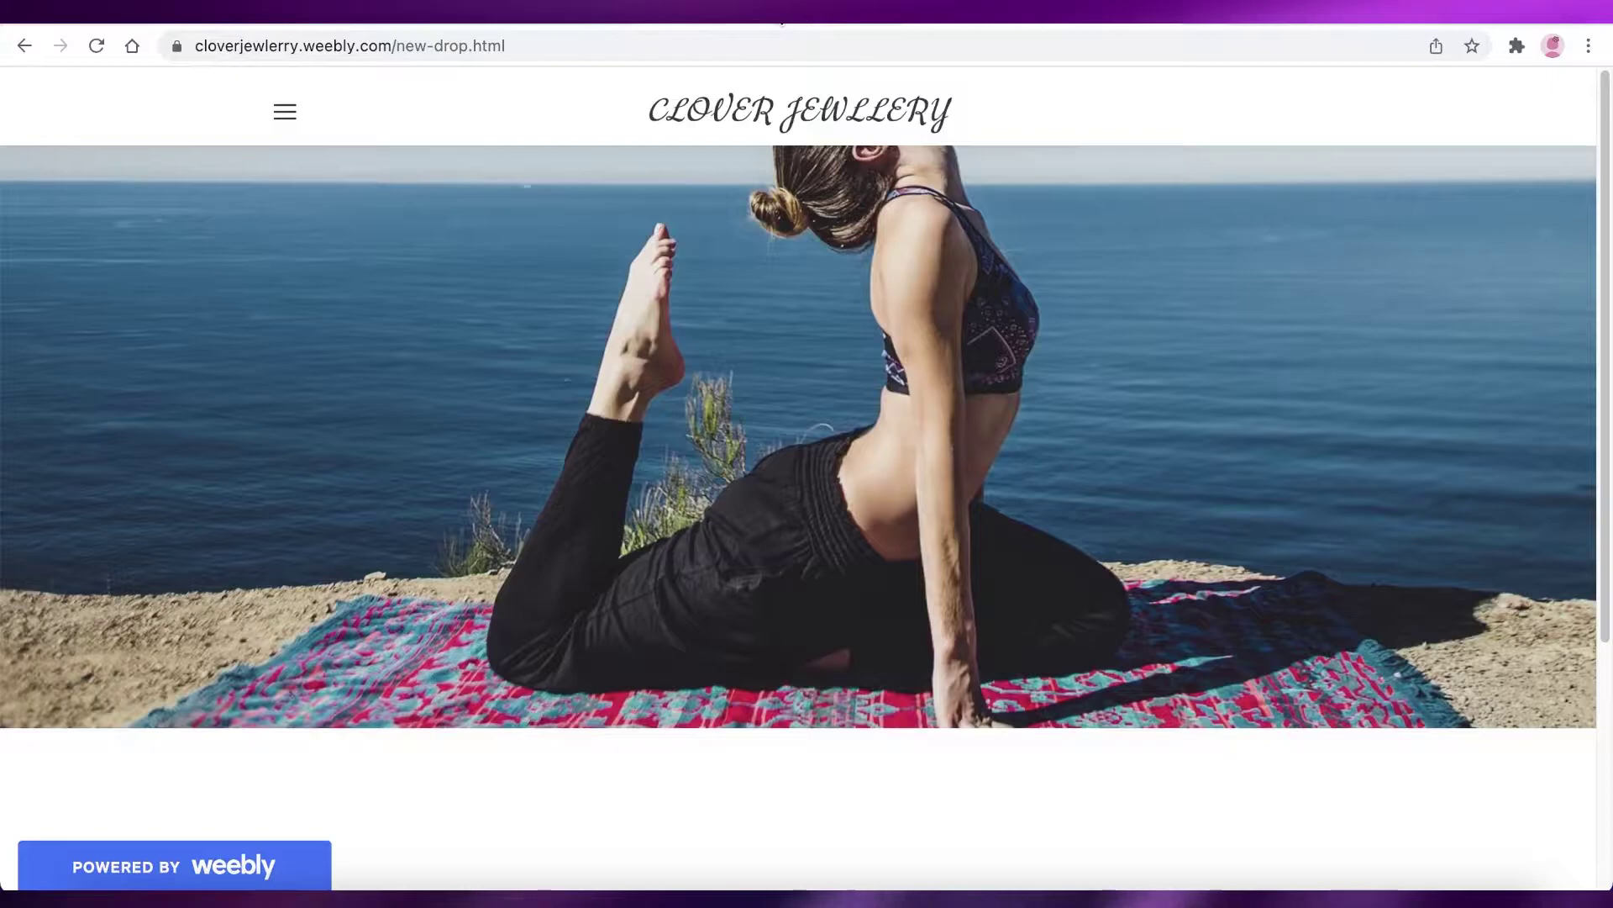
# - From the Website overview in the dashboard, preview the live site, then open it in the editor
pyautogui.click(783, 15)
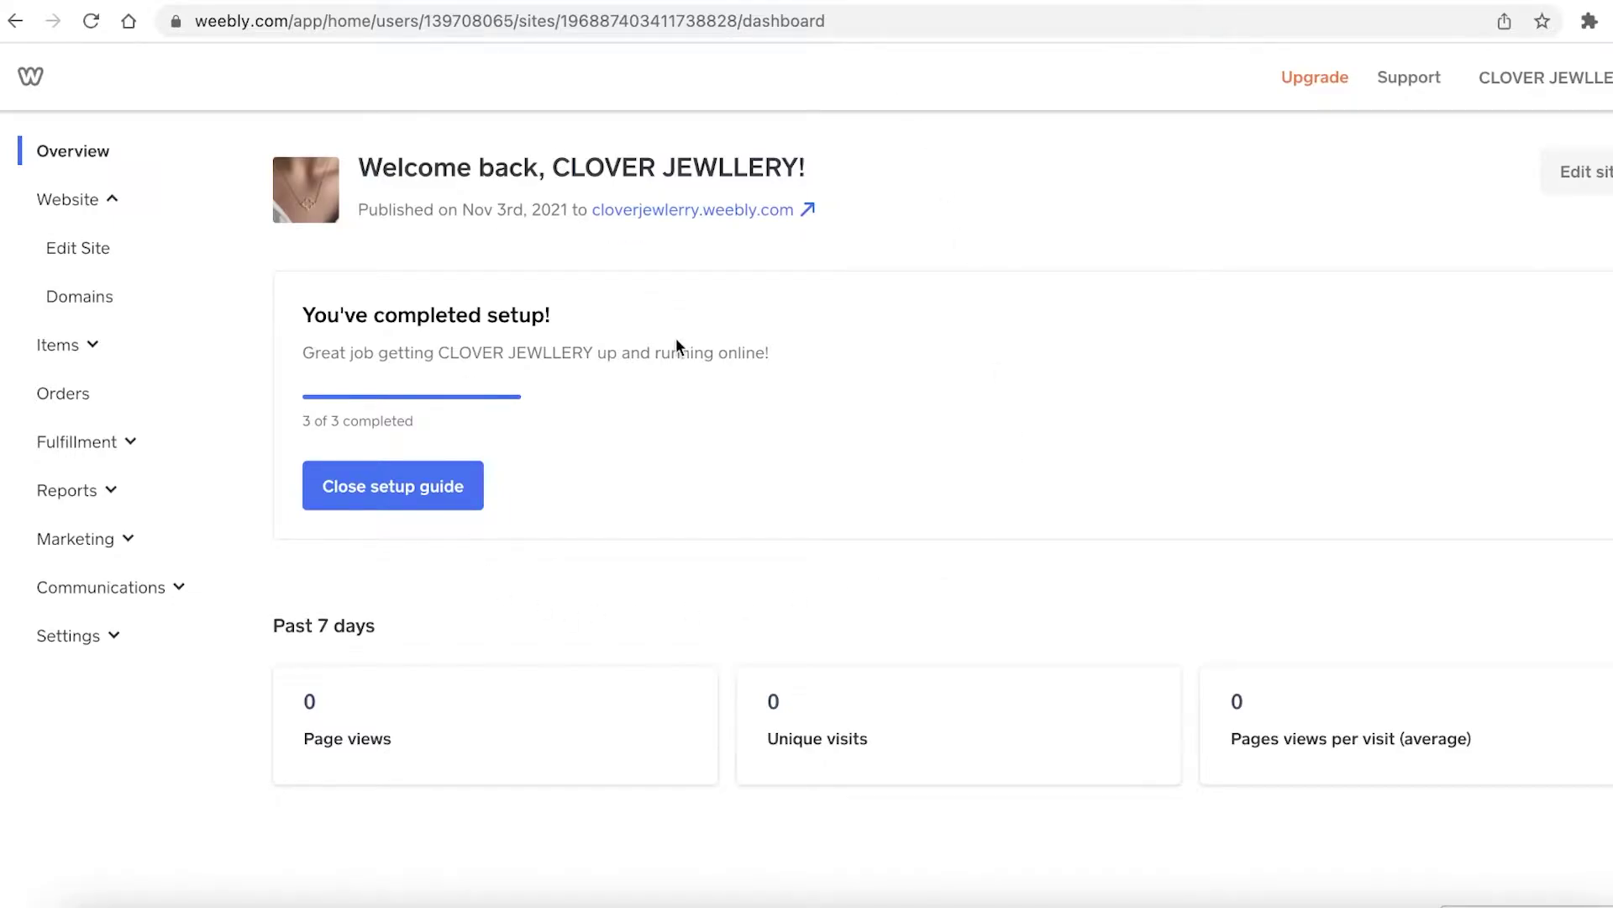
pyautogui.click(66, 205)
pyautogui.click(116, 199)
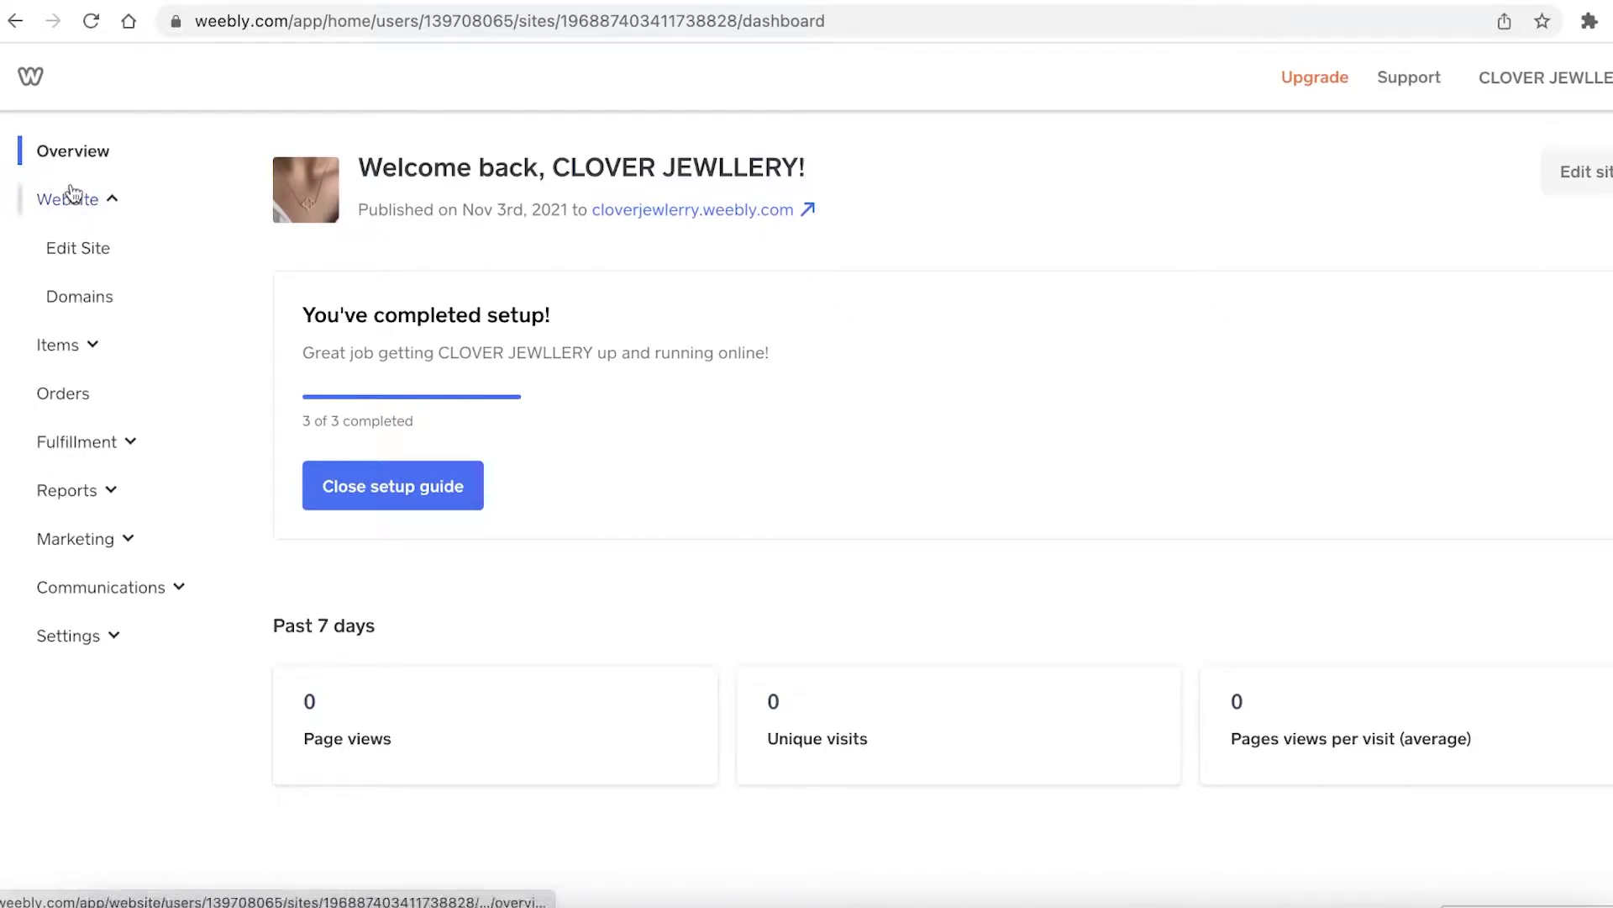
pyautogui.click(88, 245)
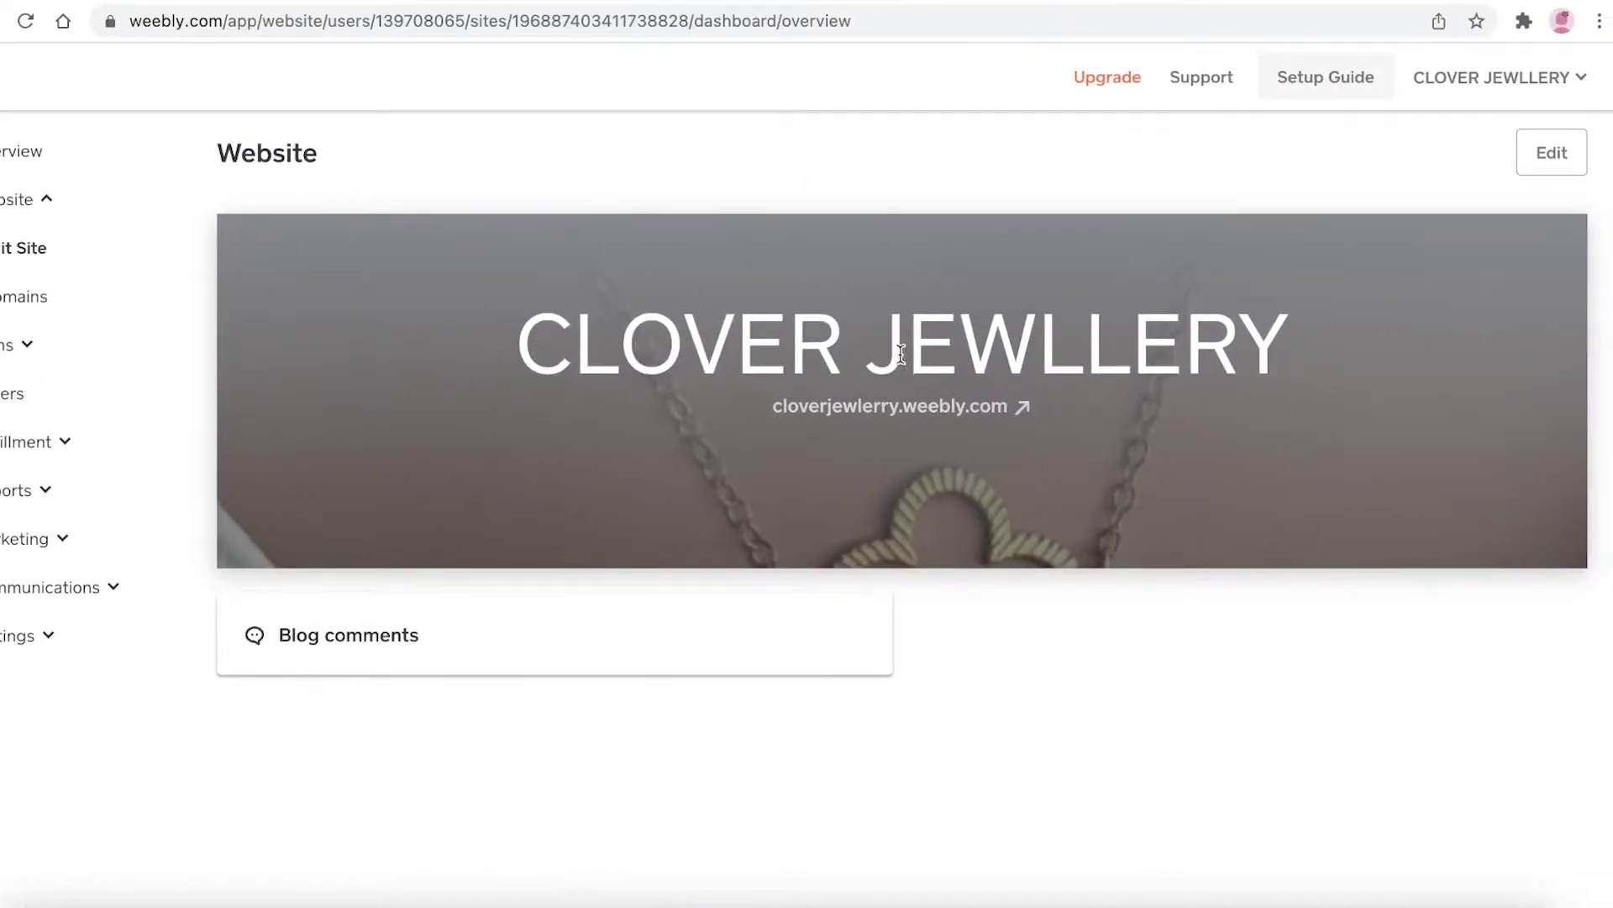
pyautogui.click(841, 407)
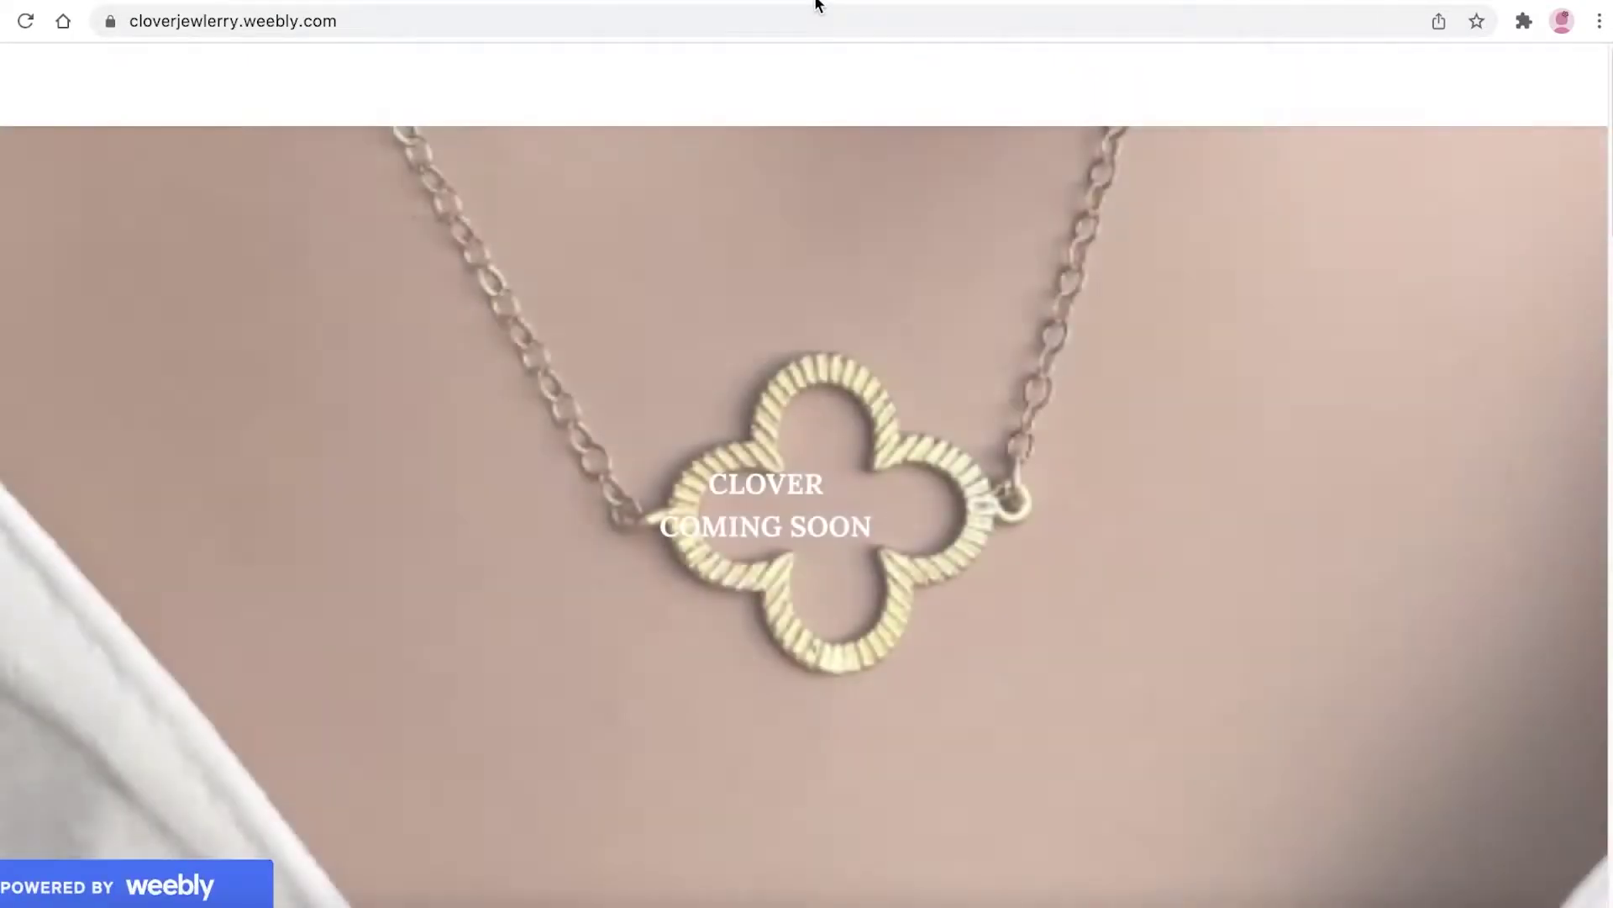
pyautogui.click(815, 5)
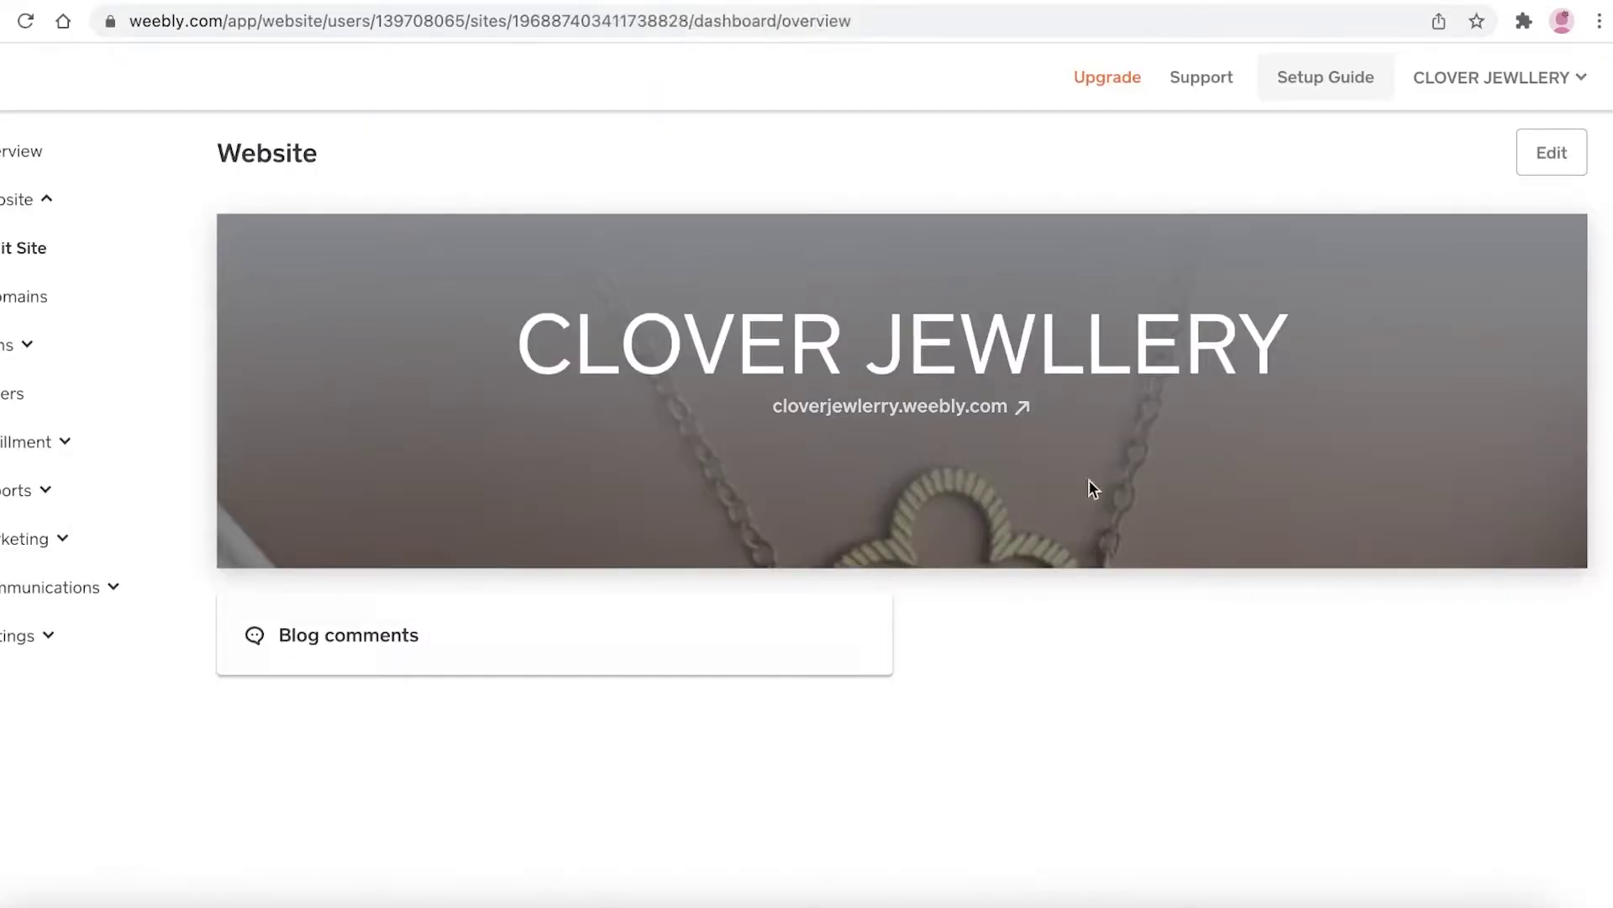
pyautogui.click(1553, 155)
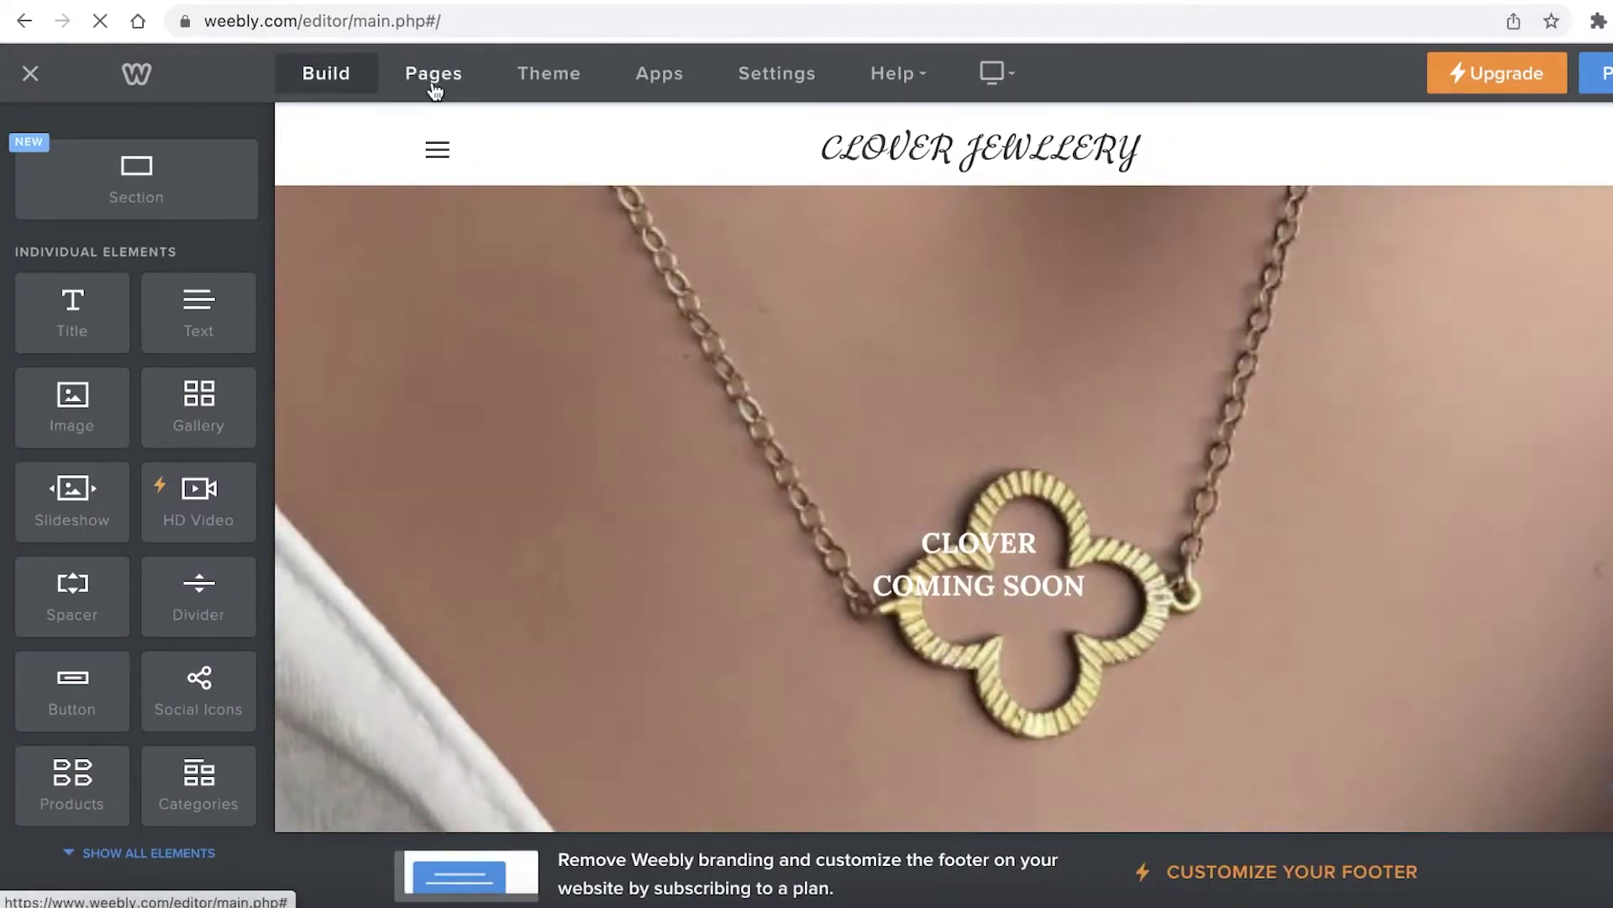
# - Open the NEW DROP page from the Pages list and try clearing its header headline
pyautogui.click(432, 87)
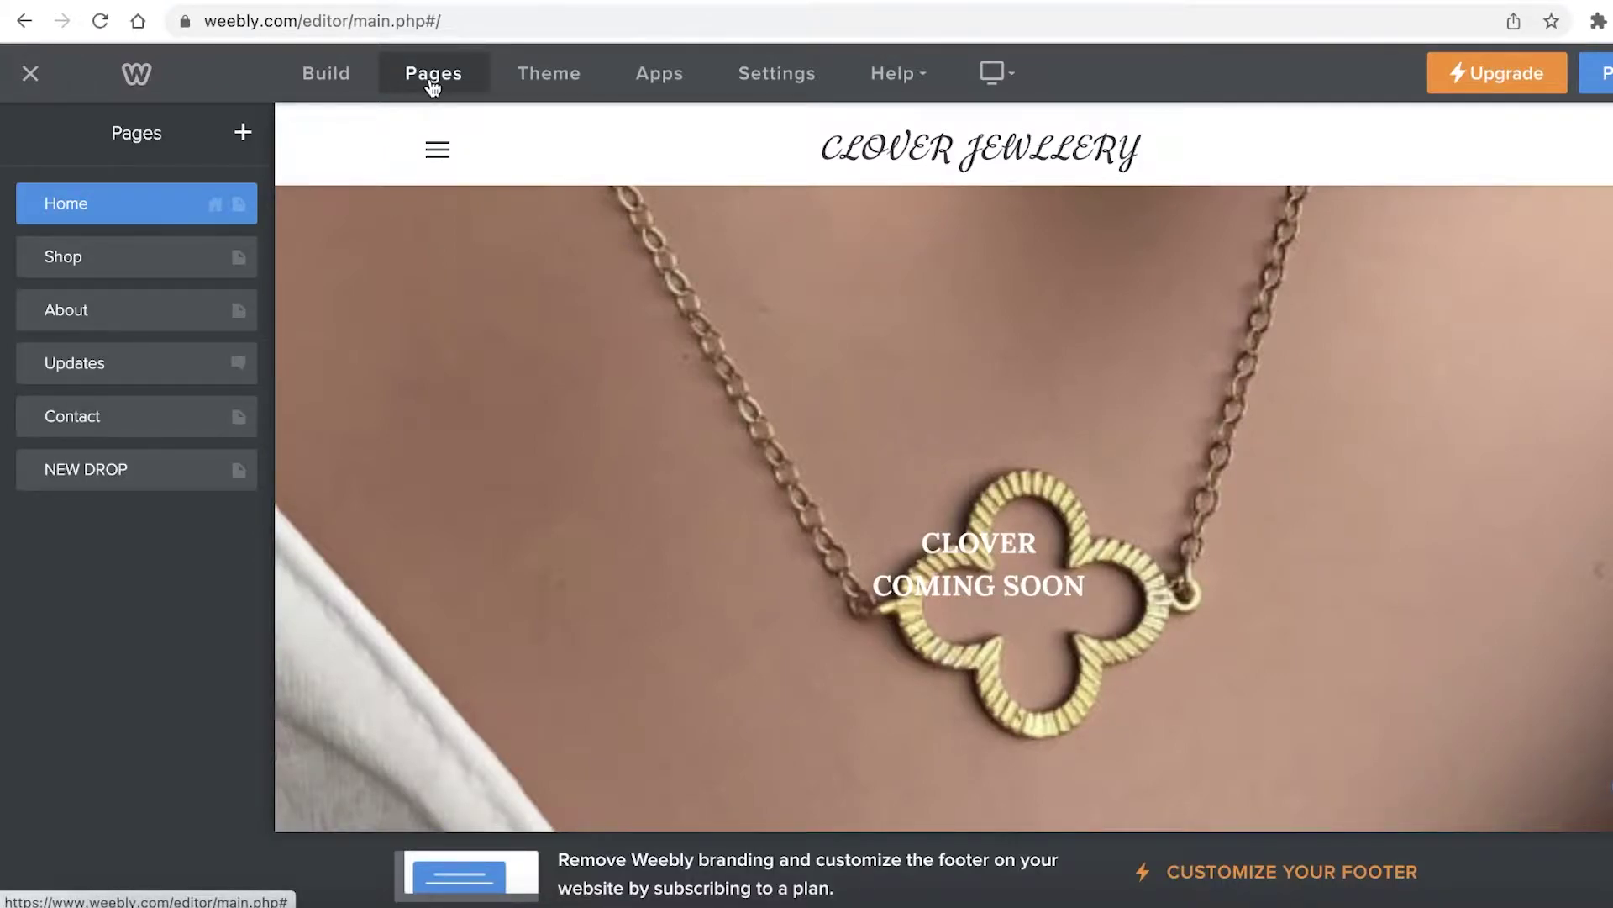
pyautogui.click(96, 468)
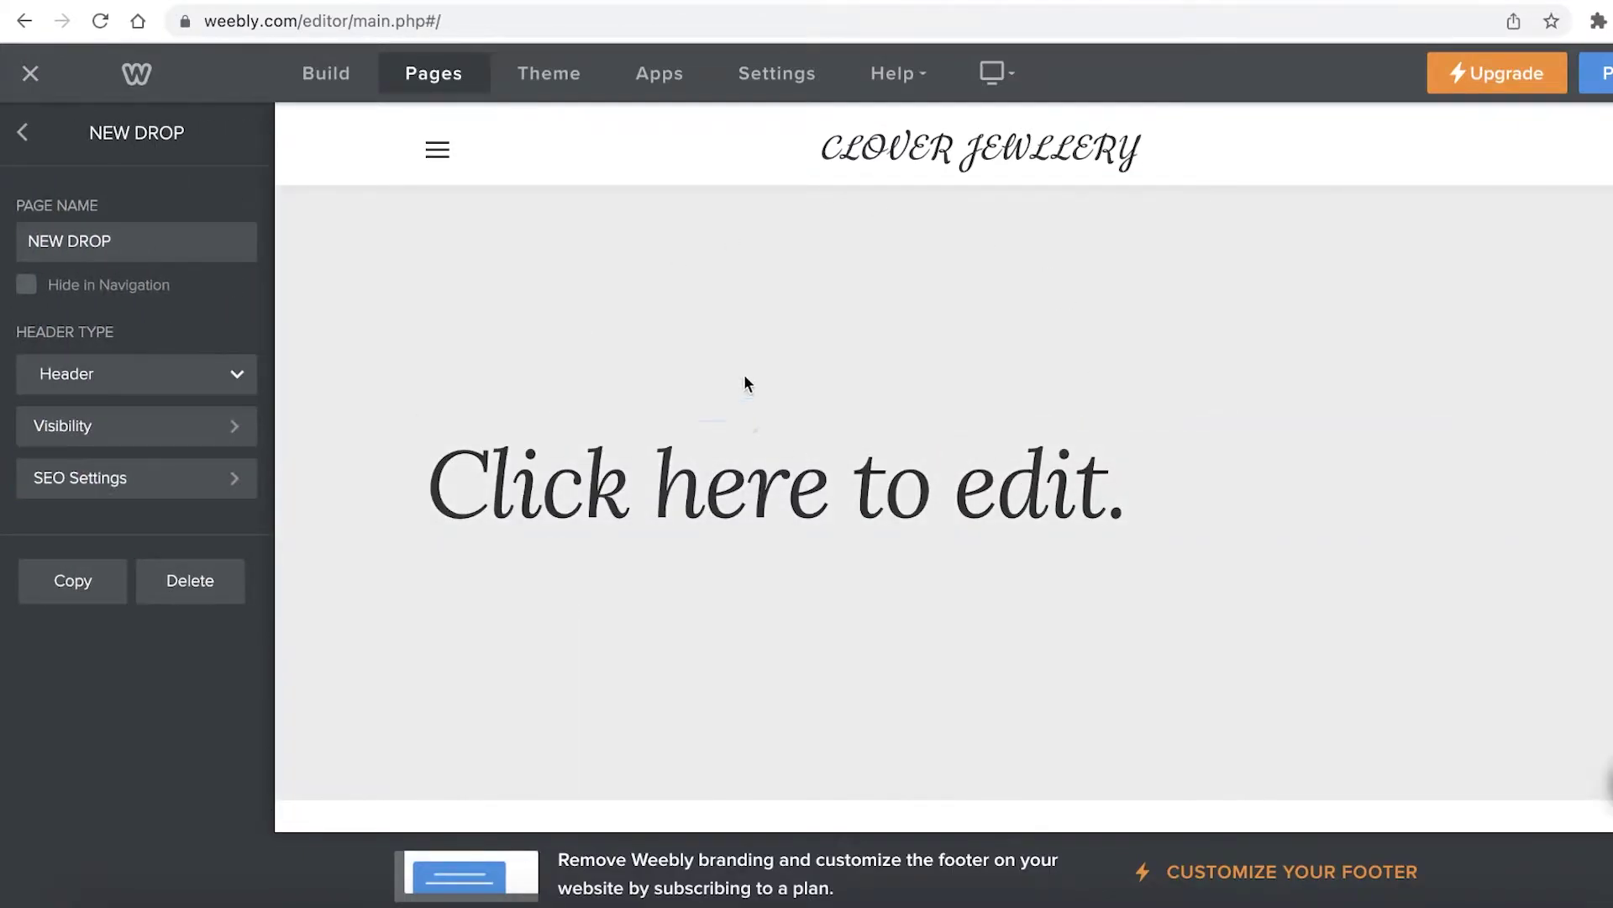
pyautogui.click(781, 466)
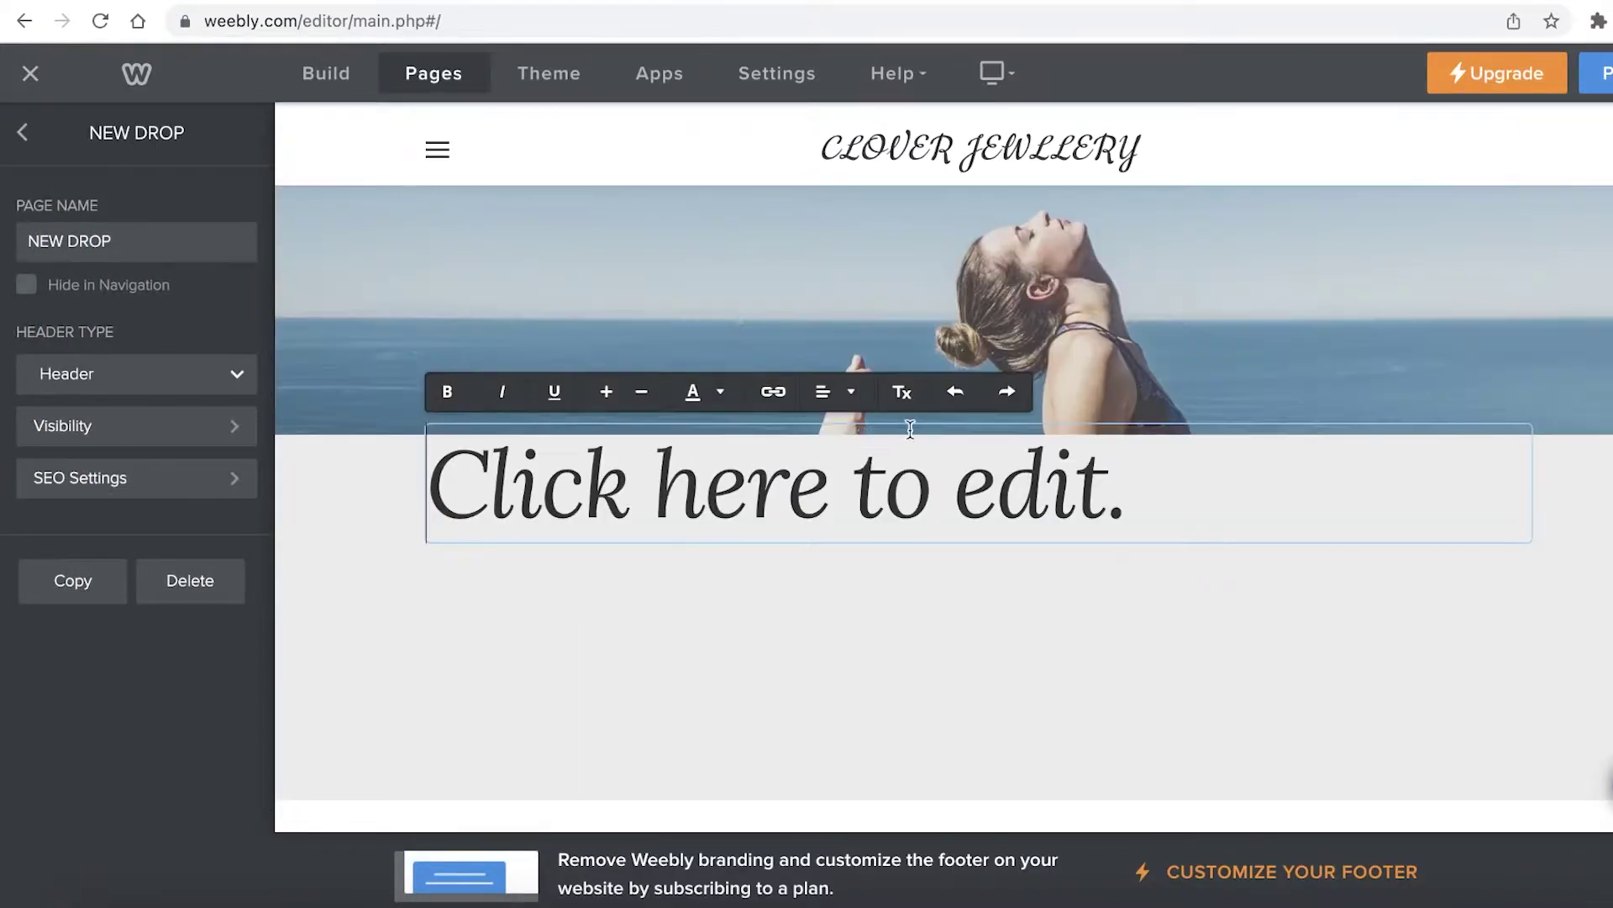
pyautogui.tripleClick(984, 478)
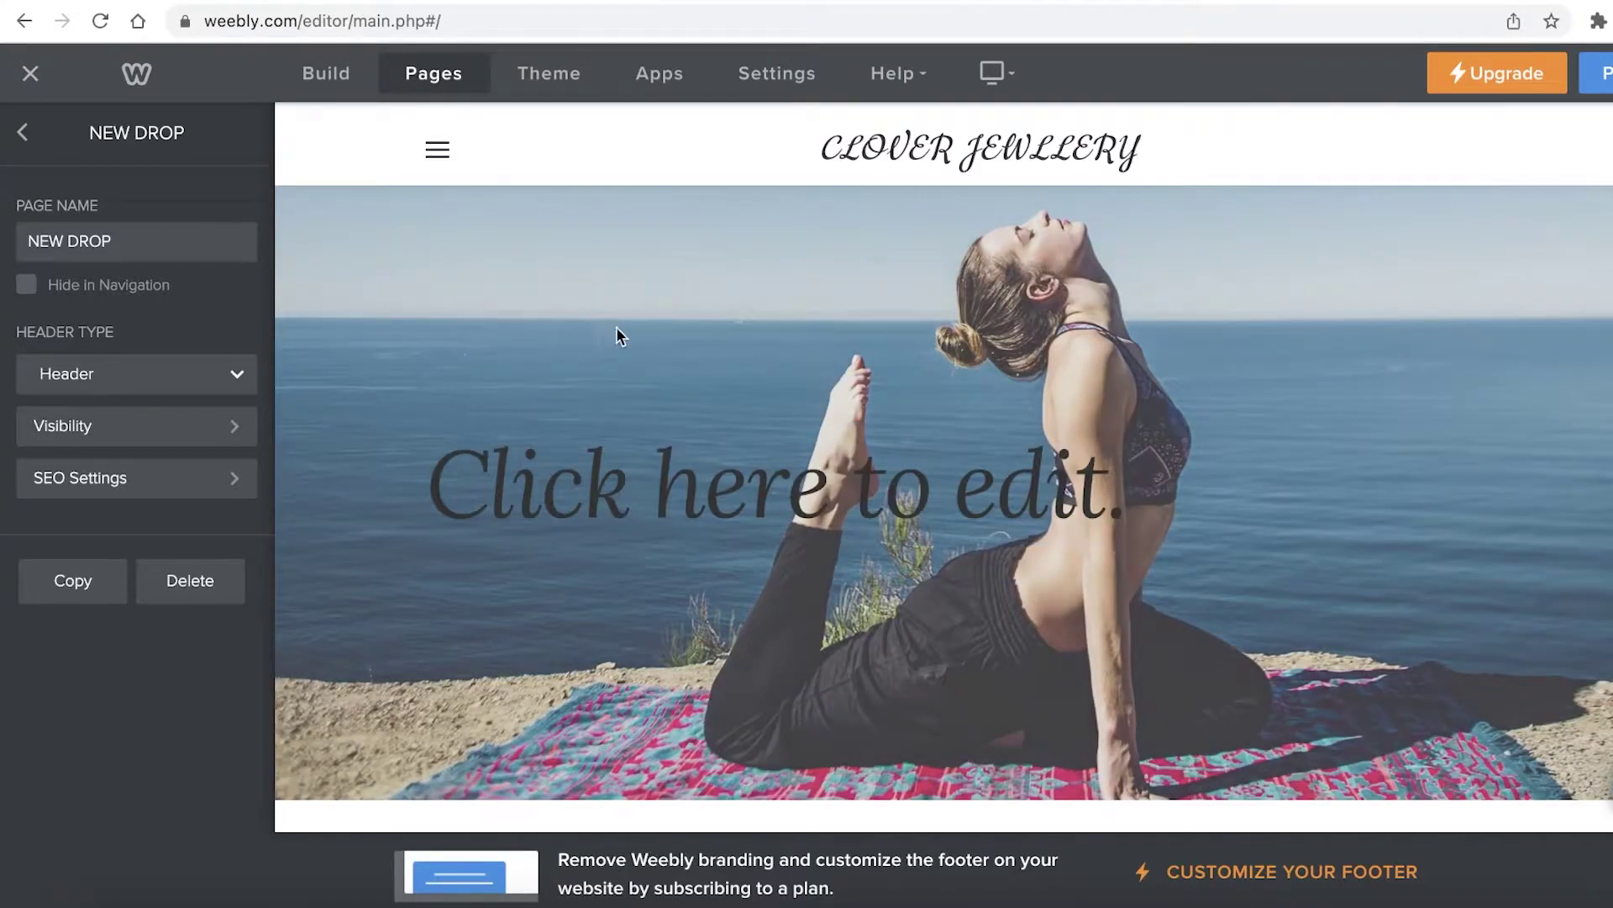
pyautogui.click(703, 475)
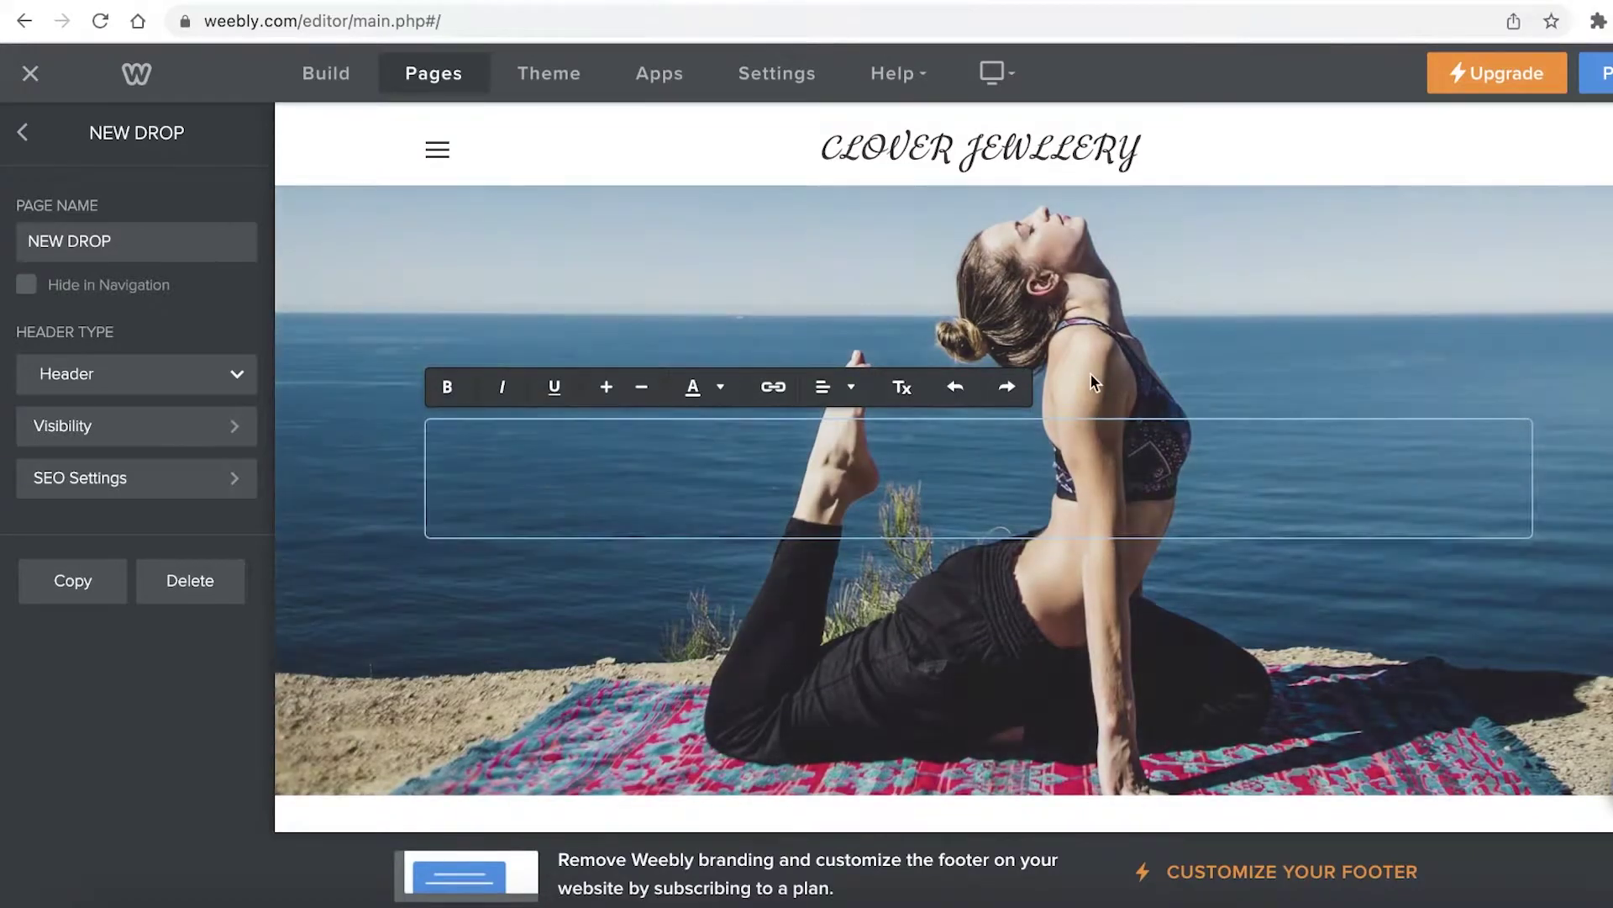
pyautogui.click(558, 602)
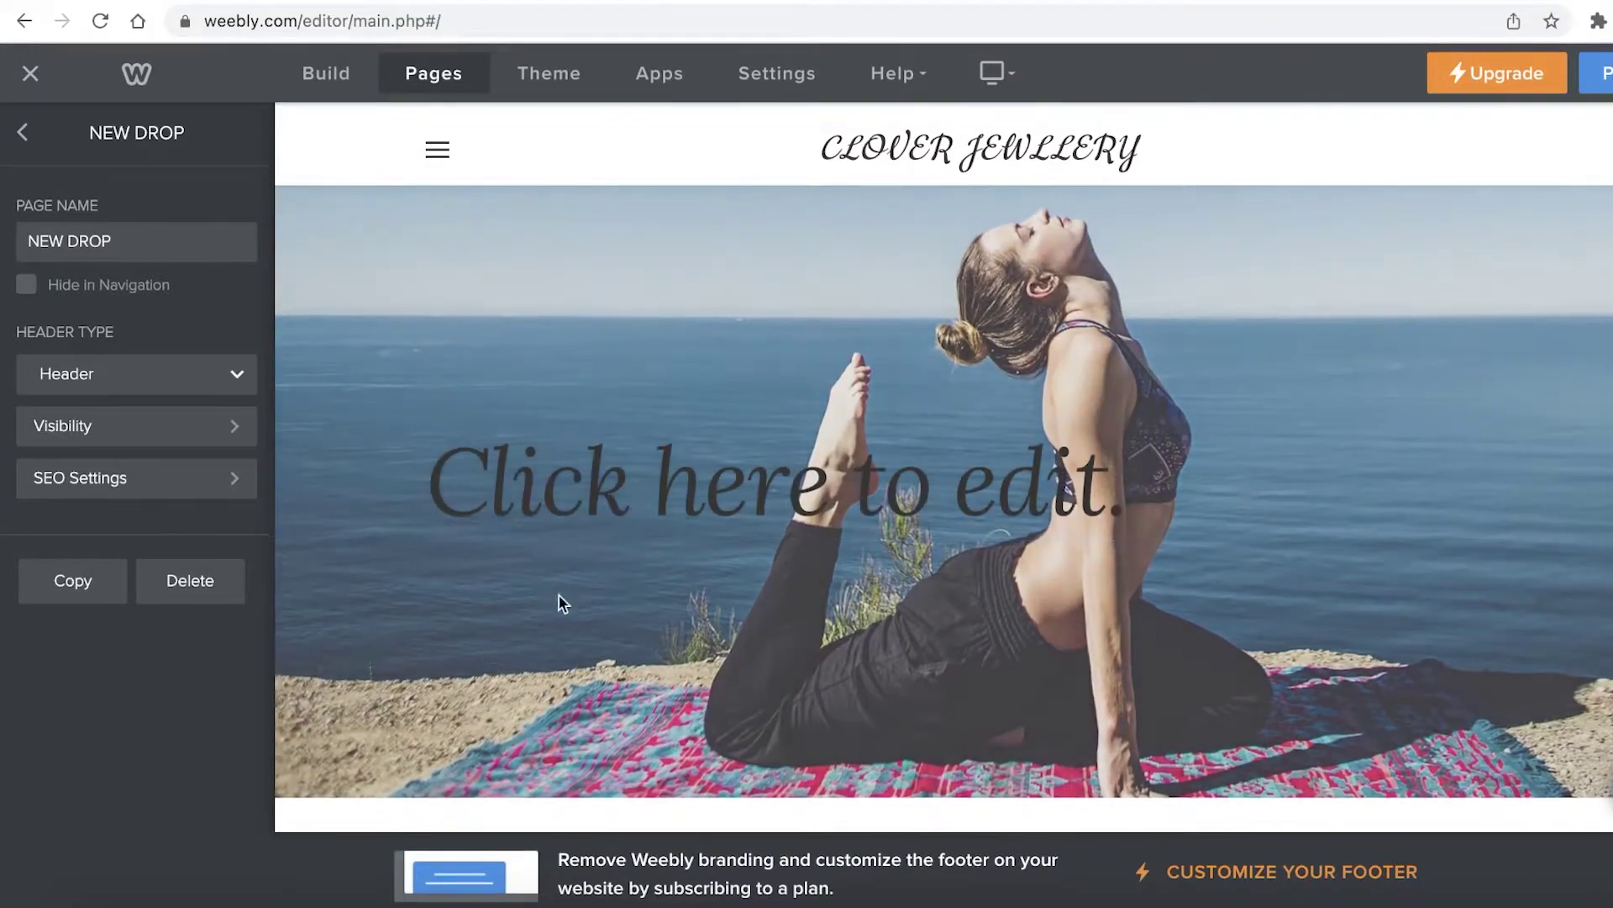
# - Scroll over NEW DROP's yoga-photo header and go back to the pages list
pyautogui.scroll(-5, 710, 569)
pyautogui.scroll(5, 774, 586)
pyautogui.scroll(-5, 1385, 377)
pyautogui.scroll(5, 1385, 376)
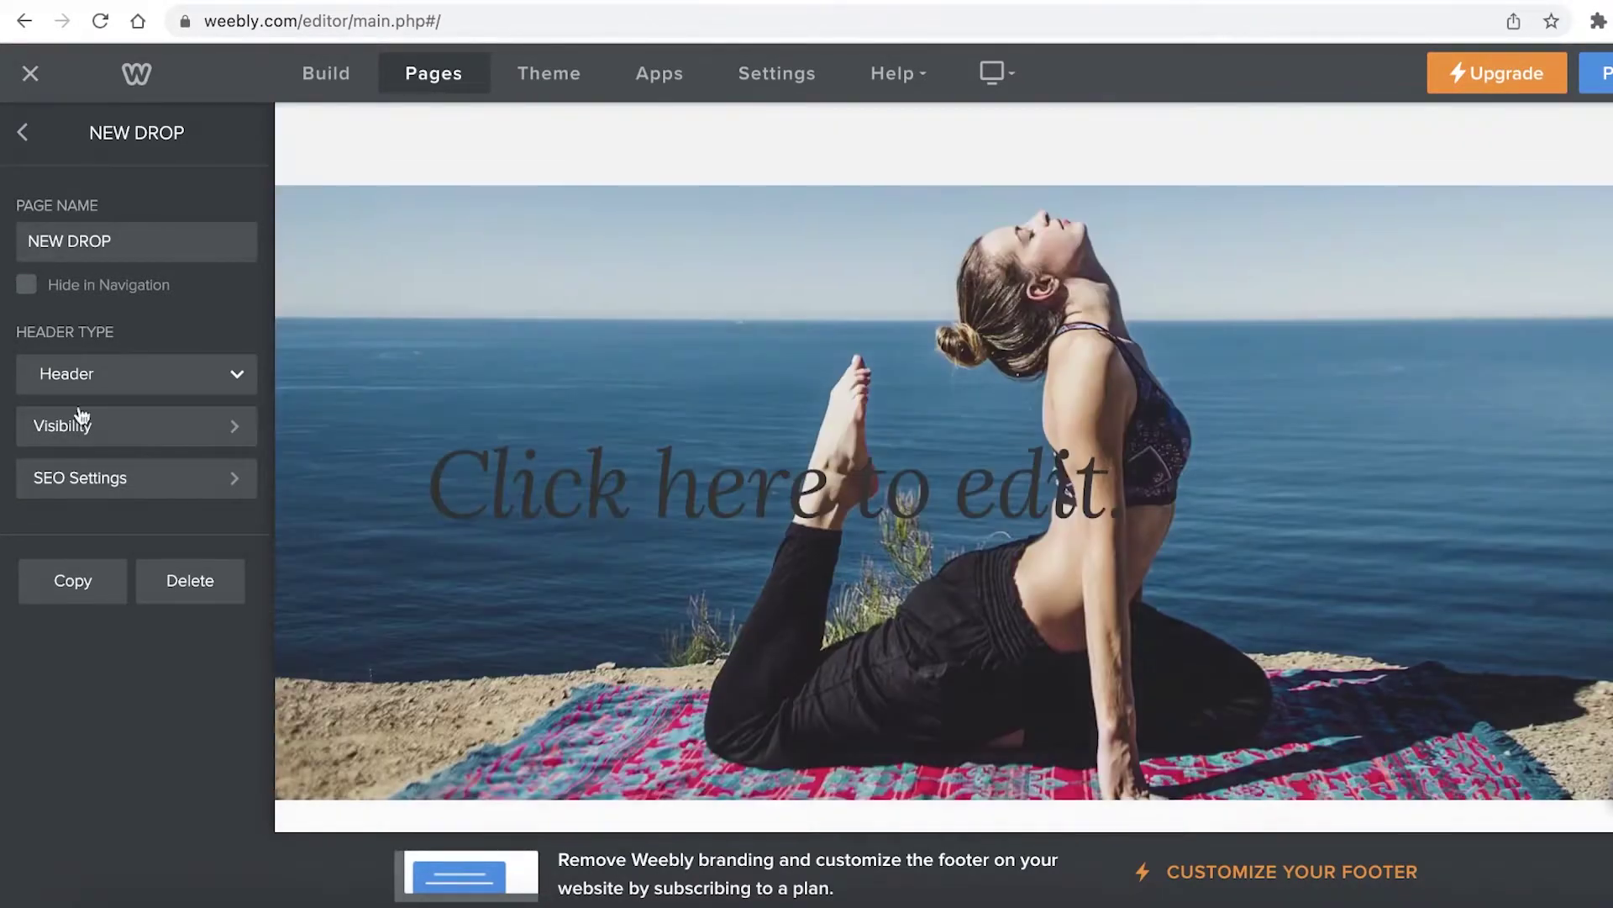
pyautogui.click(69, 132)
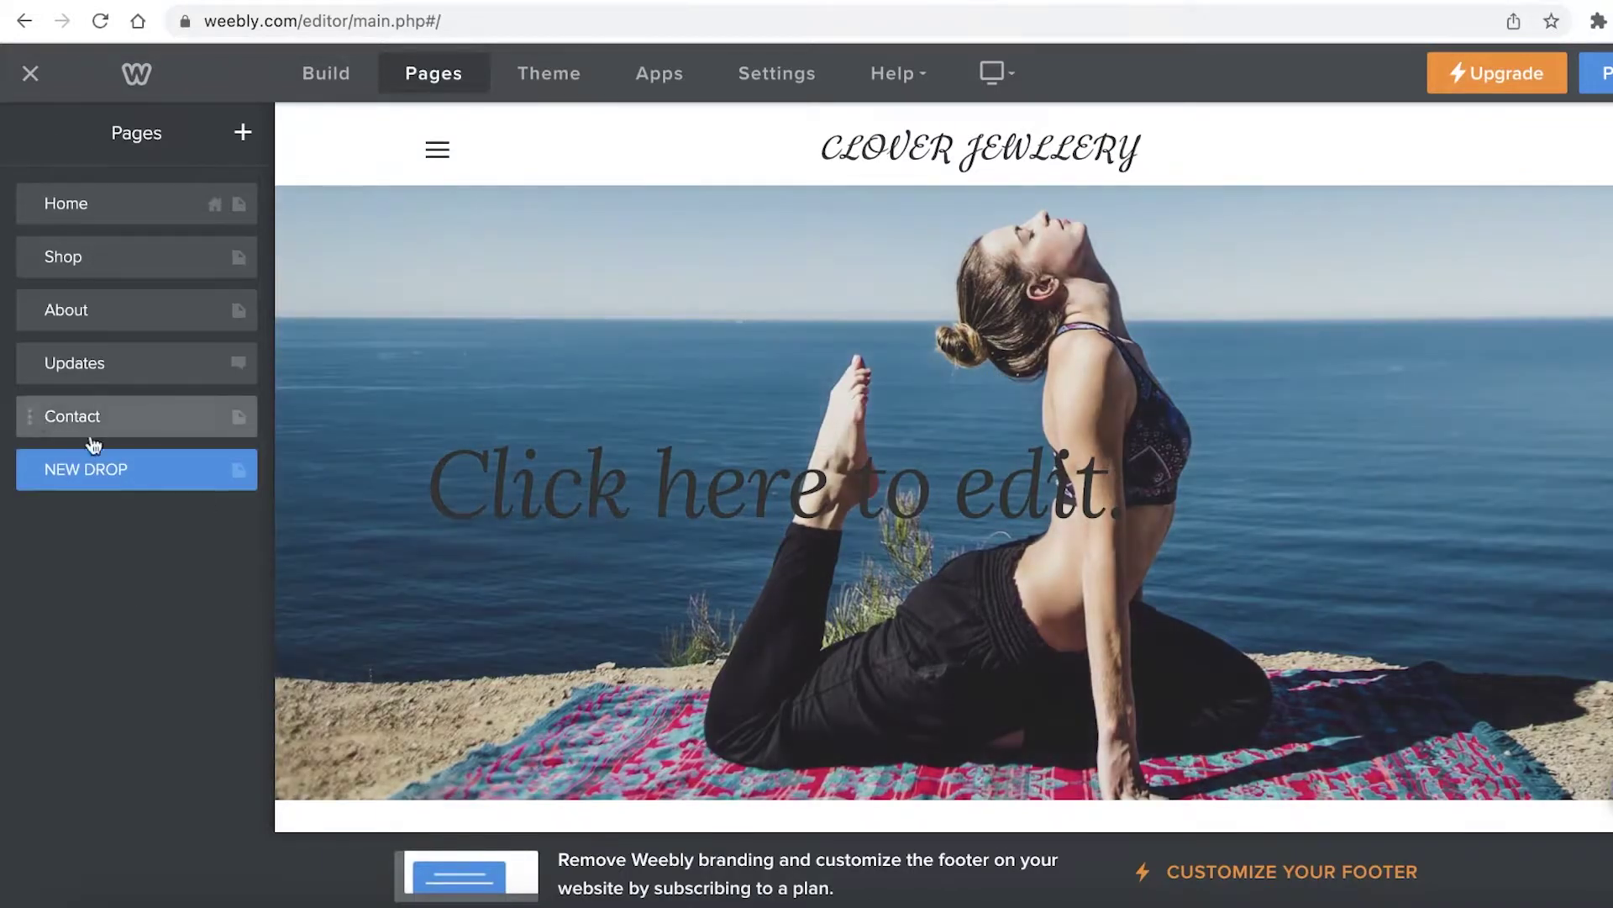
# - Set the NEW DROP page's header type to No Header and return to the pages list
pyautogui.click(238, 476)
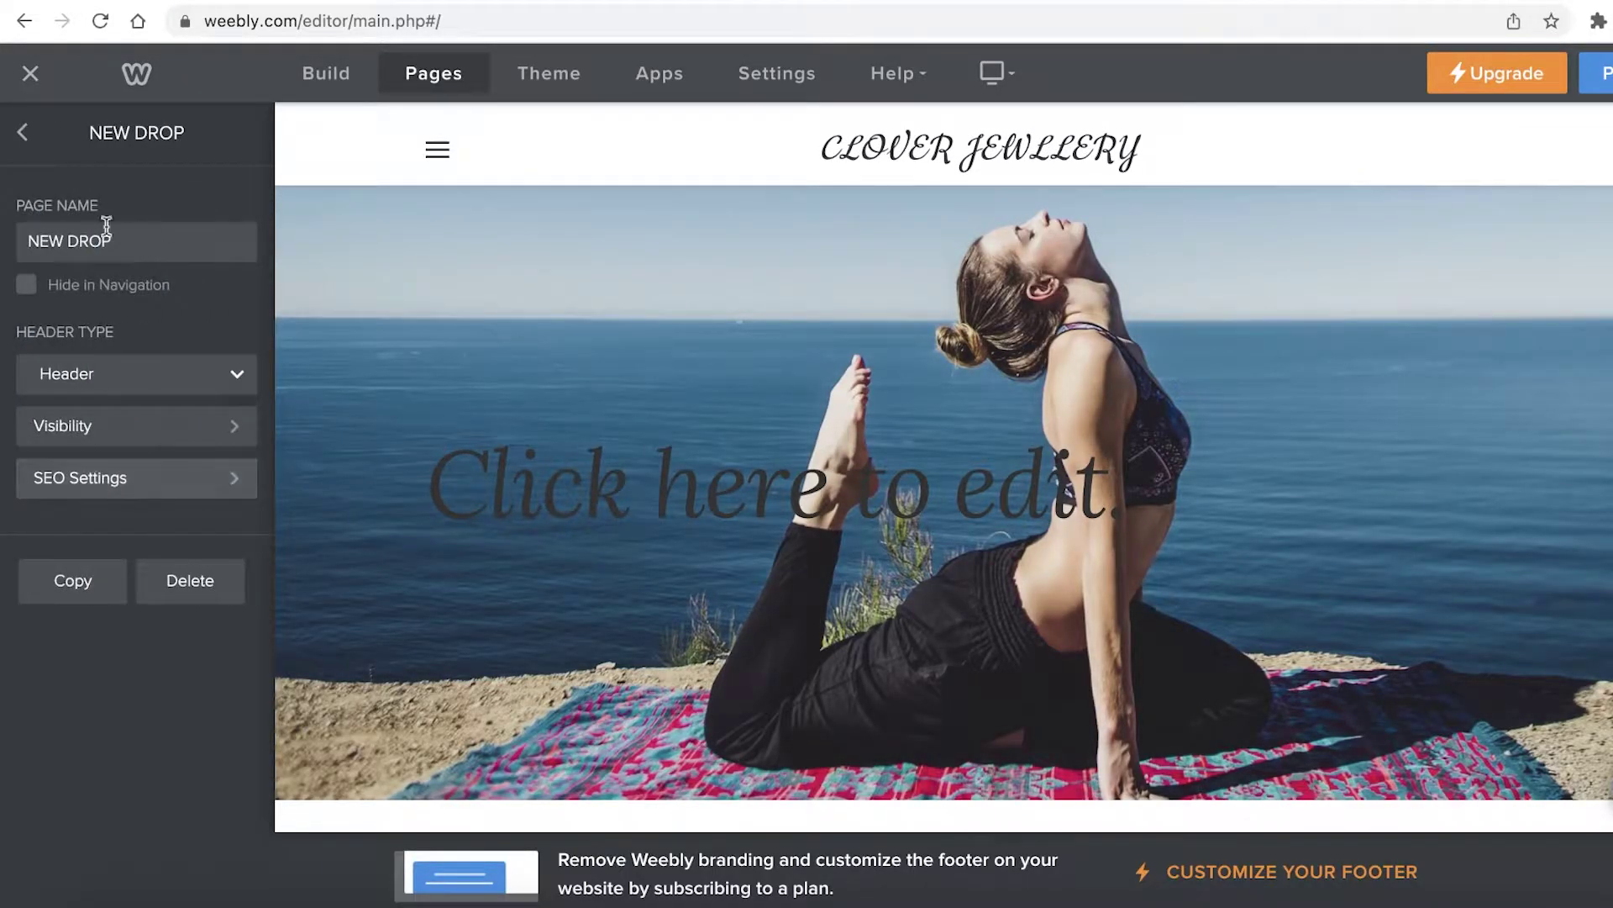
pyautogui.click(7, 564)
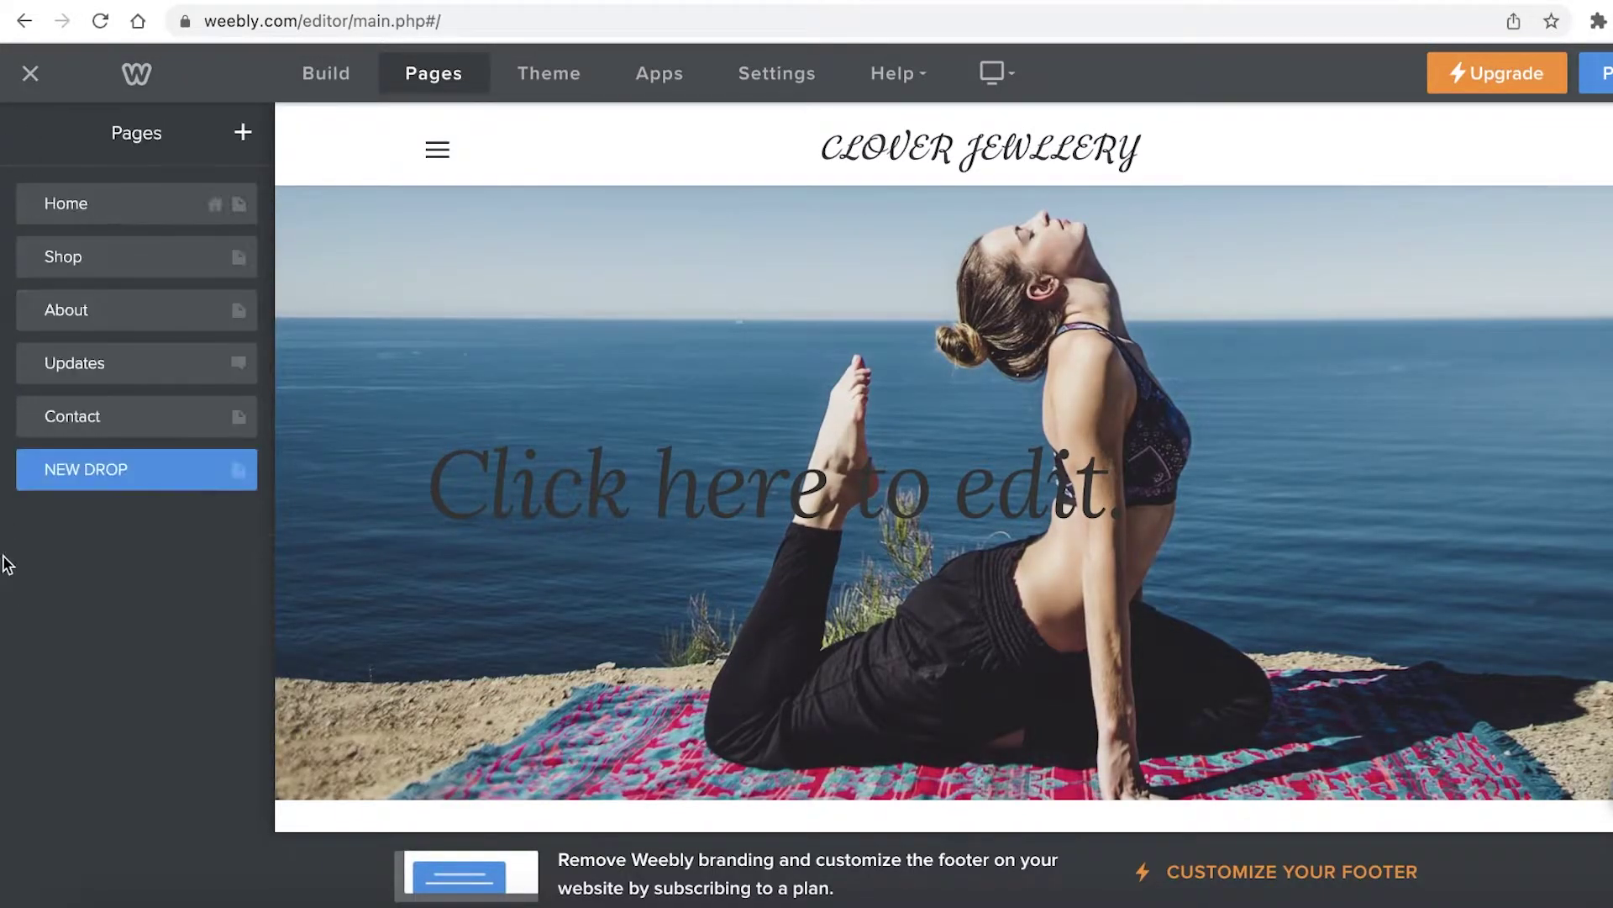
pyautogui.click(34, 481)
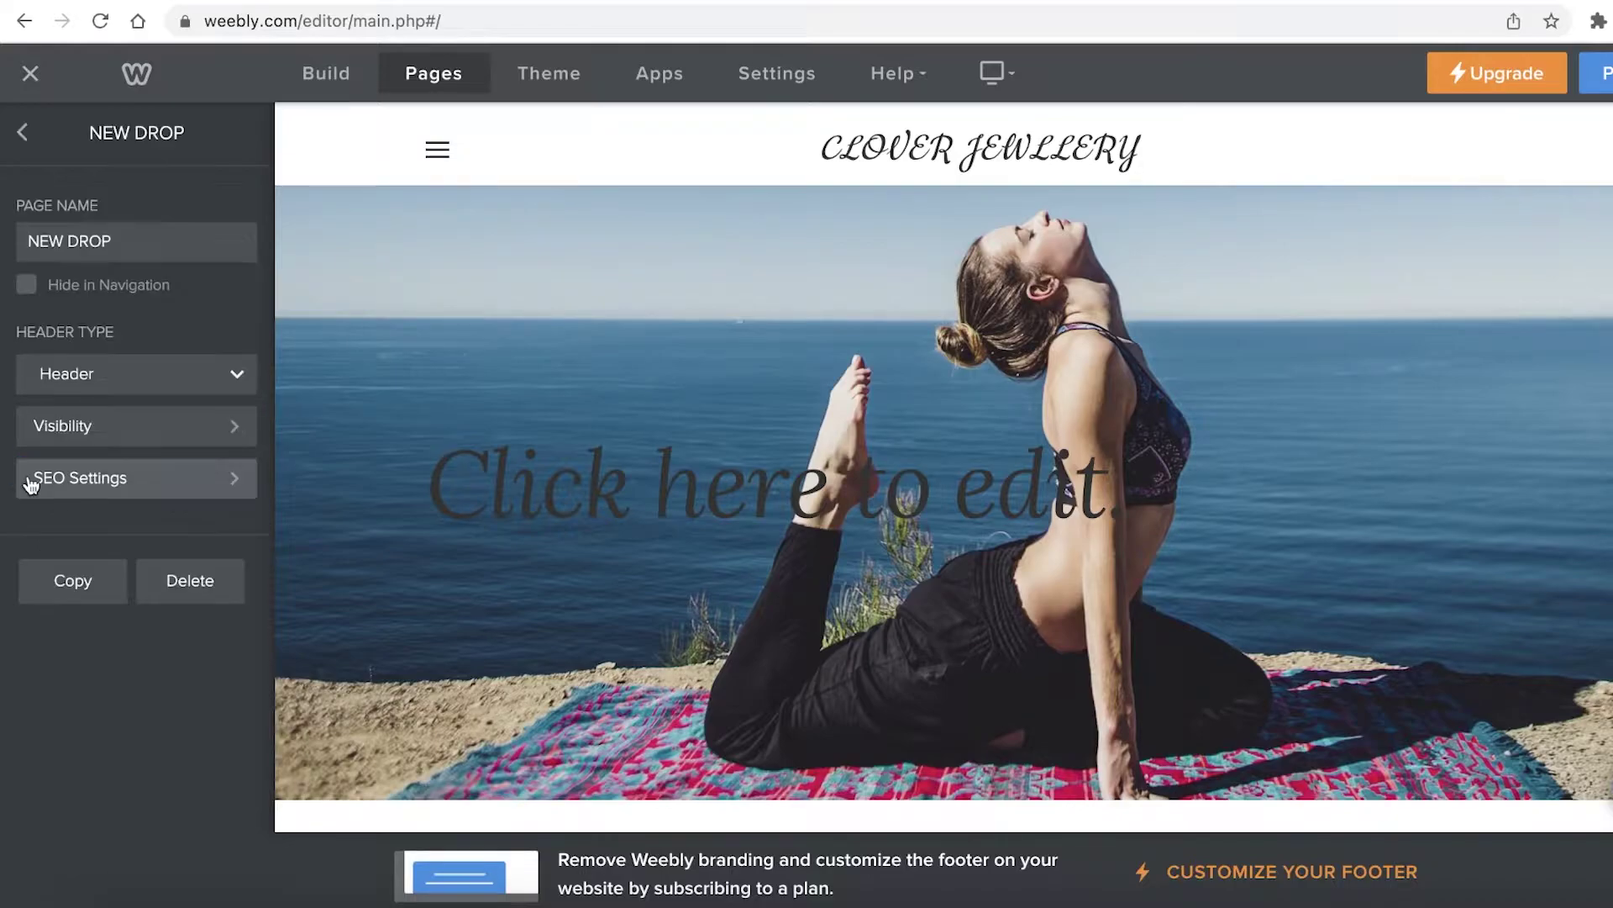
pyautogui.click(238, 376)
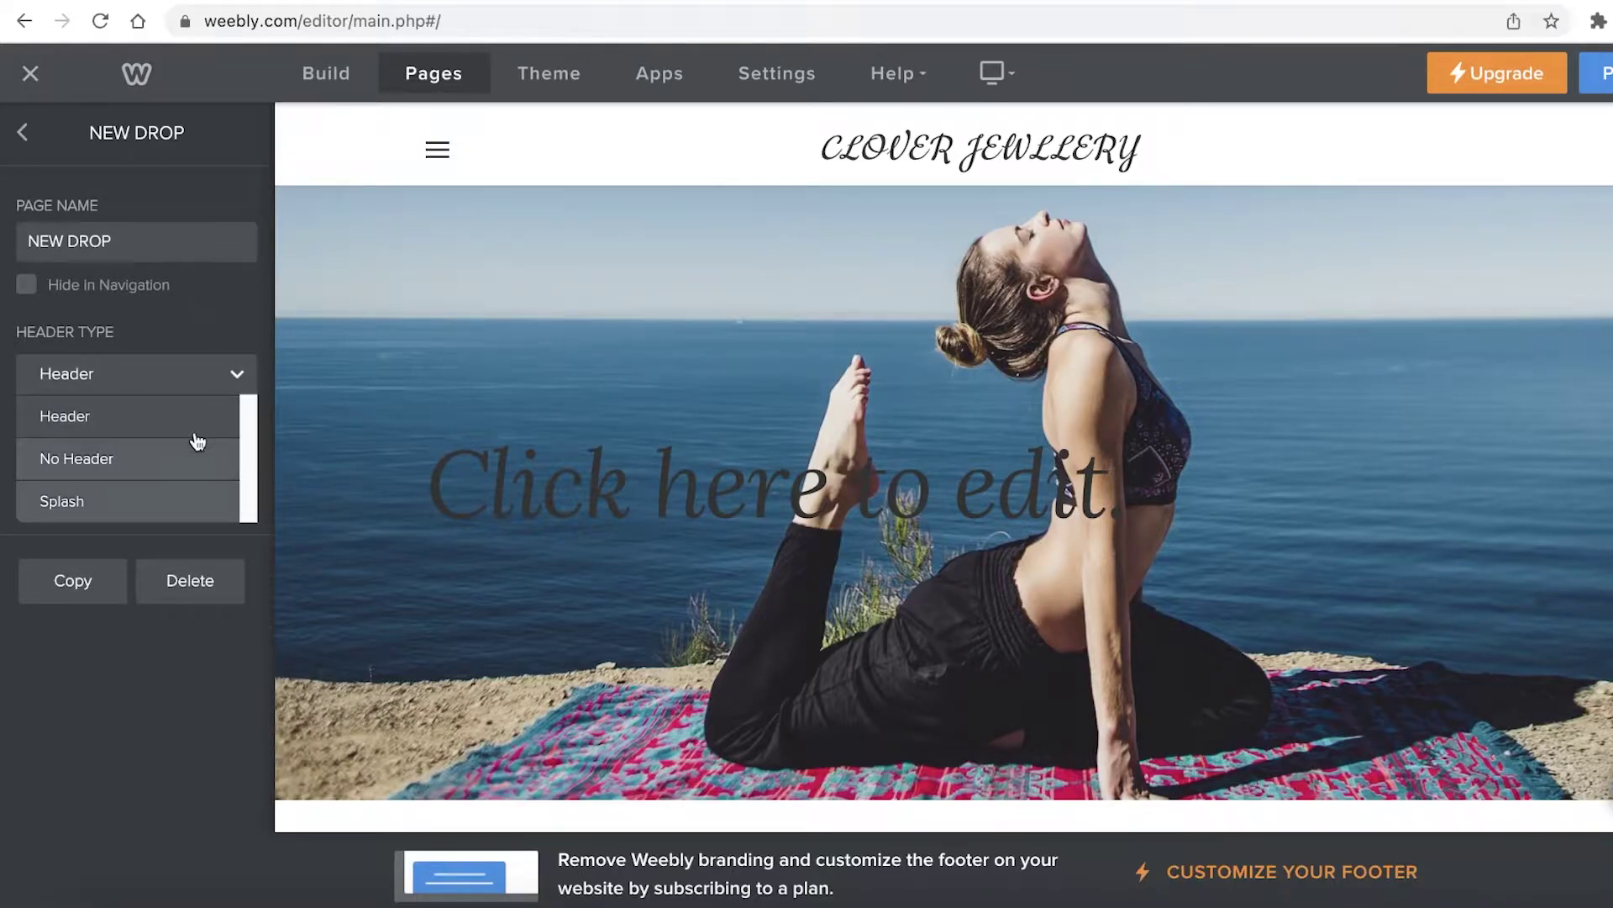
pyautogui.click(240, 370)
pyautogui.click(239, 369)
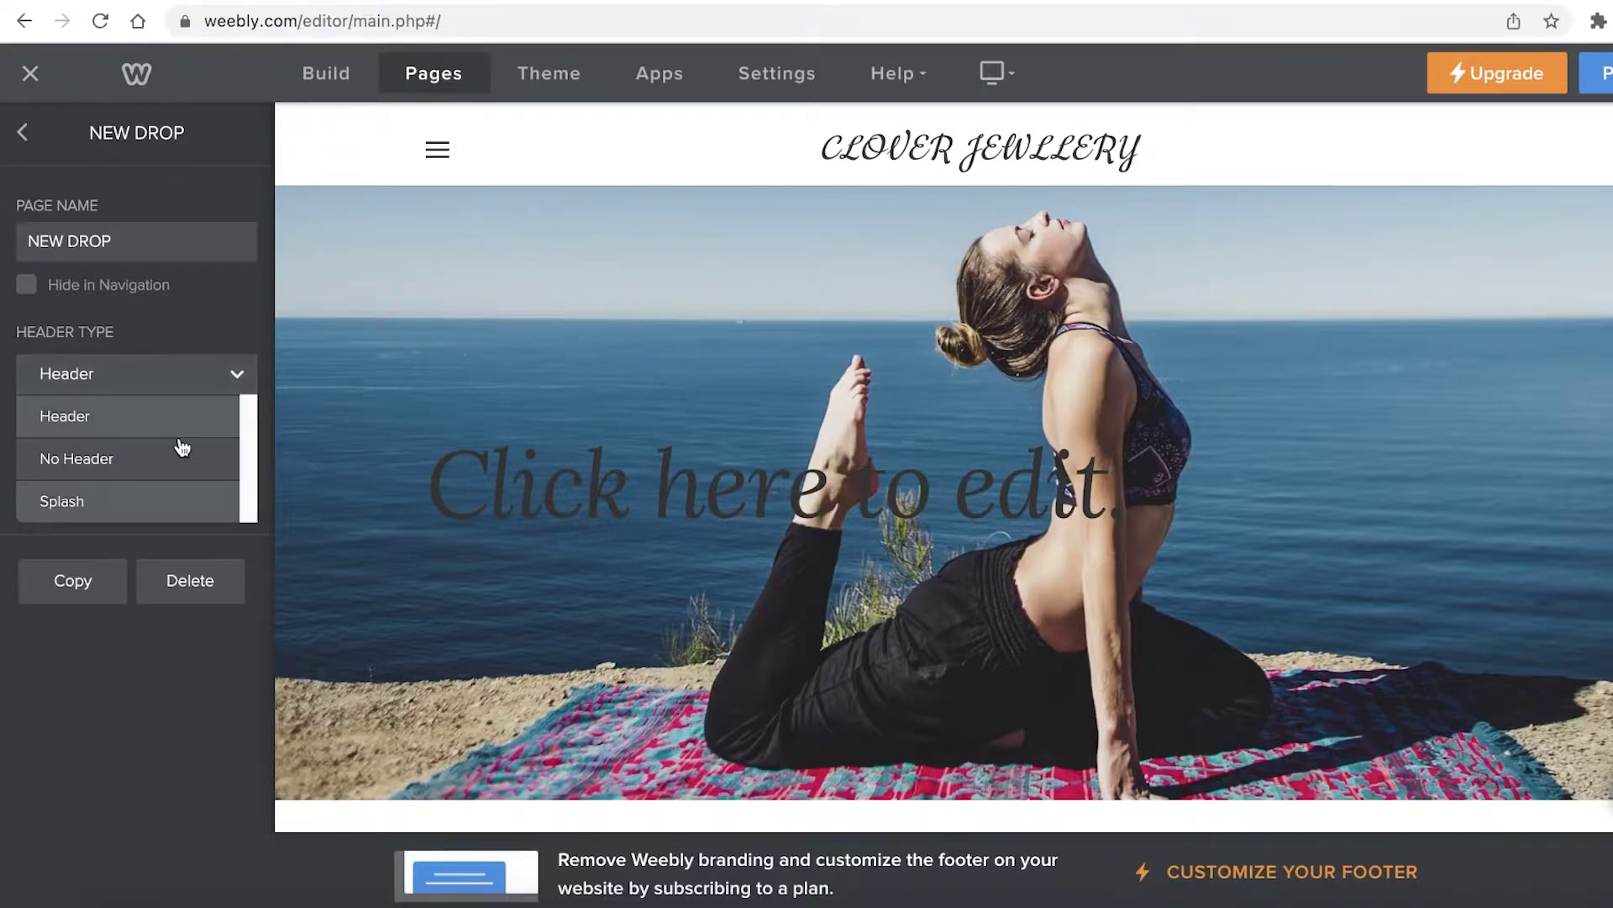
pyautogui.click(181, 447)
pyautogui.click(90, 470)
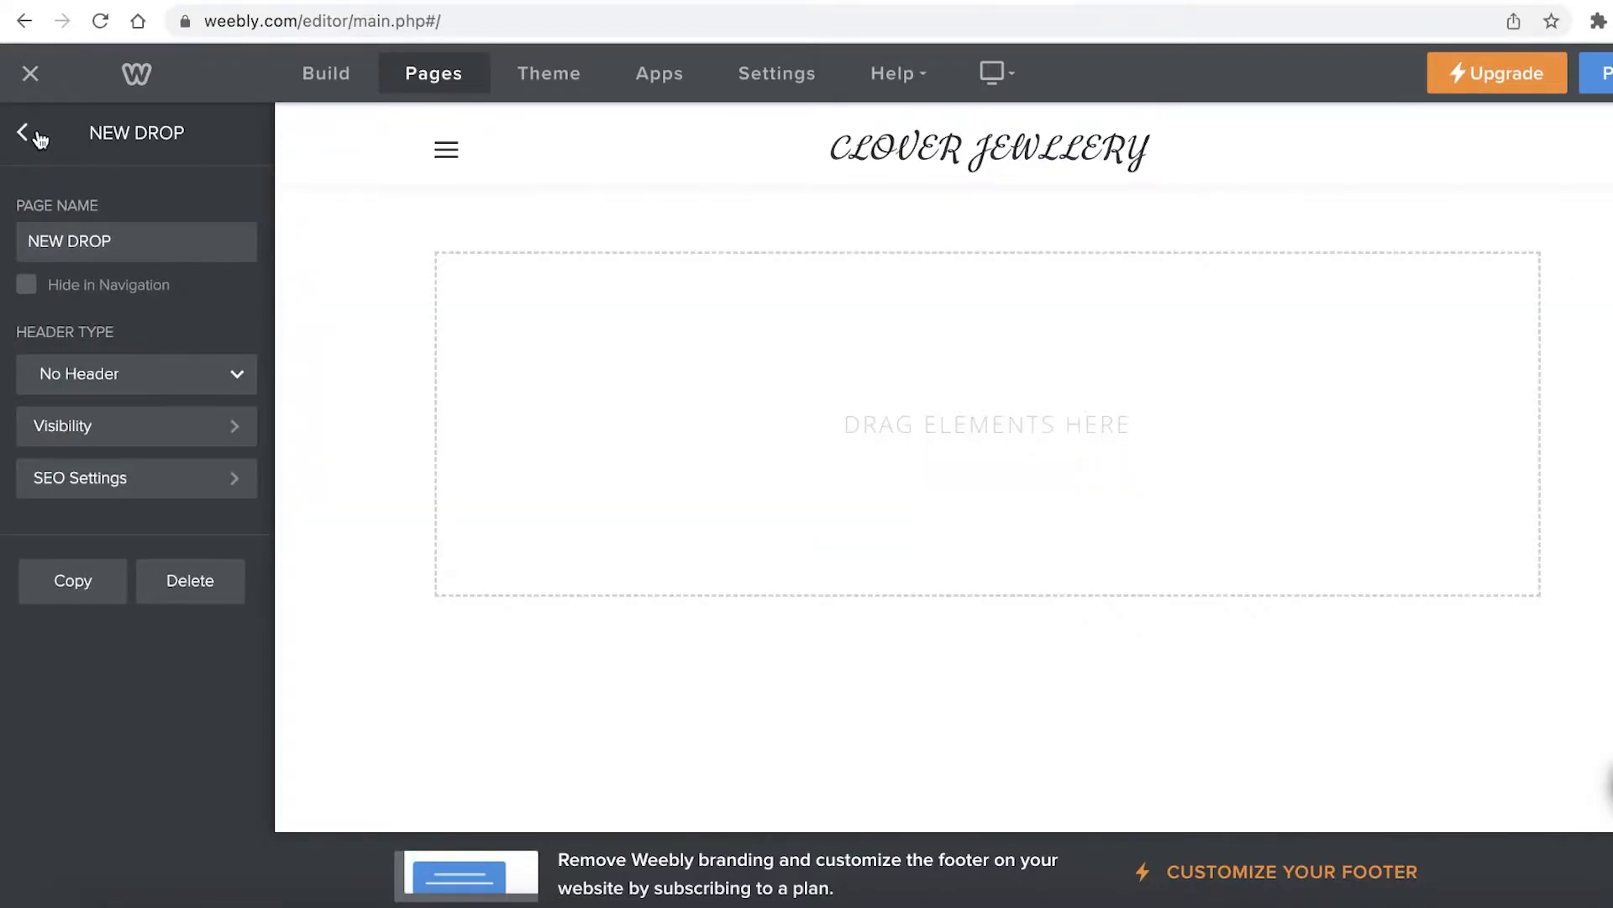
pyautogui.click(38, 134)
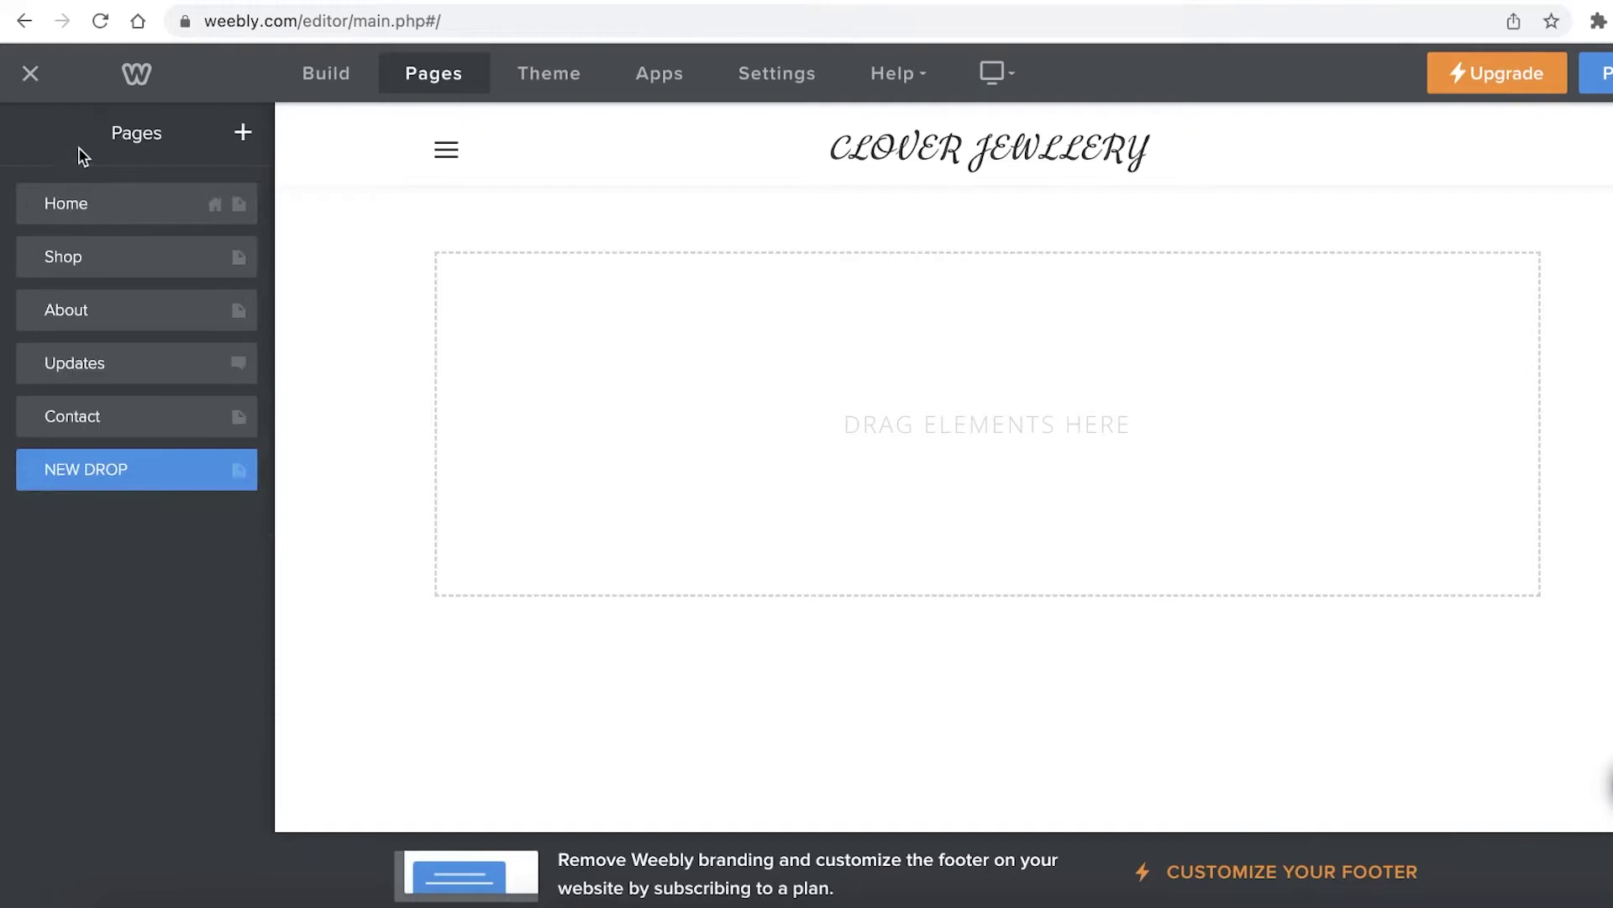
# - Add a Standard Page and replace its default name with TOPAZ
pyautogui.click(243, 133)
pyautogui.click(72, 210)
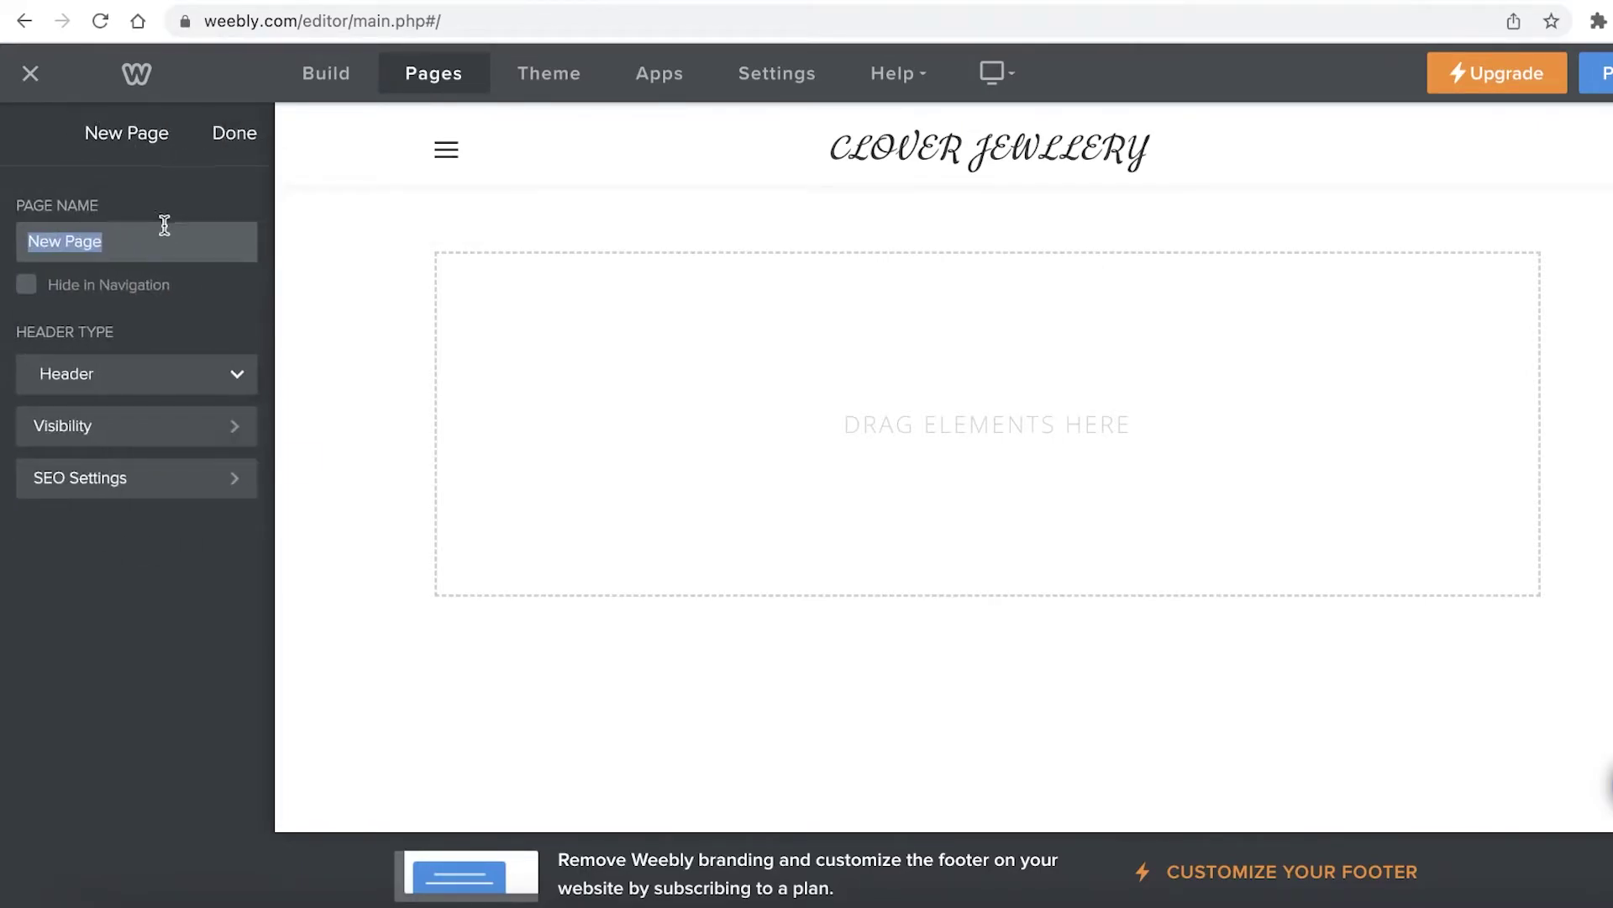
pyautogui.press('BackSpace')
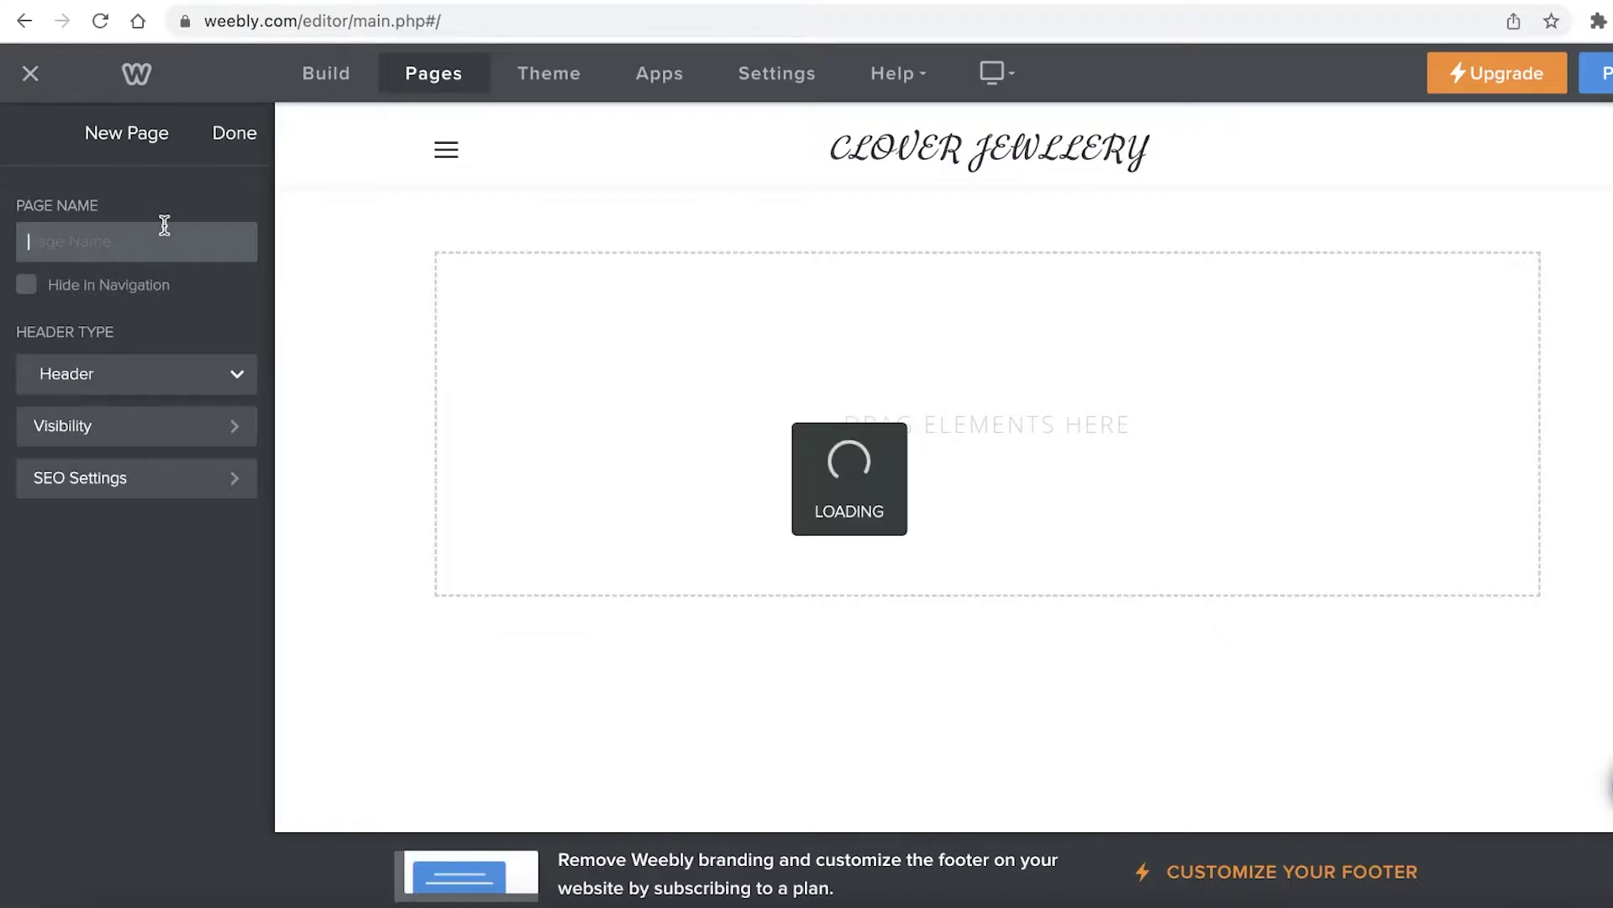
pyautogui.write('TOPAZ')
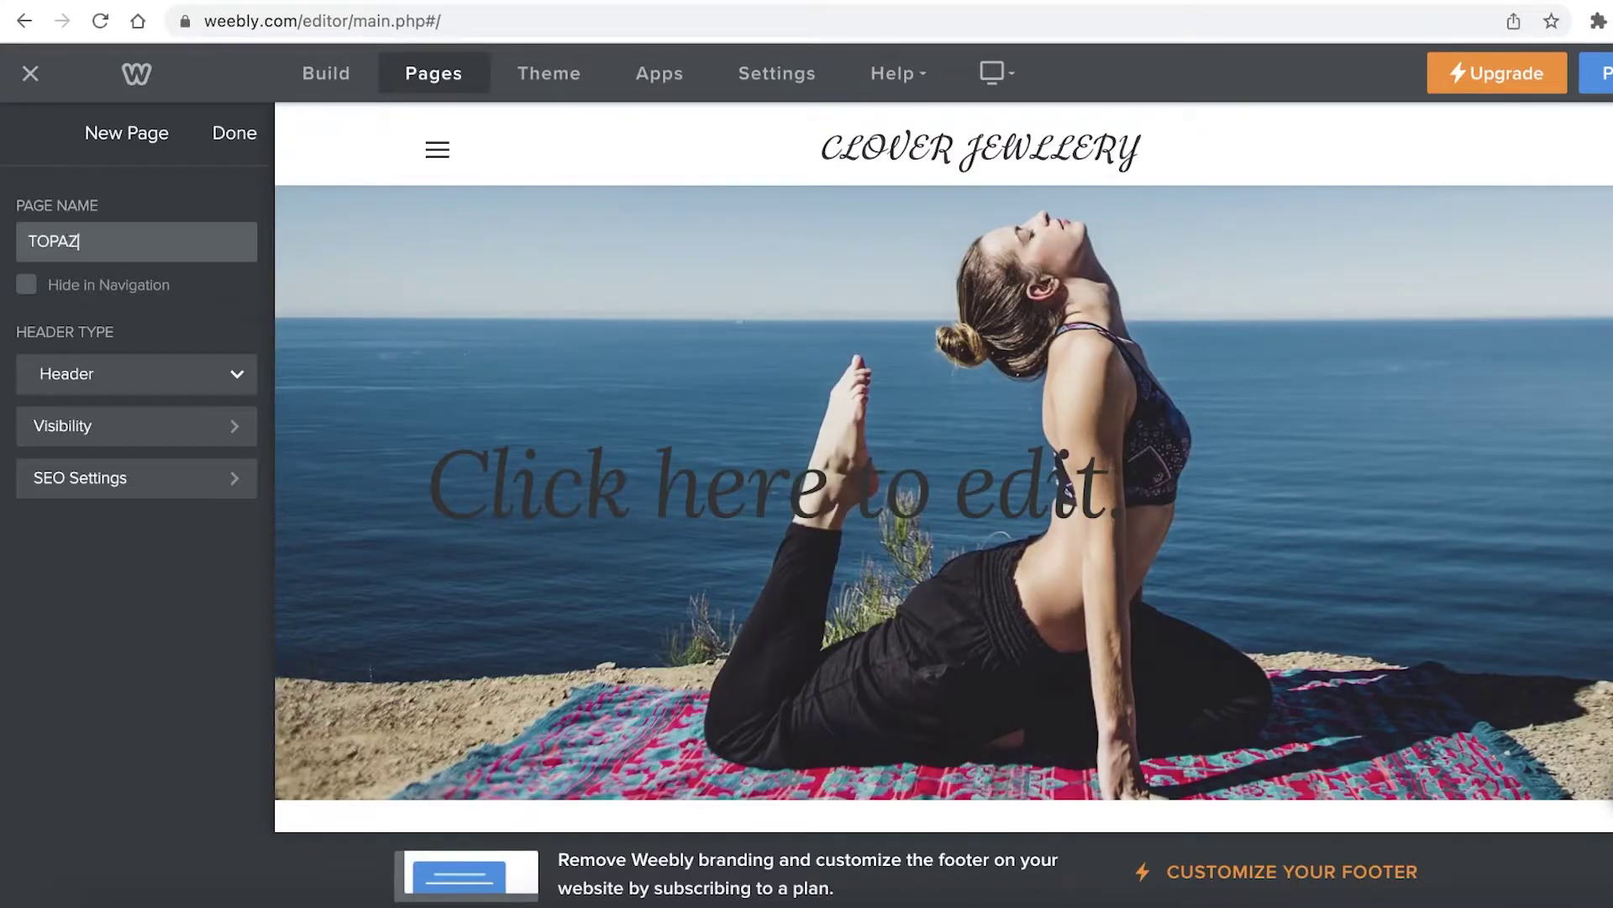
pyautogui.click(240, 134)
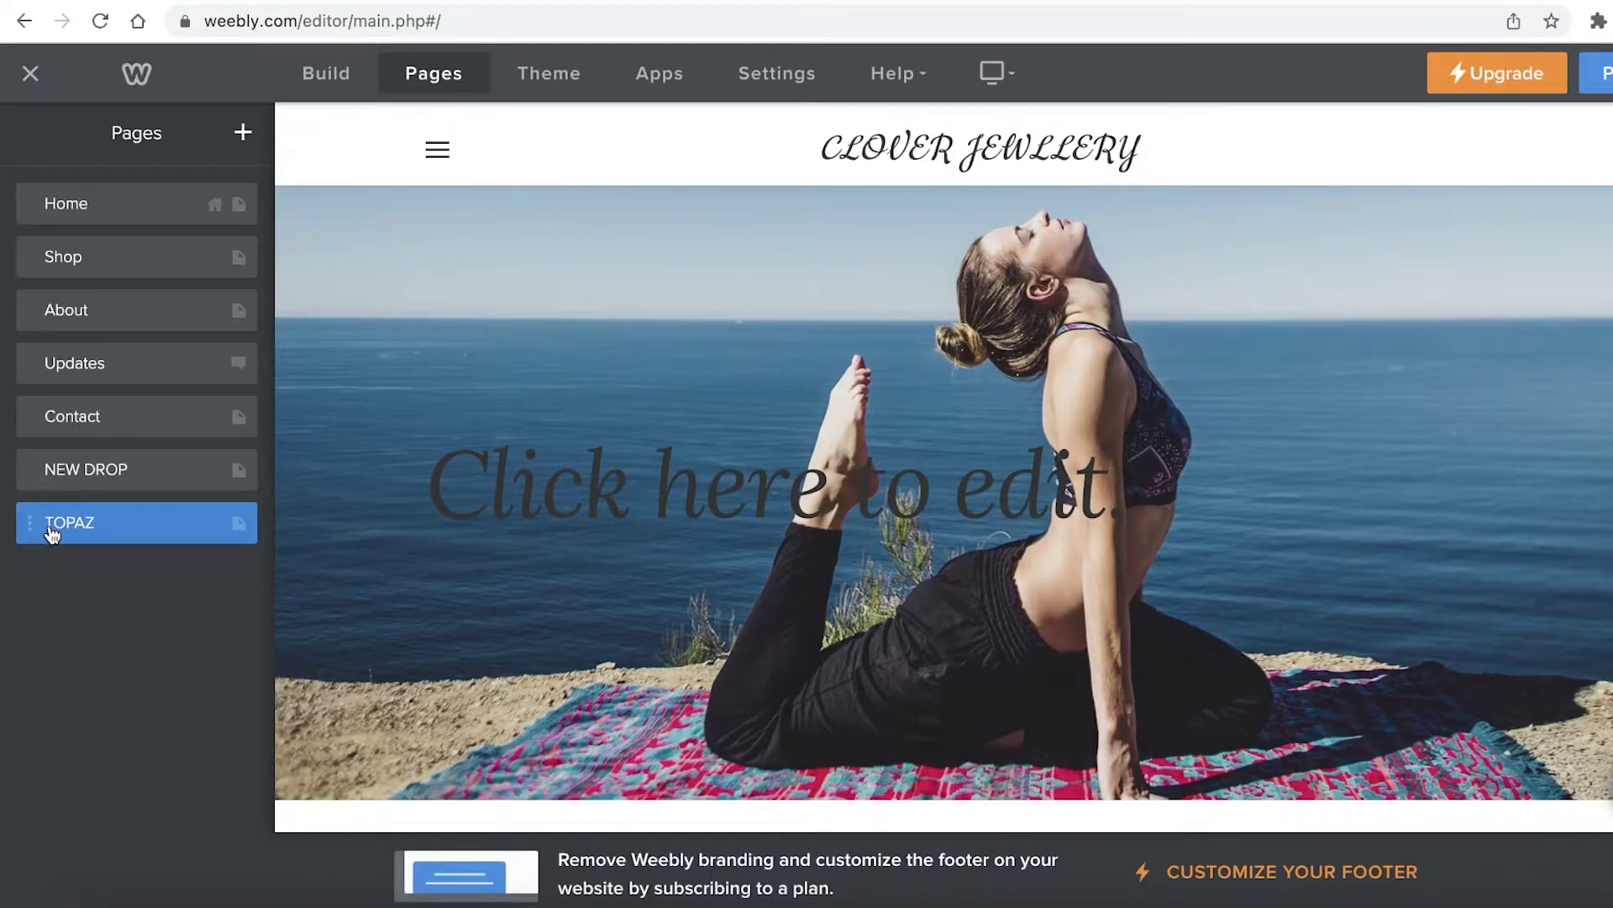
# - Drag TOPAZ under NEW DROP and check its dropdown in the site's navigation menu
pyautogui.moveTo(50, 535); pyautogui.dragTo(90, 533)
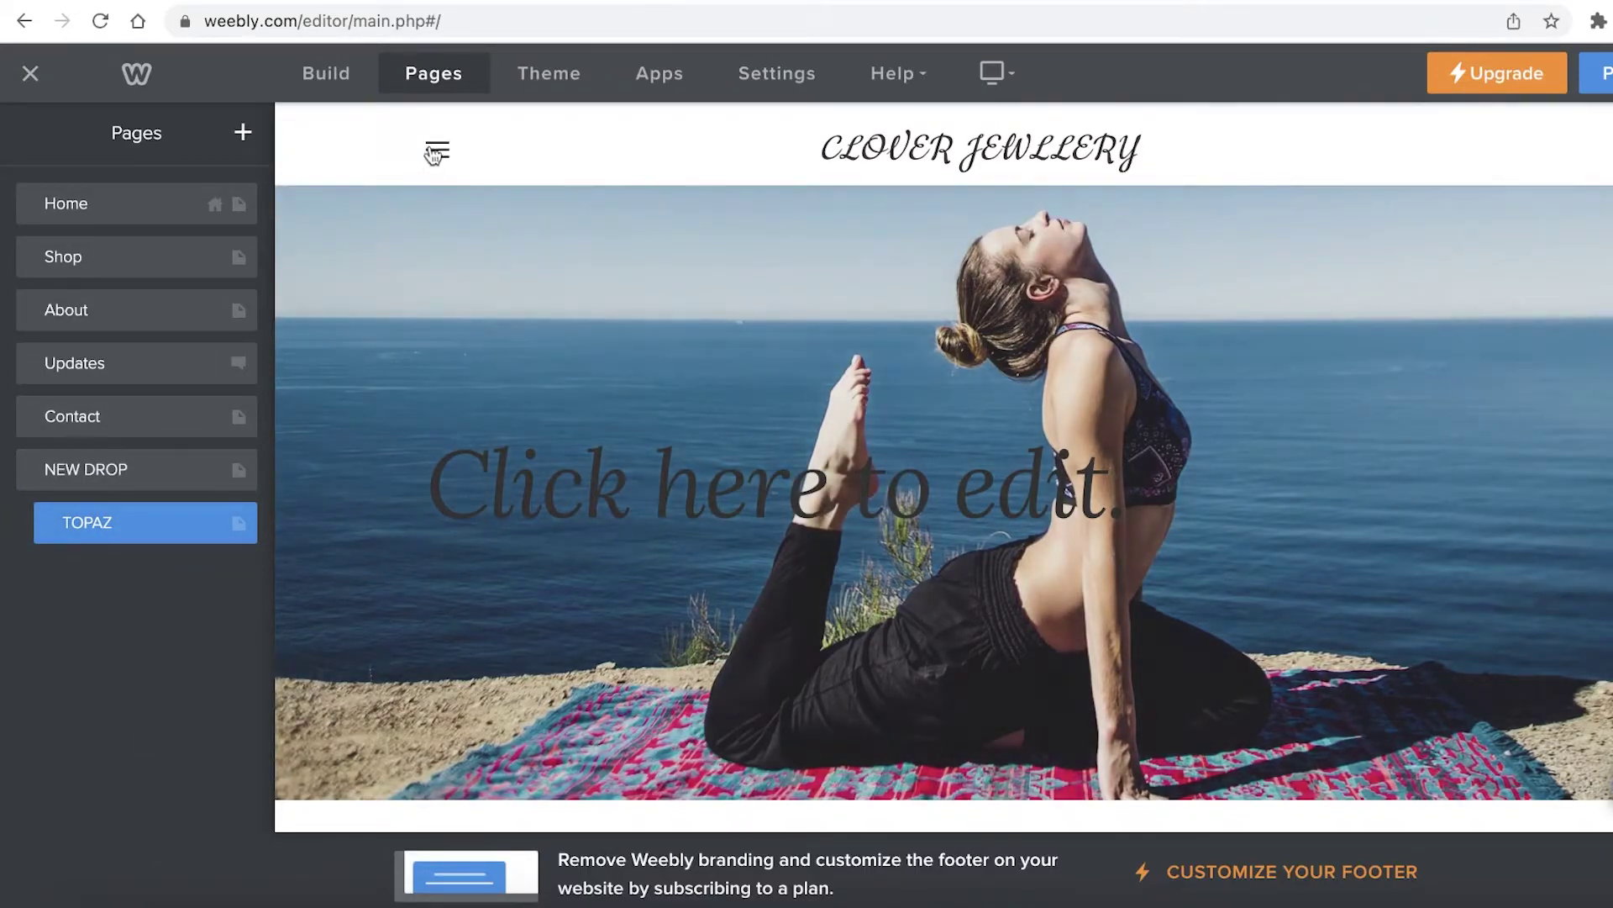
pyautogui.click(435, 153)
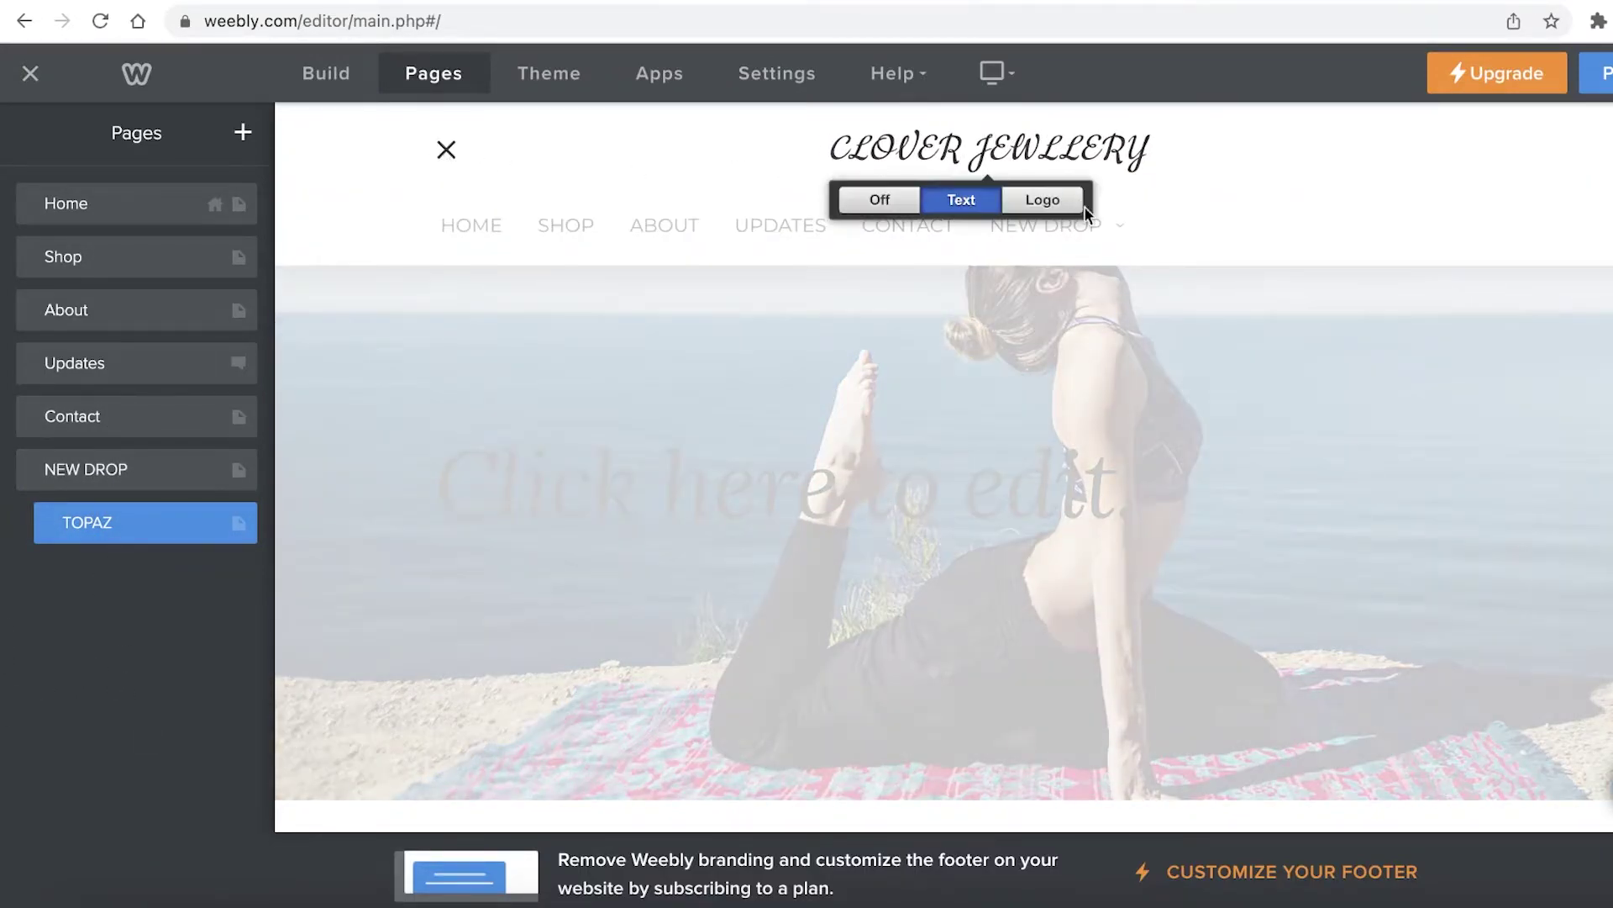
pyautogui.moveTo(1106, 238)
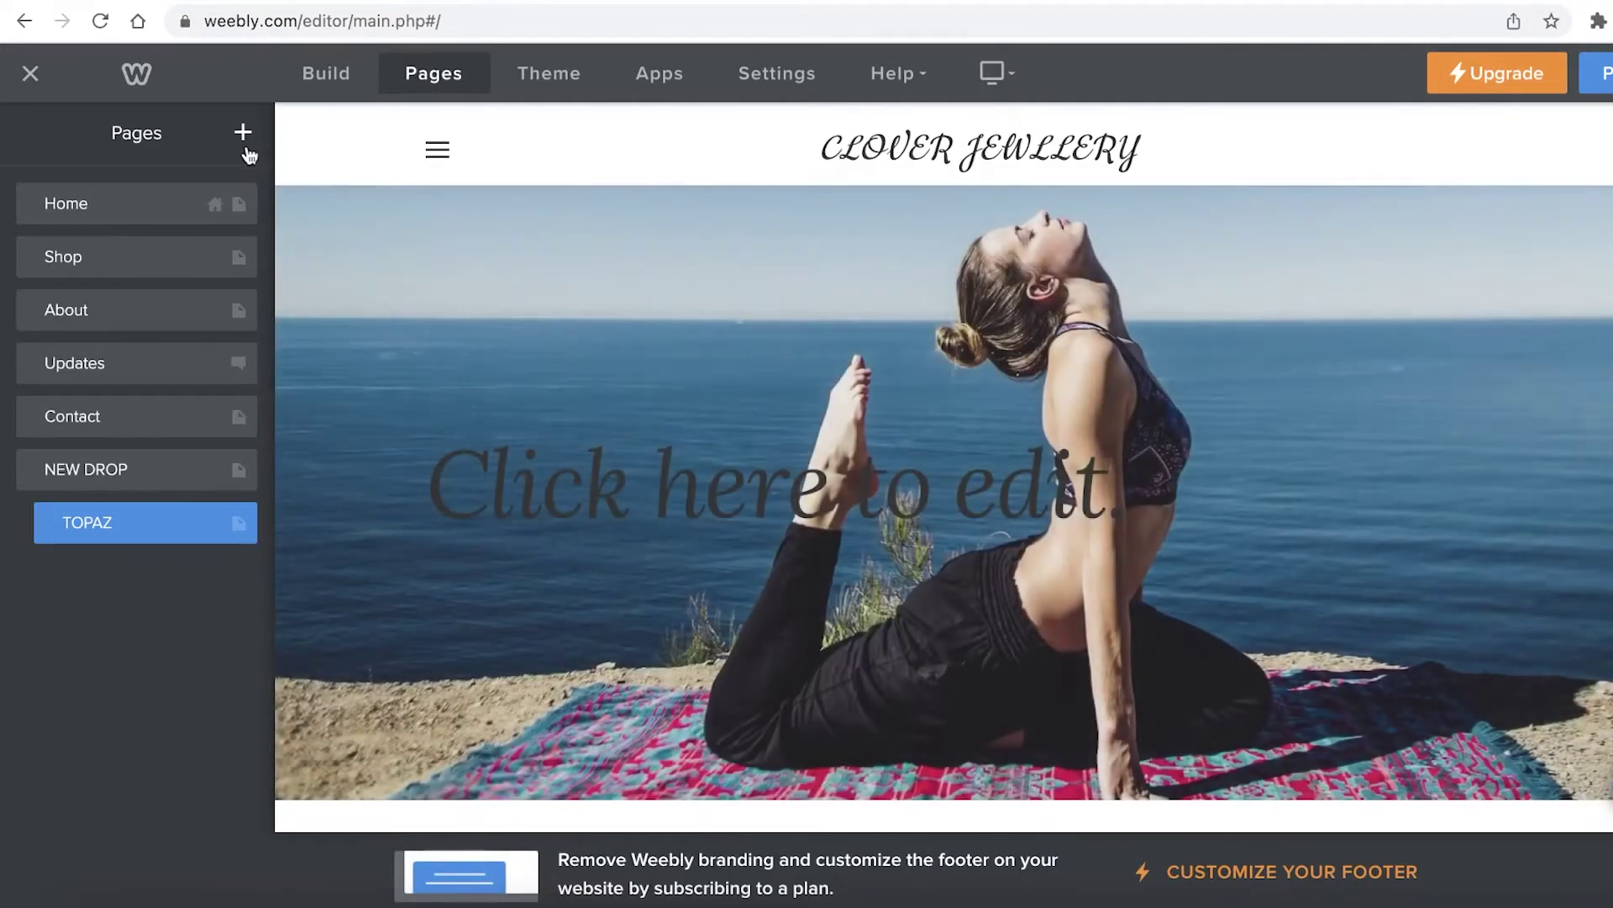
# - Create another Standard Page titled EMERALD
pyautogui.click(246, 150)
pyautogui.click(230, 198)
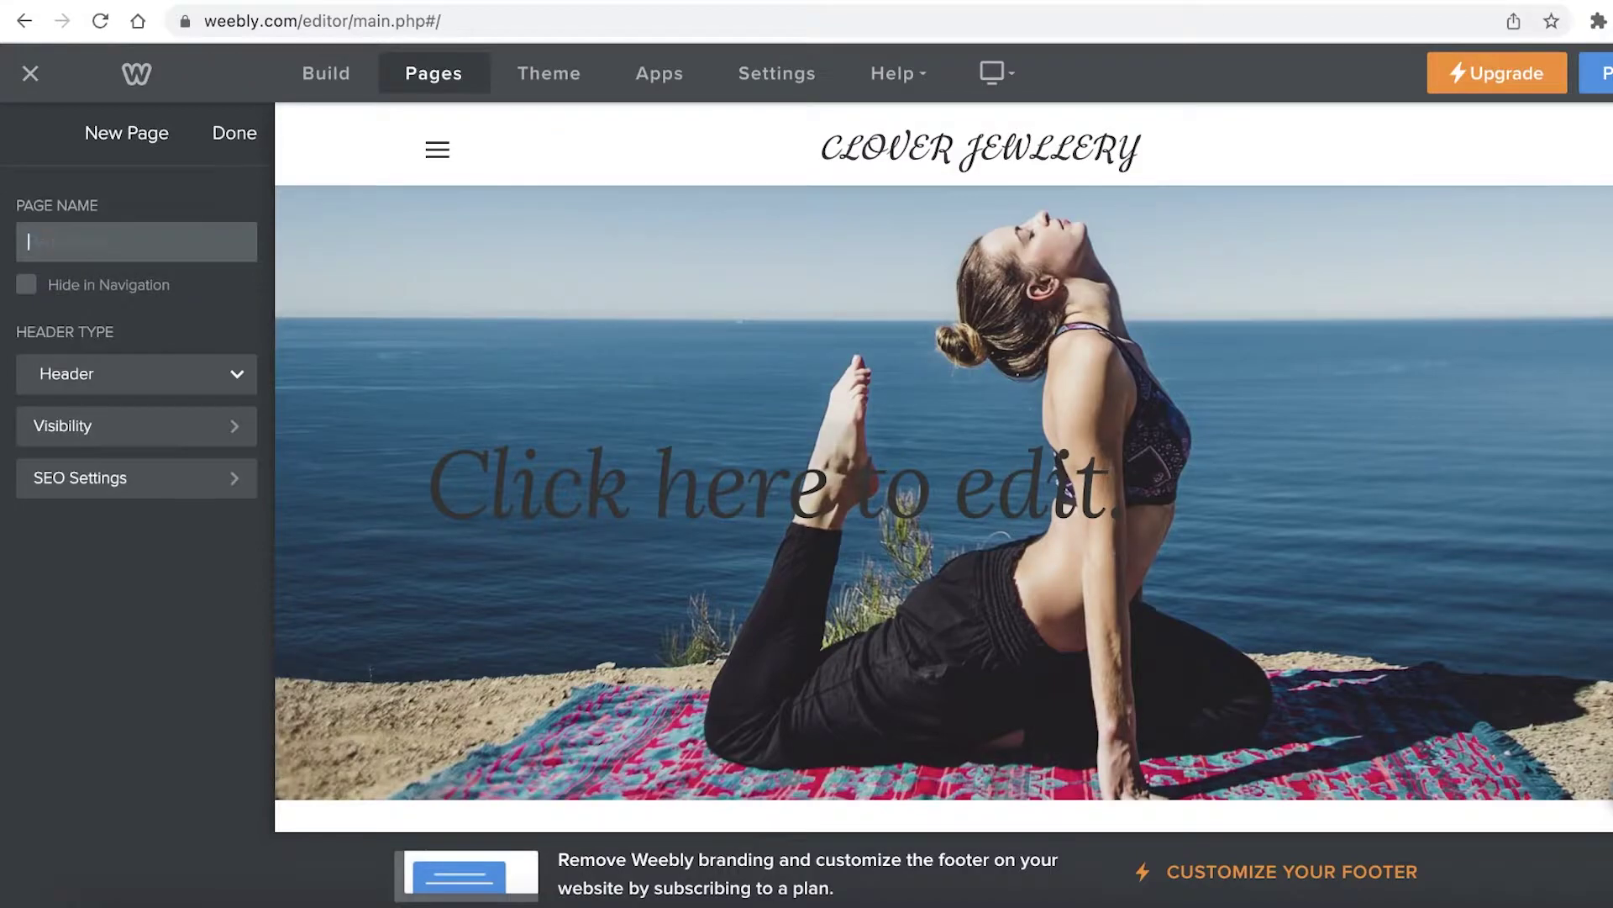
pyautogui.write('EMER')
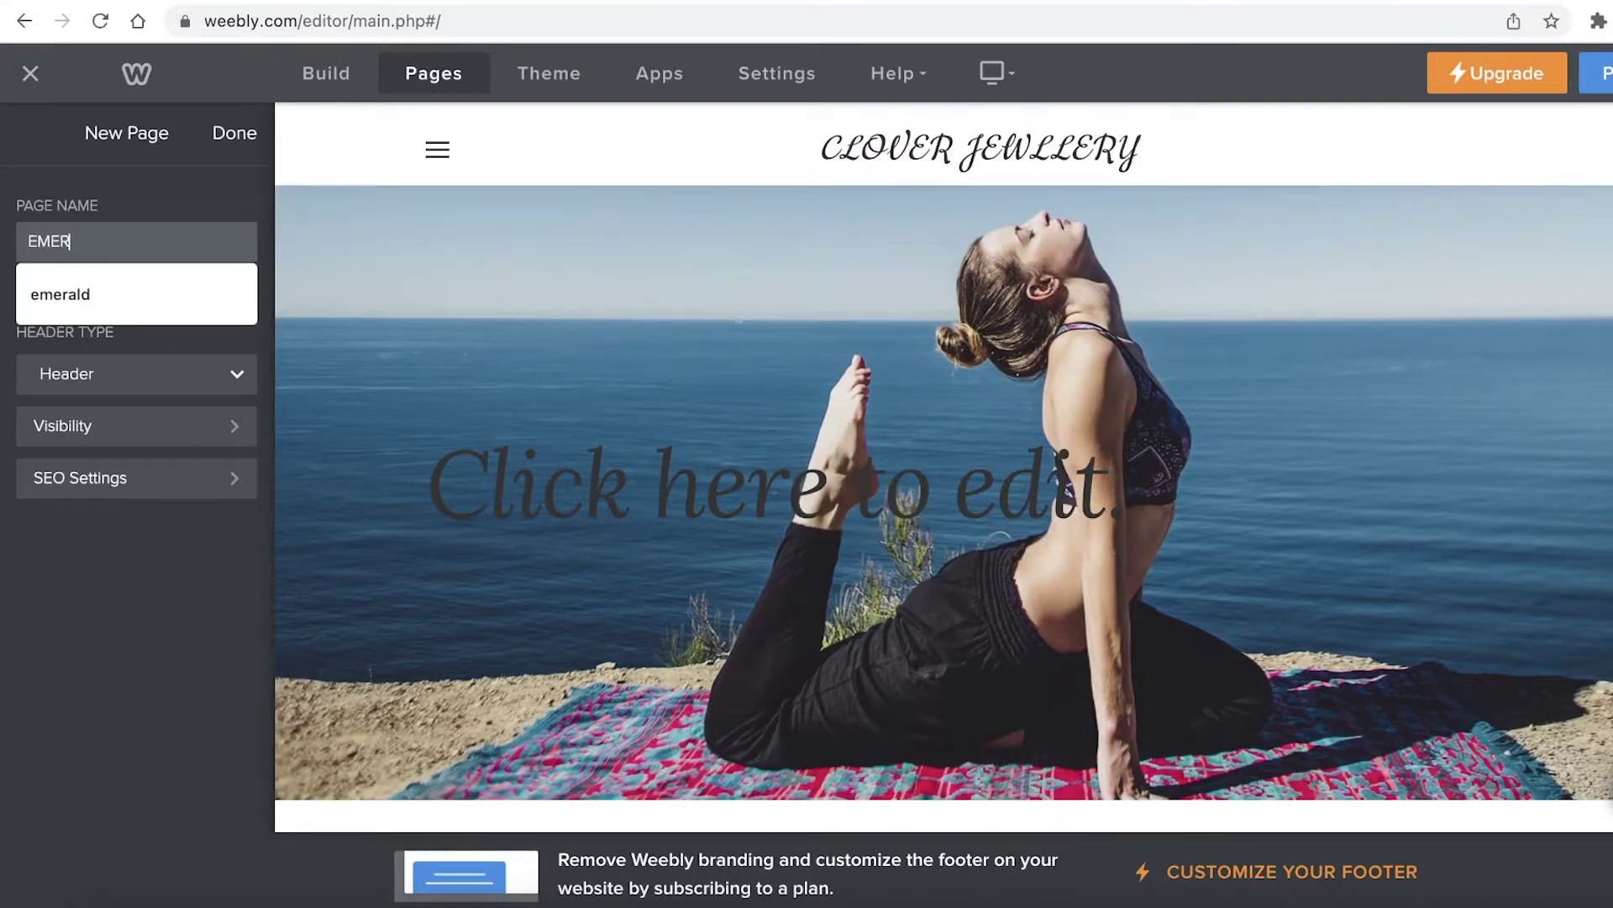
pyautogui.click(141, 267)
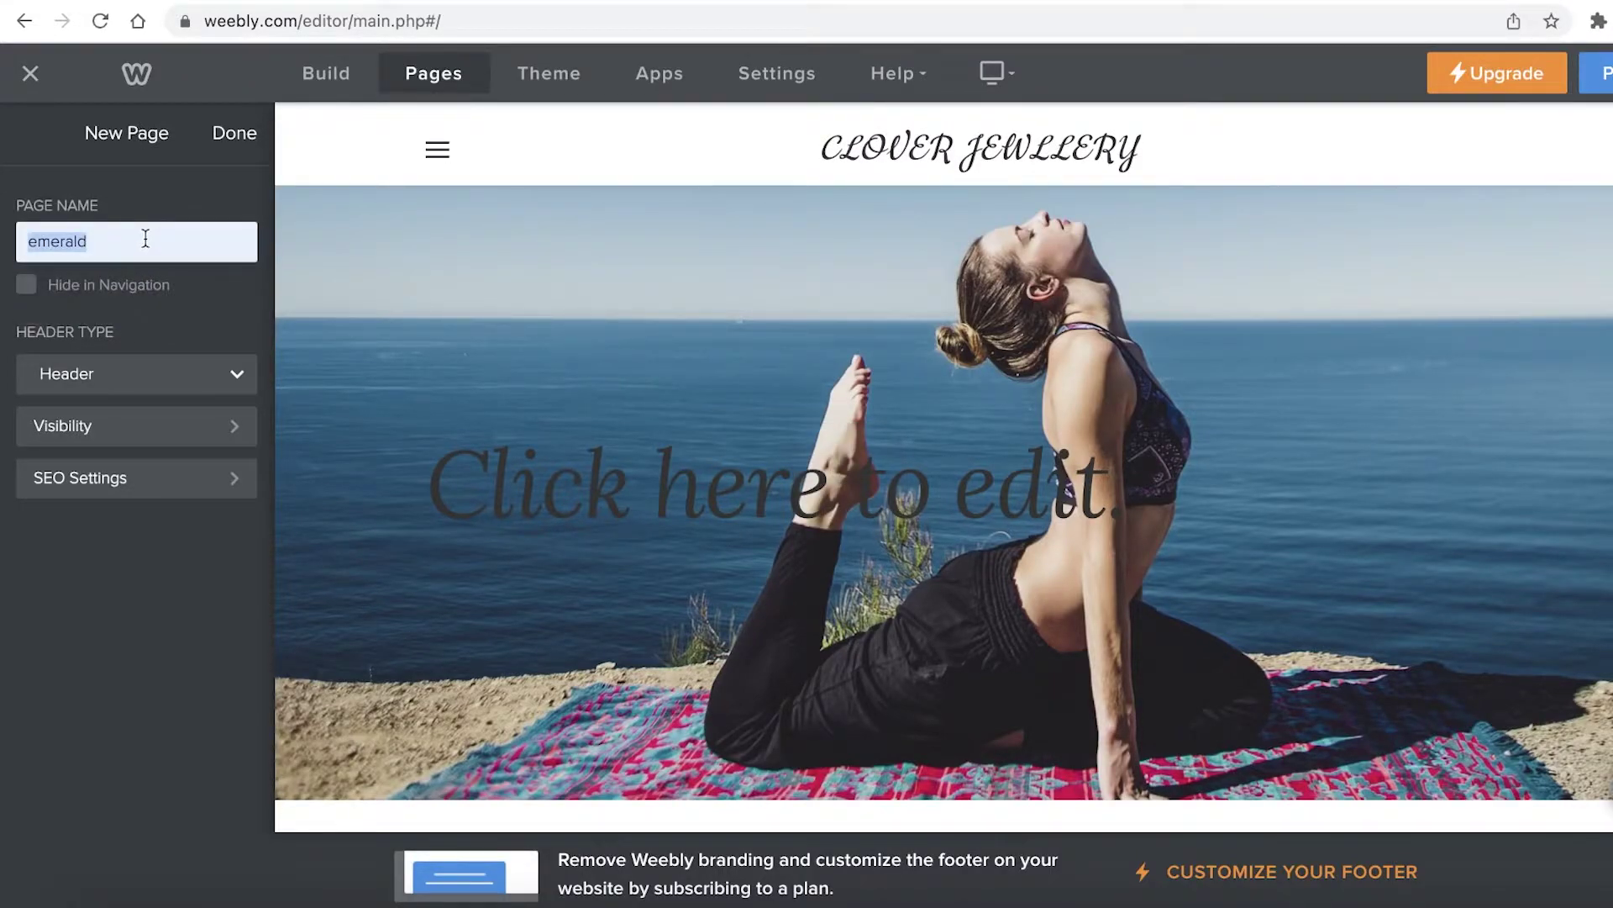
pyautogui.write('EMERALD')
pyautogui.click(252, 133)
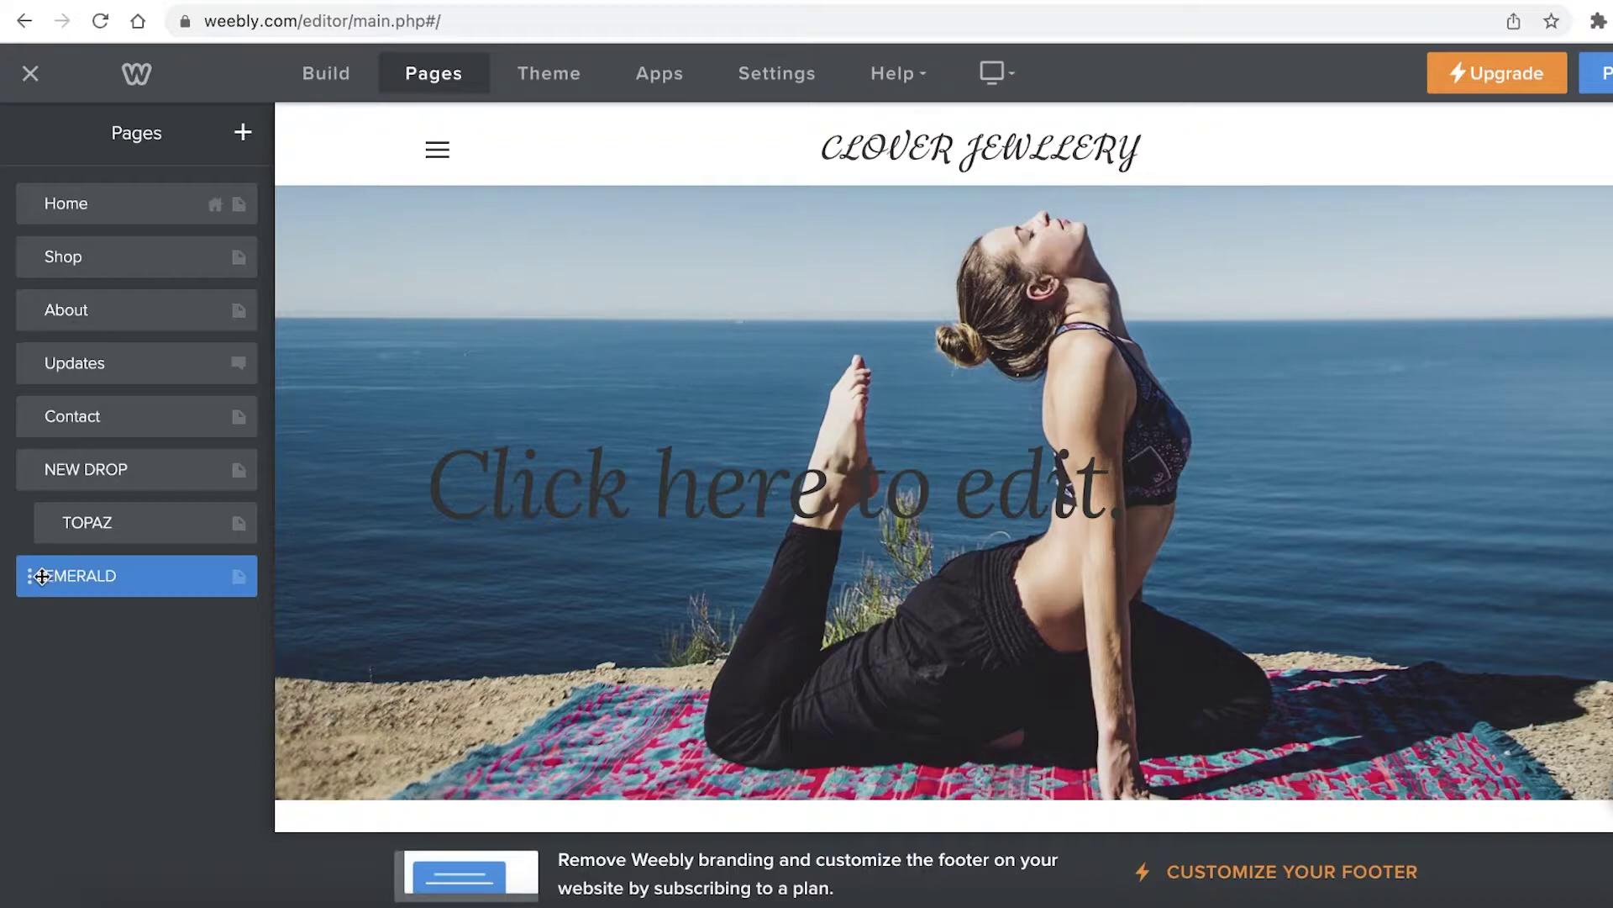
# - Nest EMERALD under TOPAZ, check the menu, then move it directly under NEW DROP above TOPAZ
pyautogui.moveTo(49, 576); pyautogui.dragTo(101, 739)
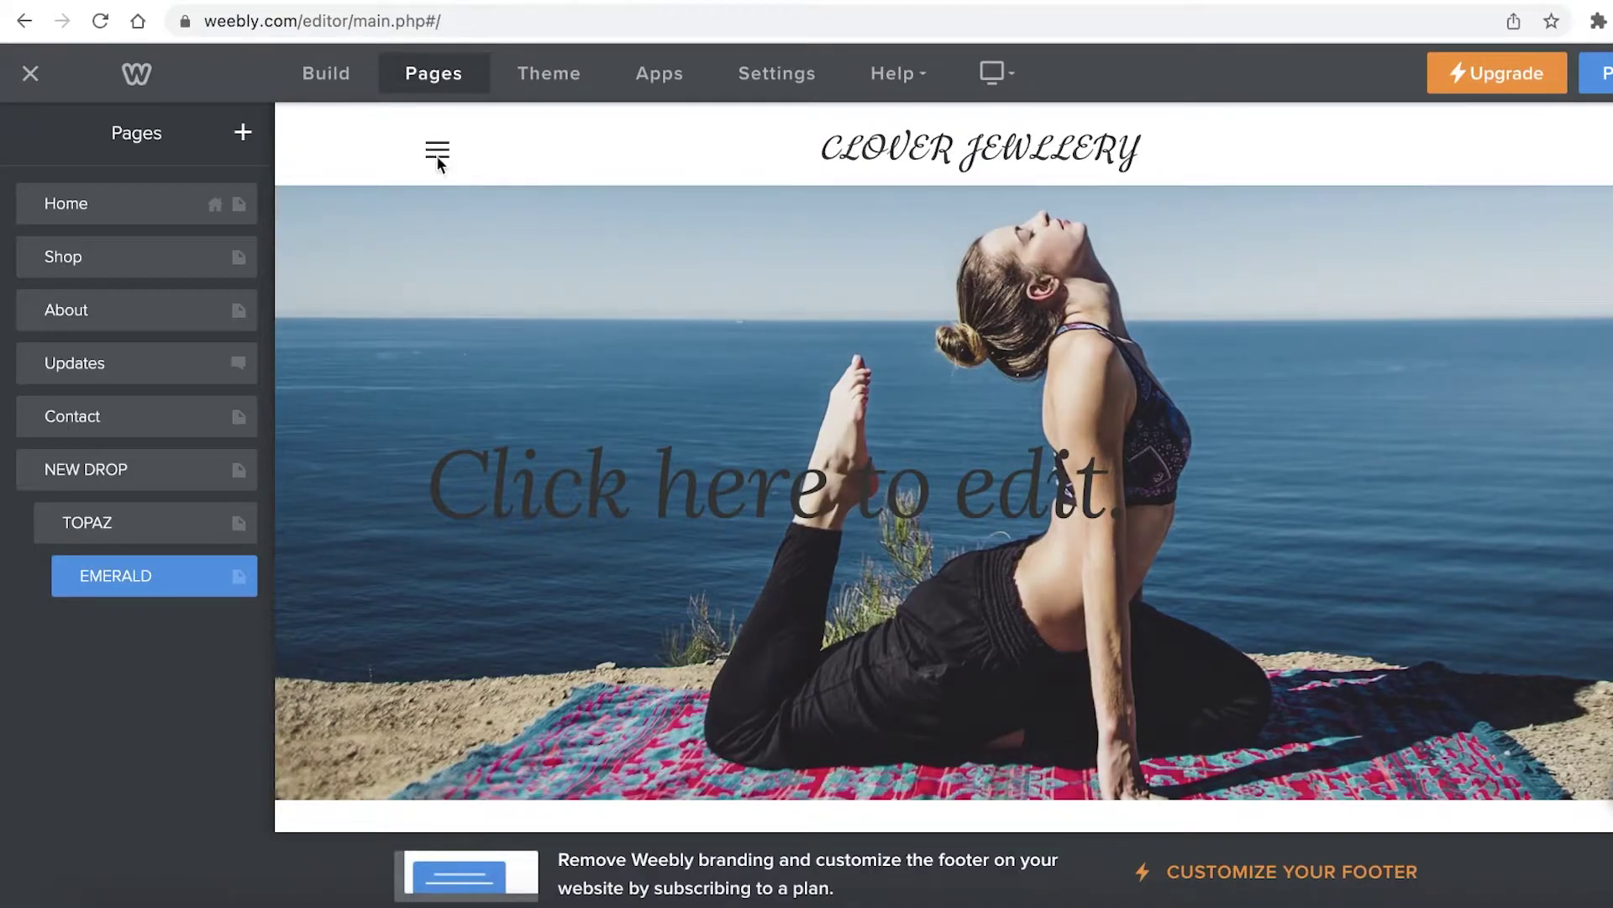
pyautogui.click(438, 157)
pyautogui.click(1126, 232)
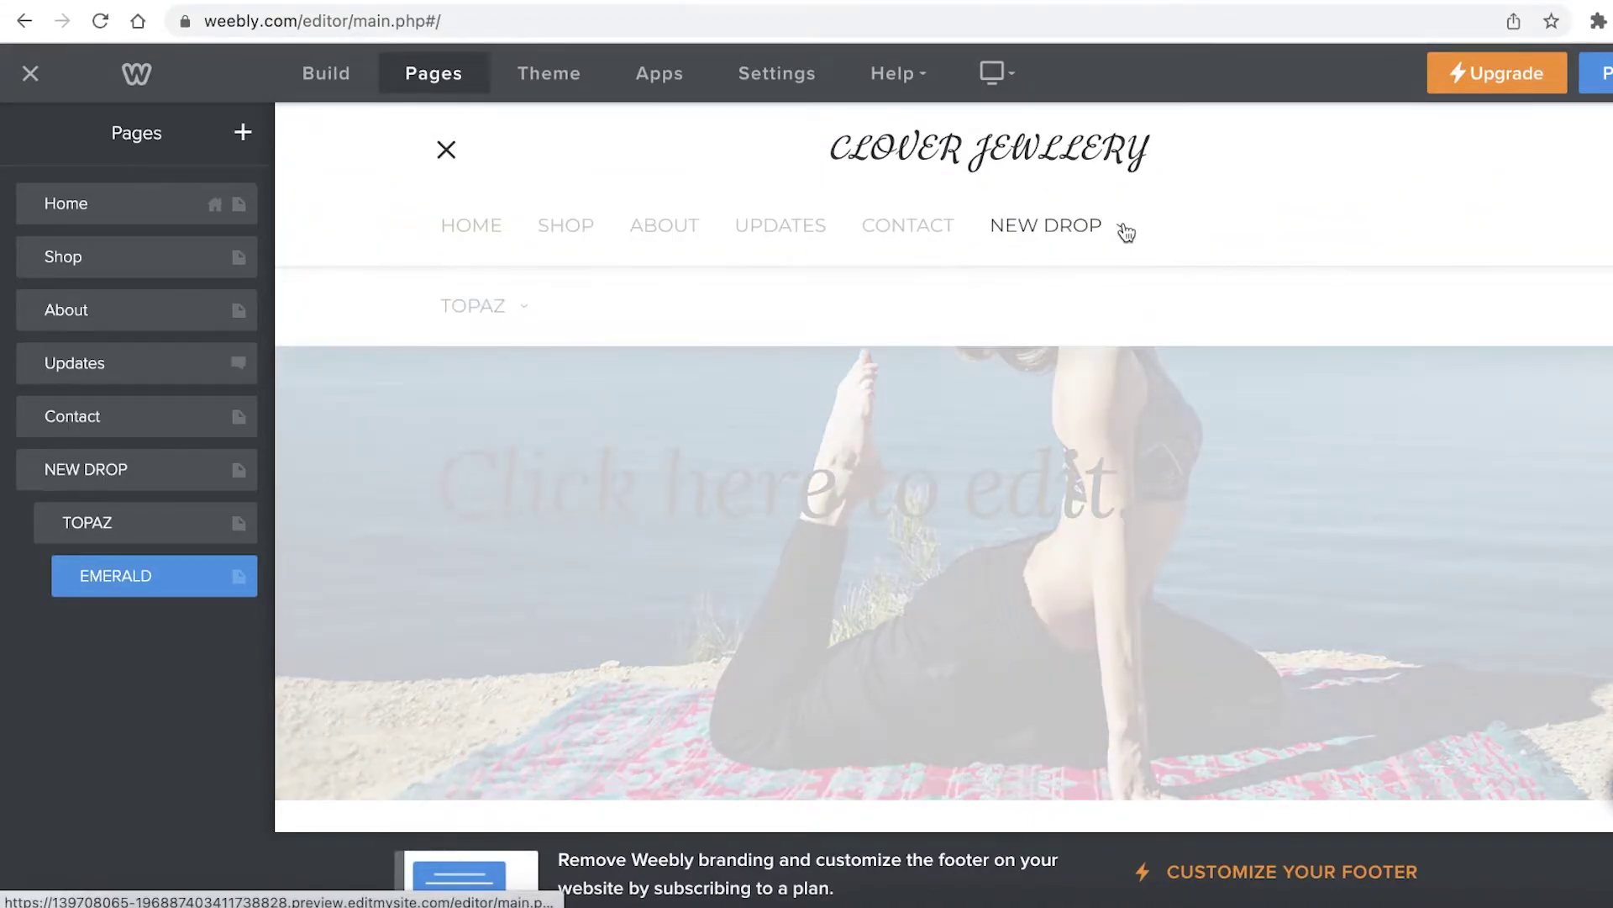
pyautogui.click(523, 306)
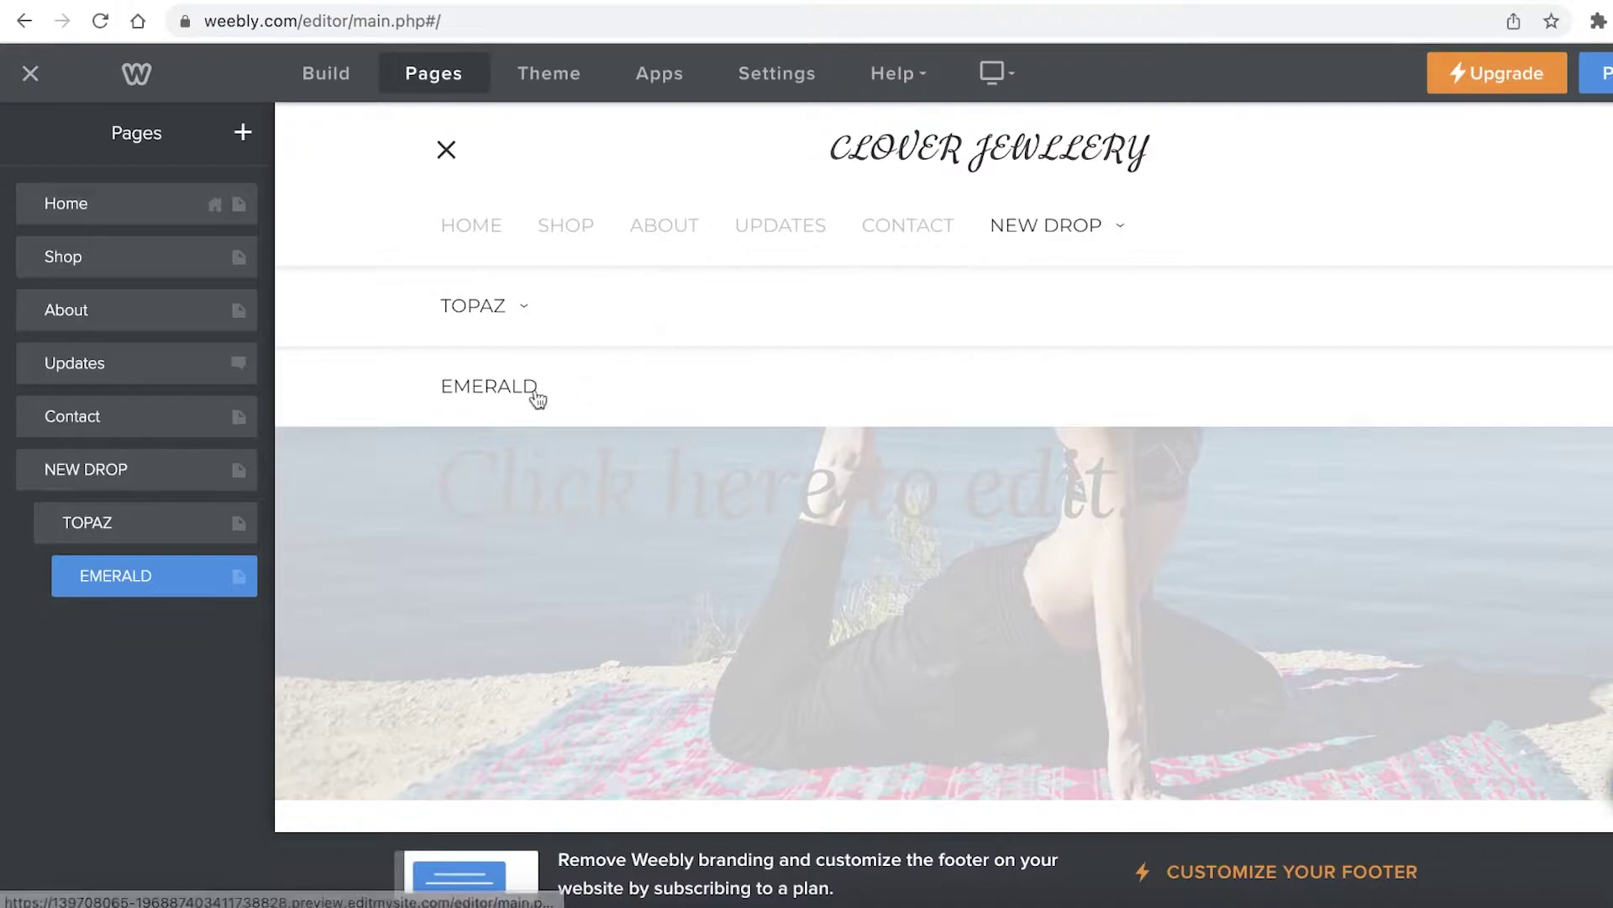
pyautogui.moveTo(144, 592); pyautogui.dragTo(136, 526)
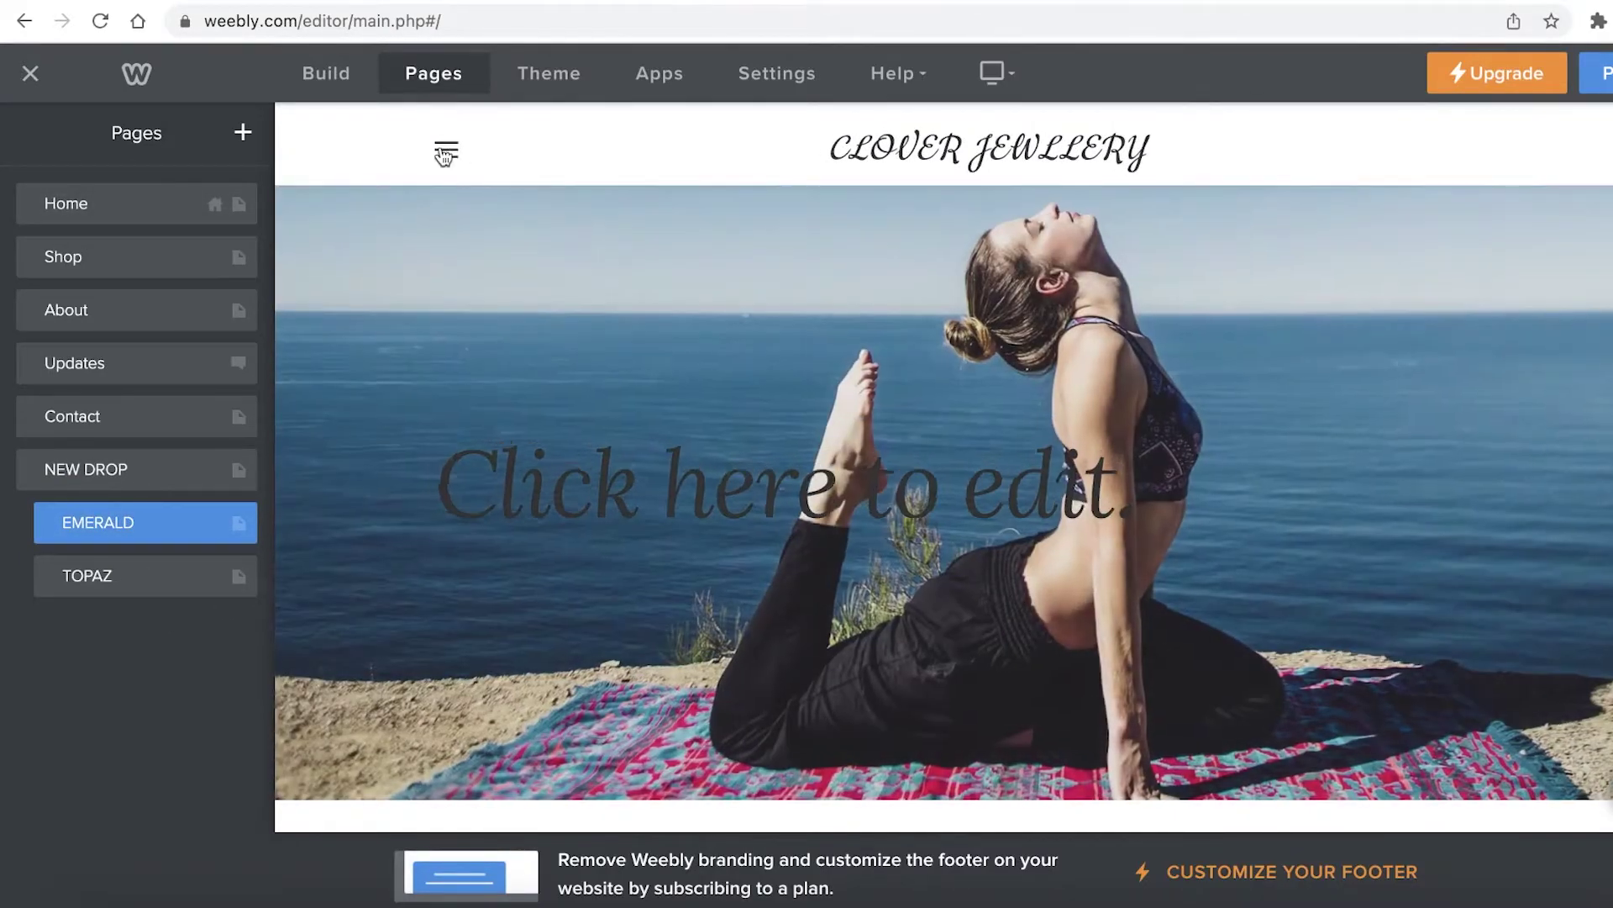
pyautogui.click(447, 150)
pyautogui.moveTo(1078, 230)
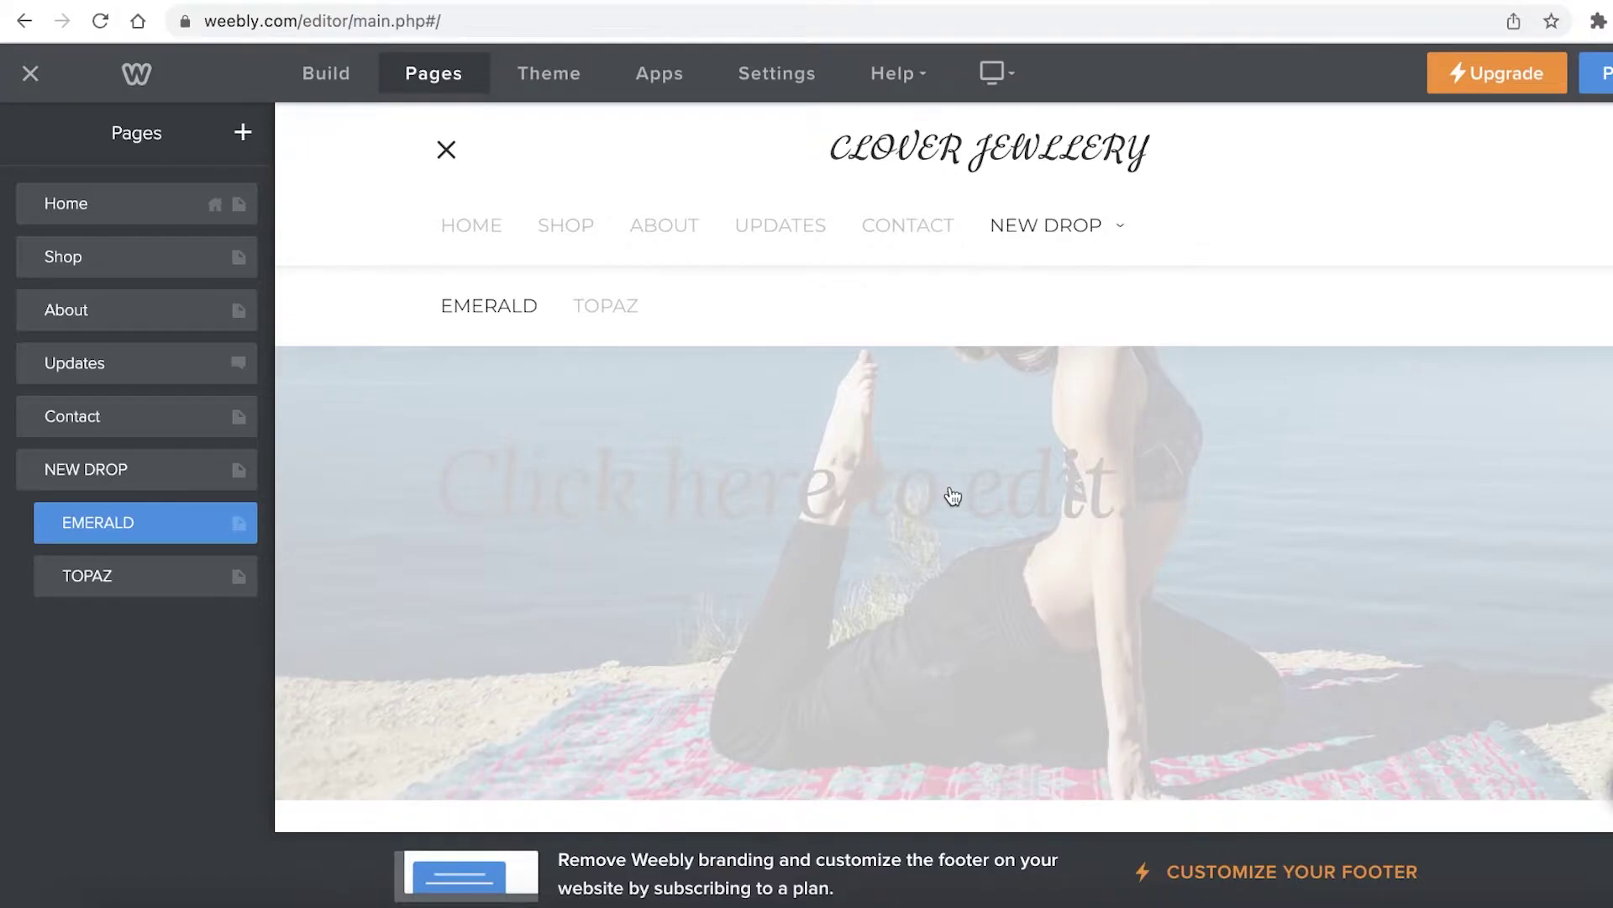
pyautogui.click(1076, 242)
pyautogui.click(150, 530)
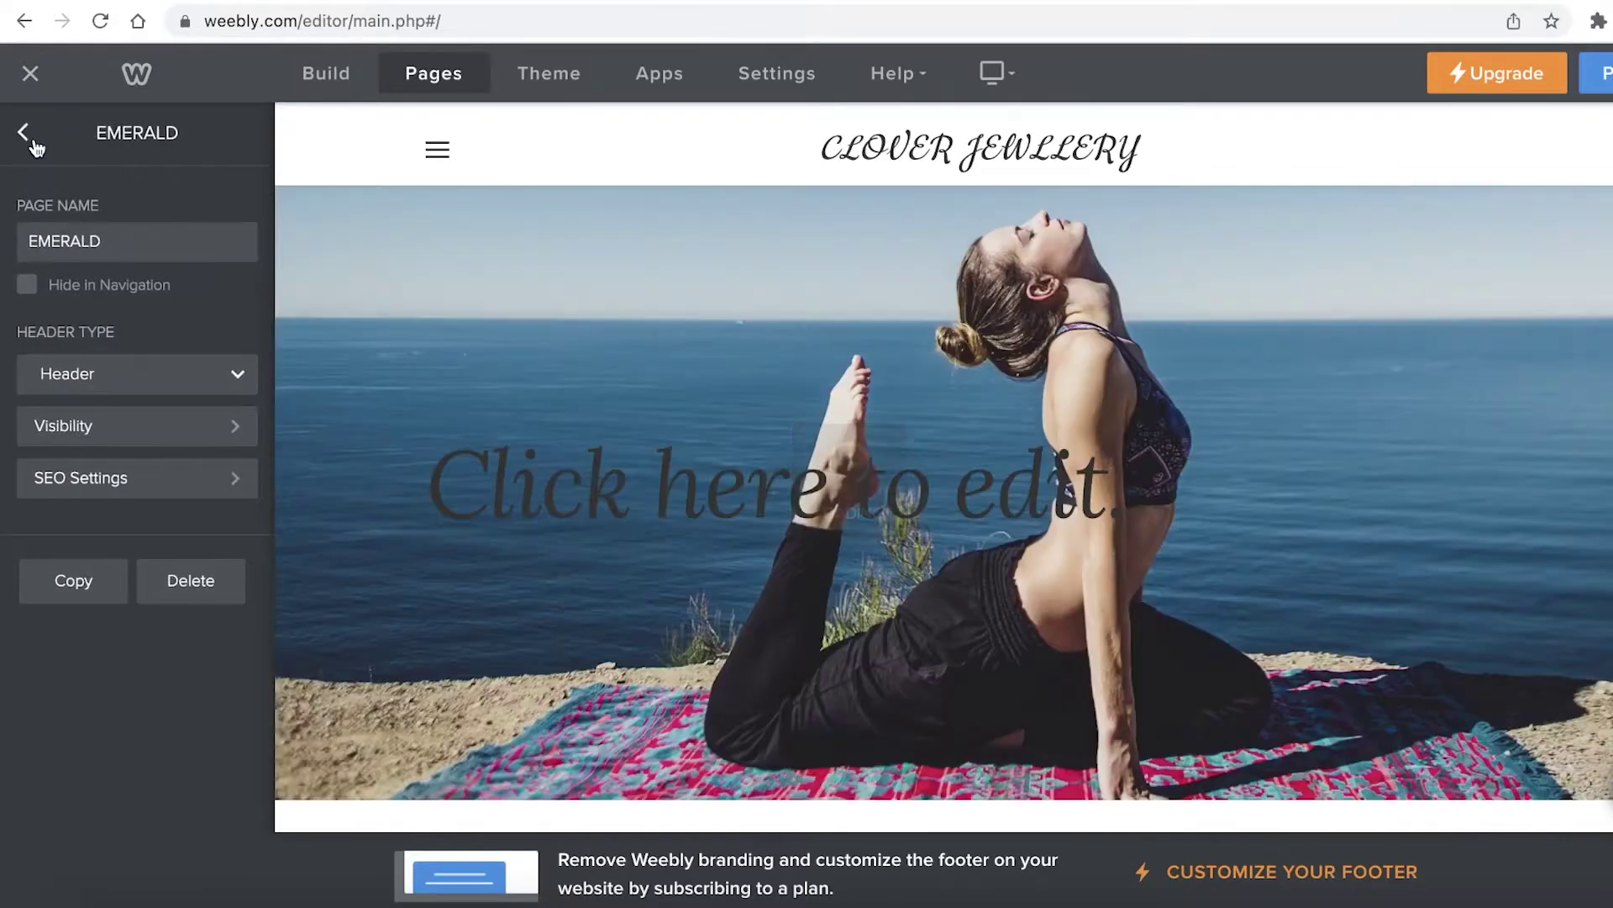
pyautogui.click(32, 141)
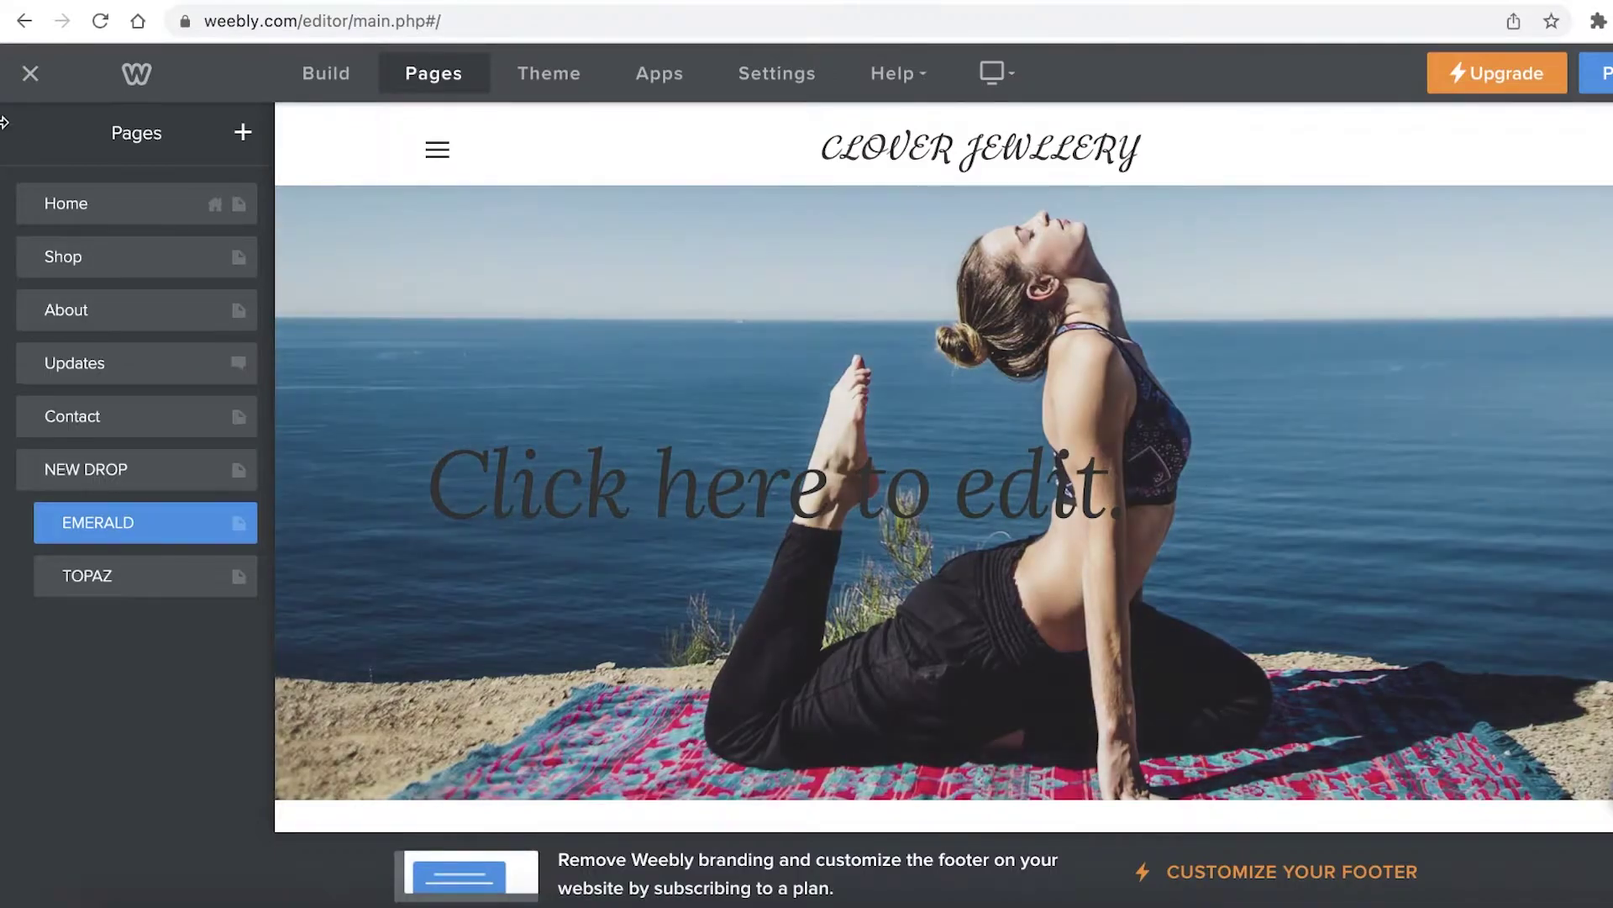
pyautogui.click(34, 84)
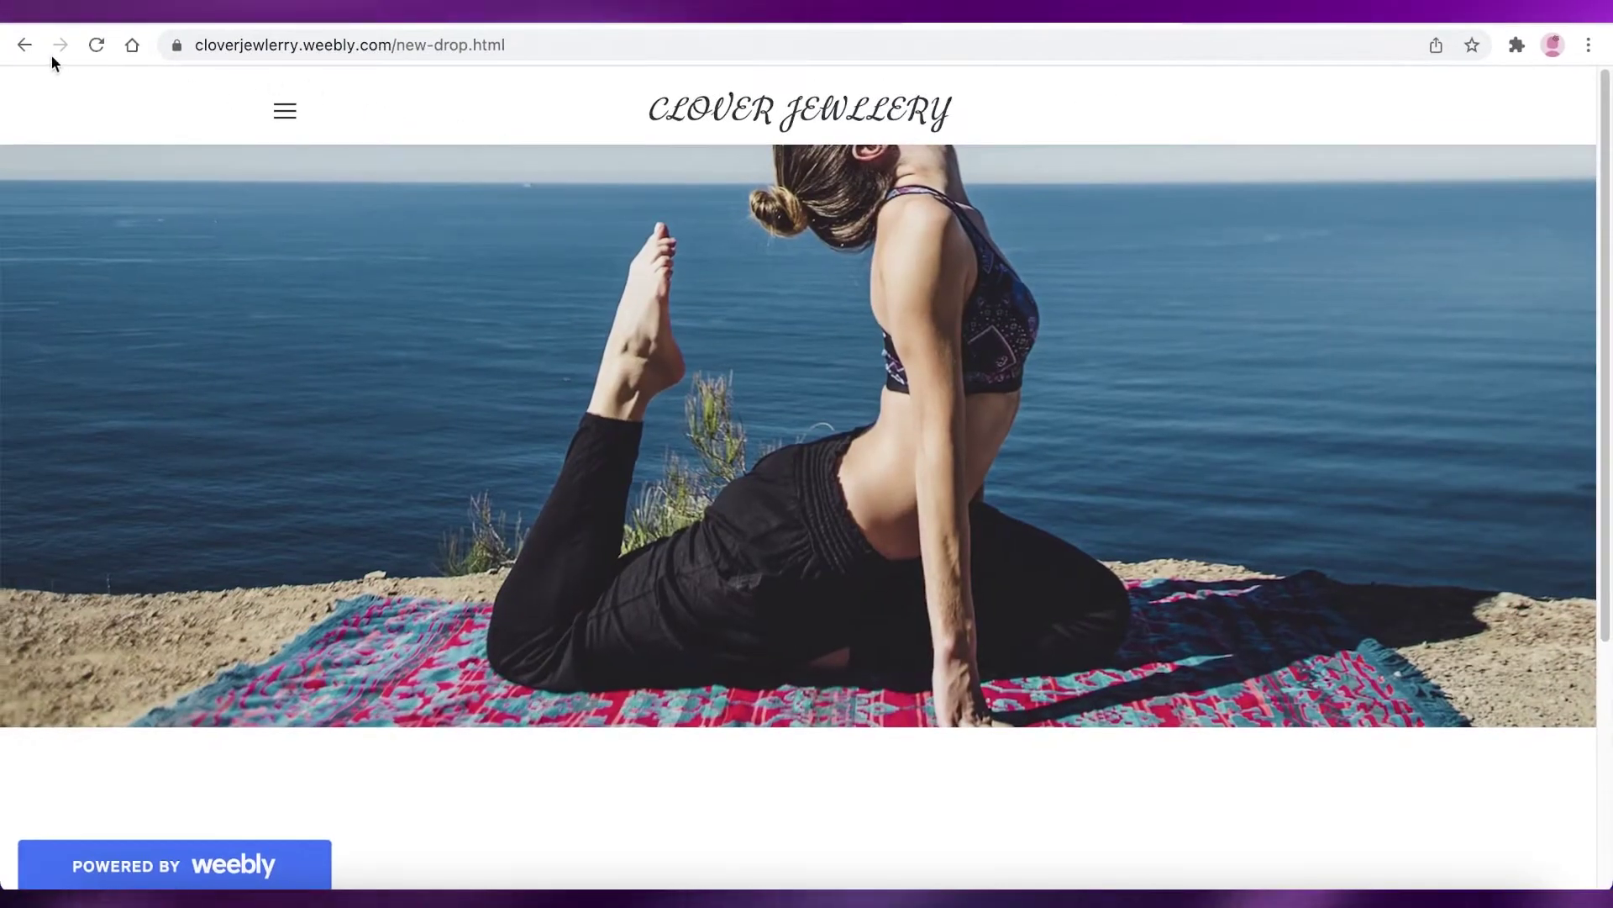
# - Check the editor's navigation menu, view NEW DROP on the live site, and republish the site
pyautogui.click(21, 21)
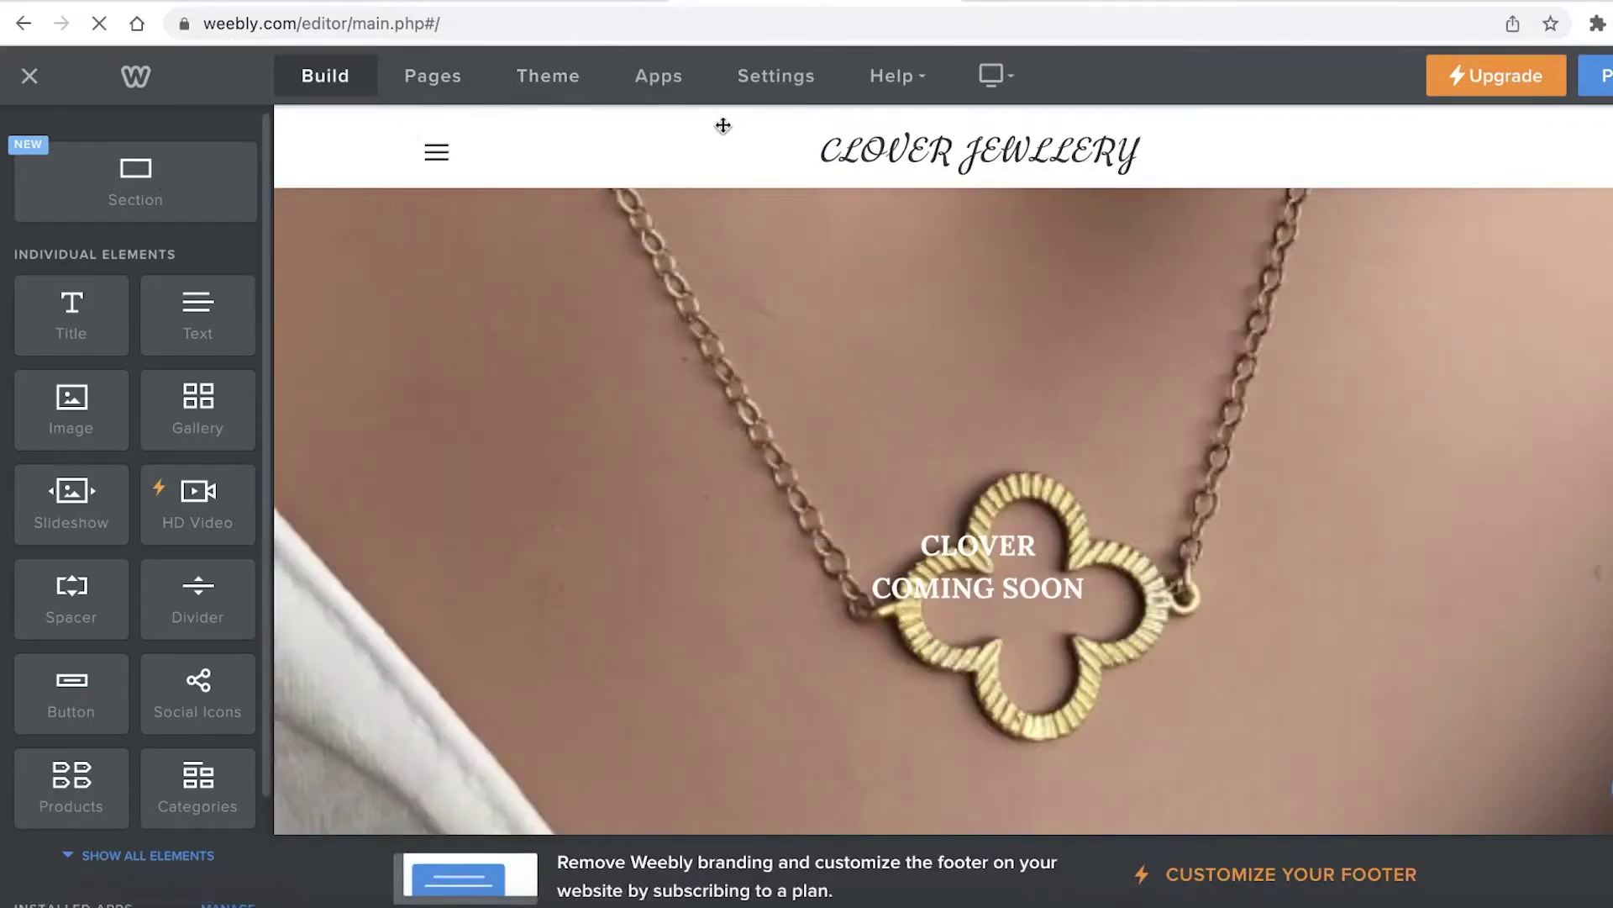
pyautogui.click(436, 152)
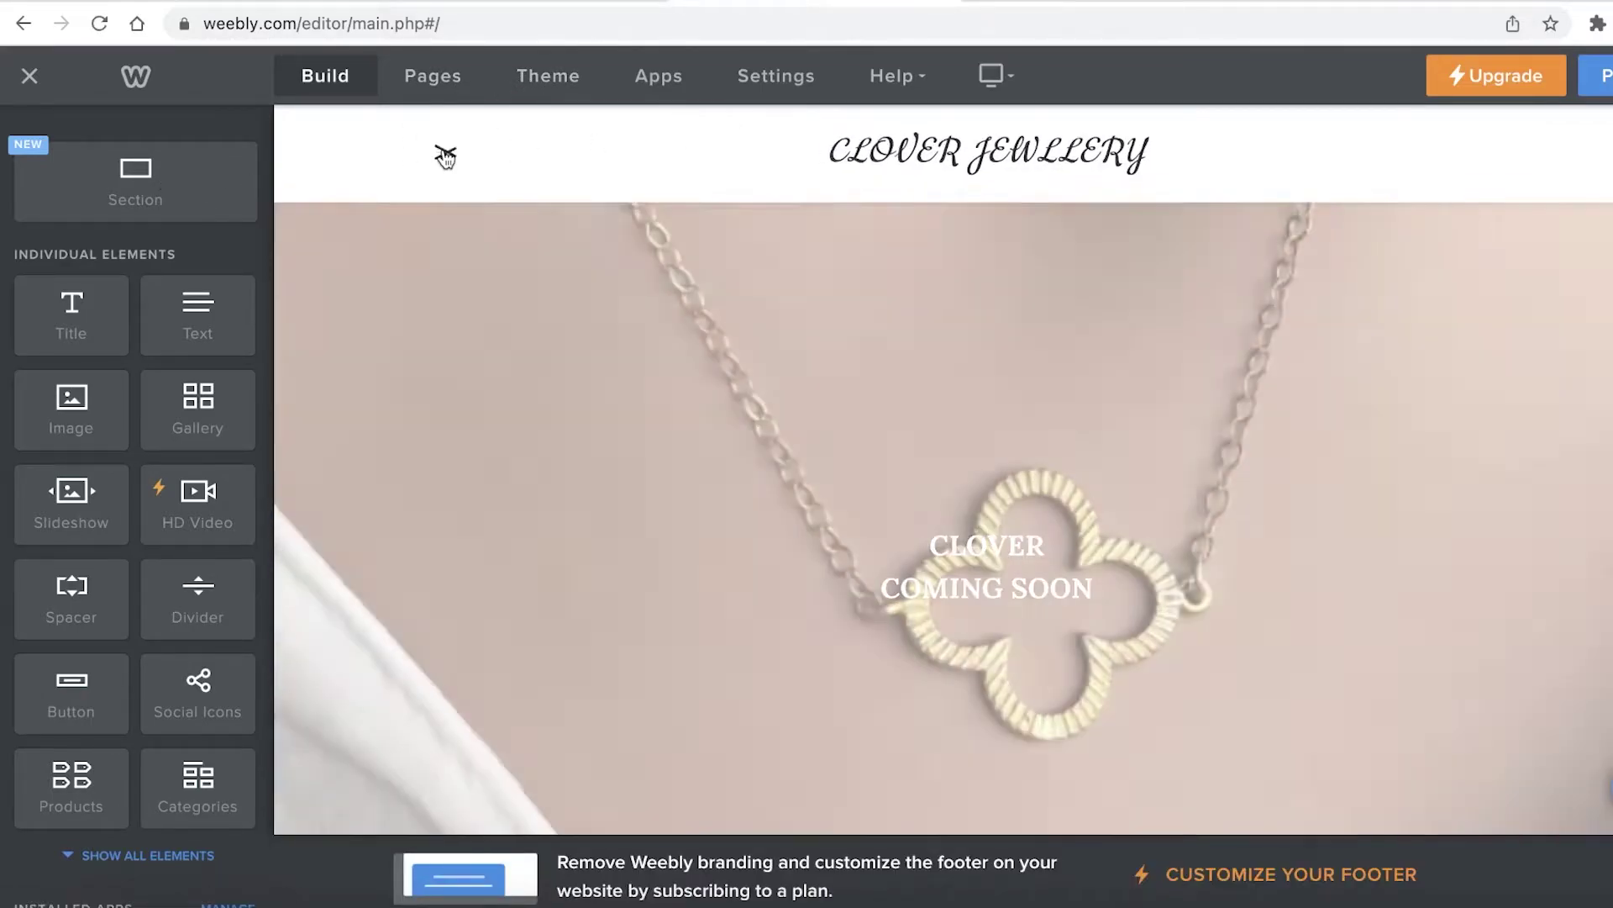
pyautogui.click(1074, 29)
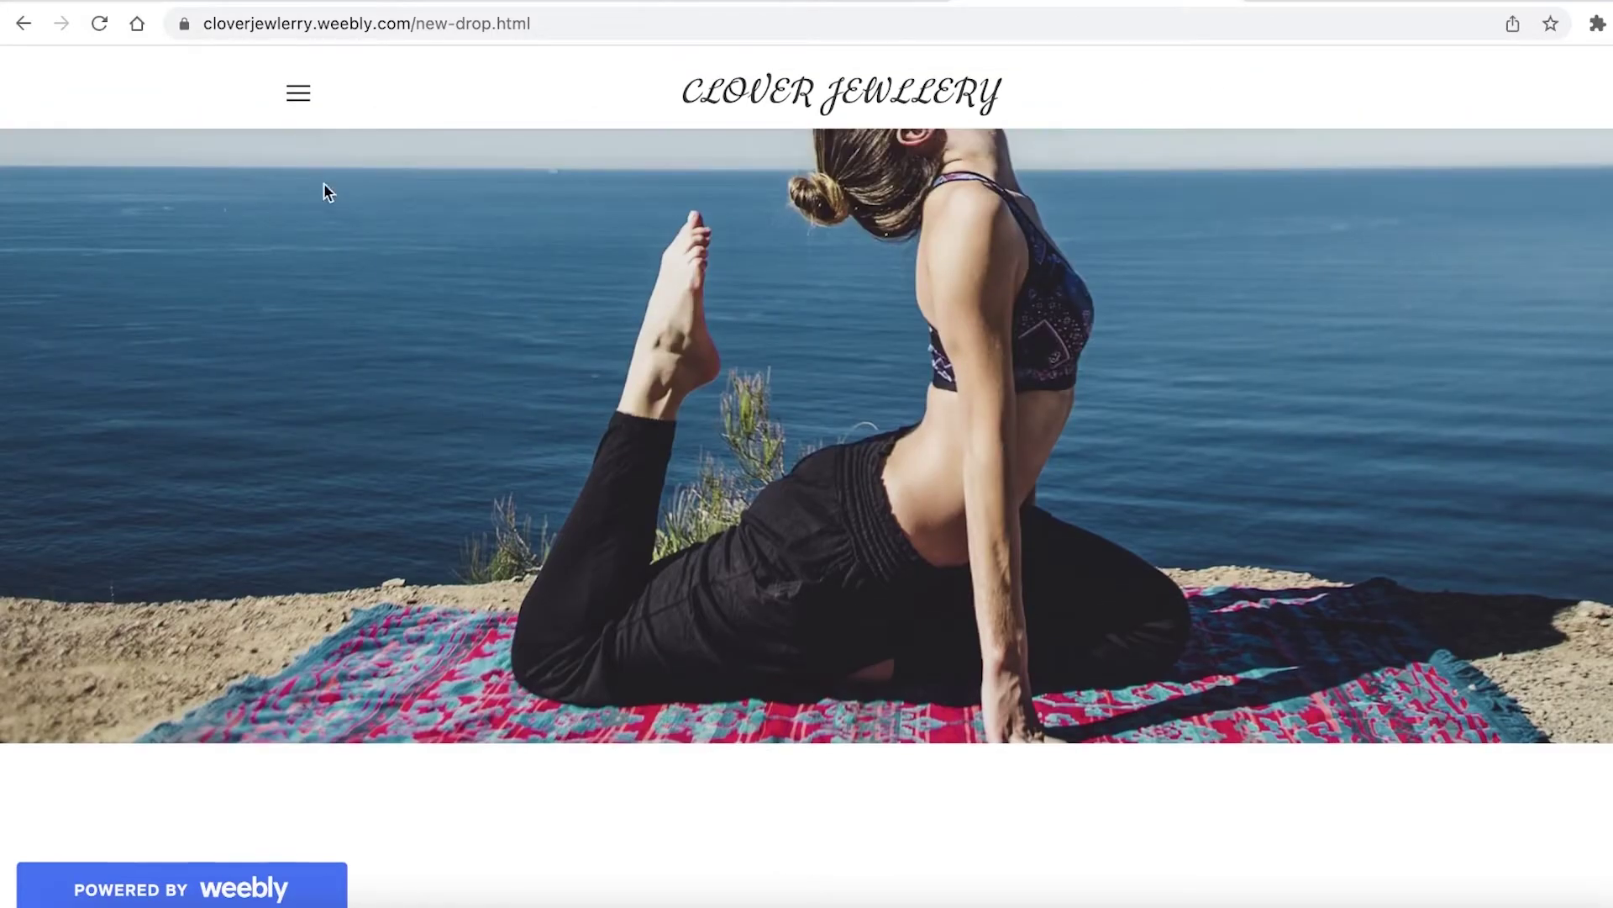
pyautogui.click(296, 94)
pyautogui.click(962, 172)
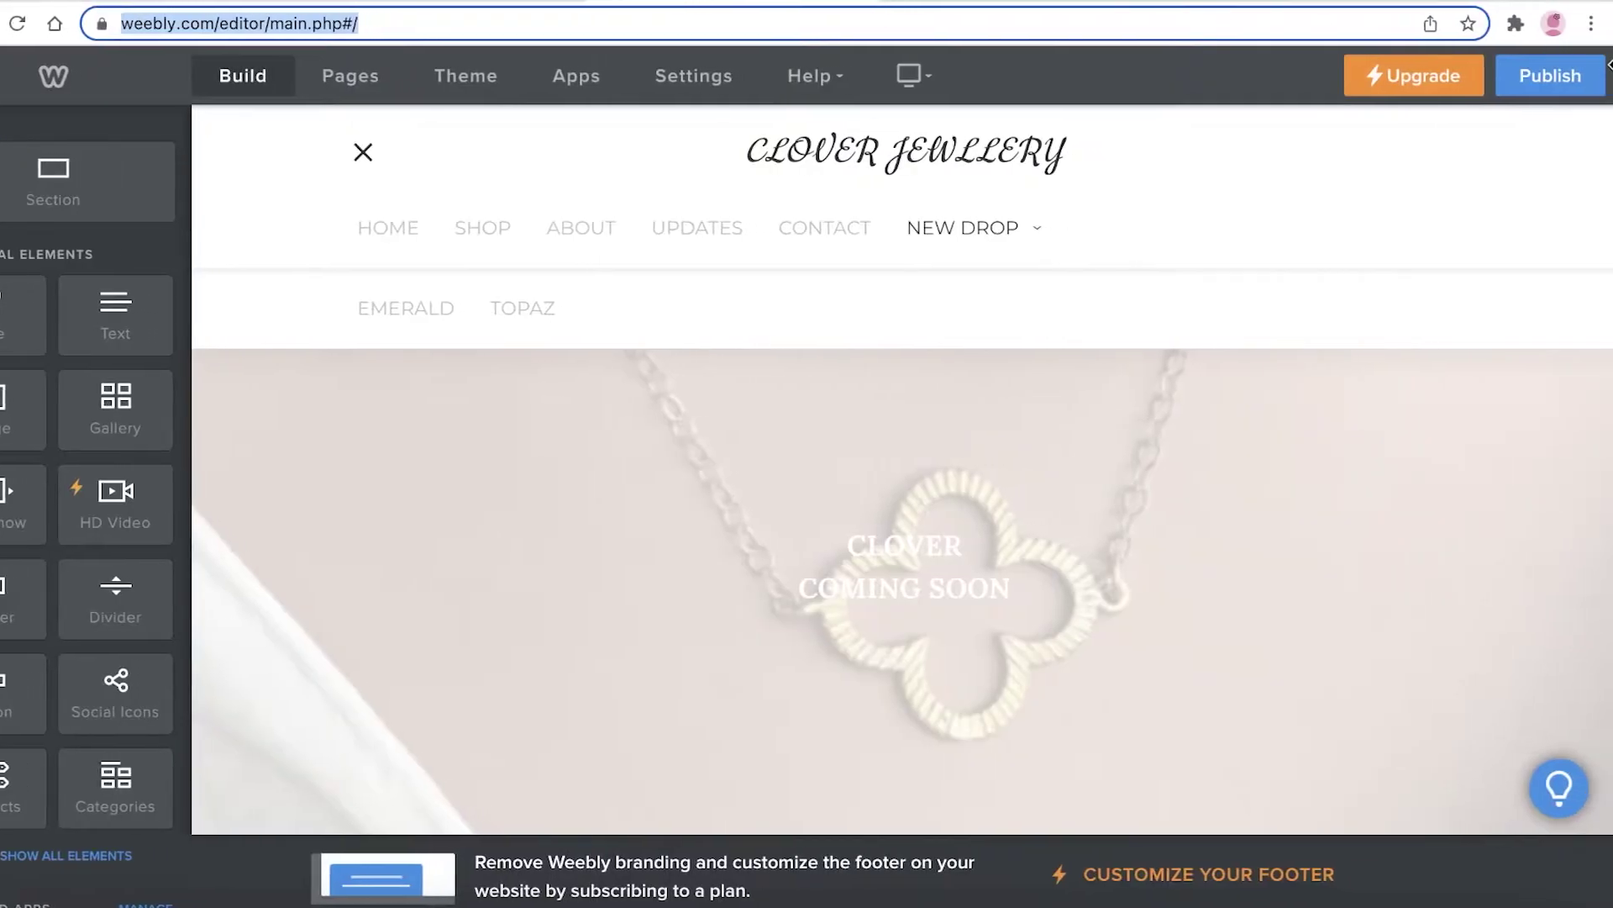
pyautogui.click(1584, 75)
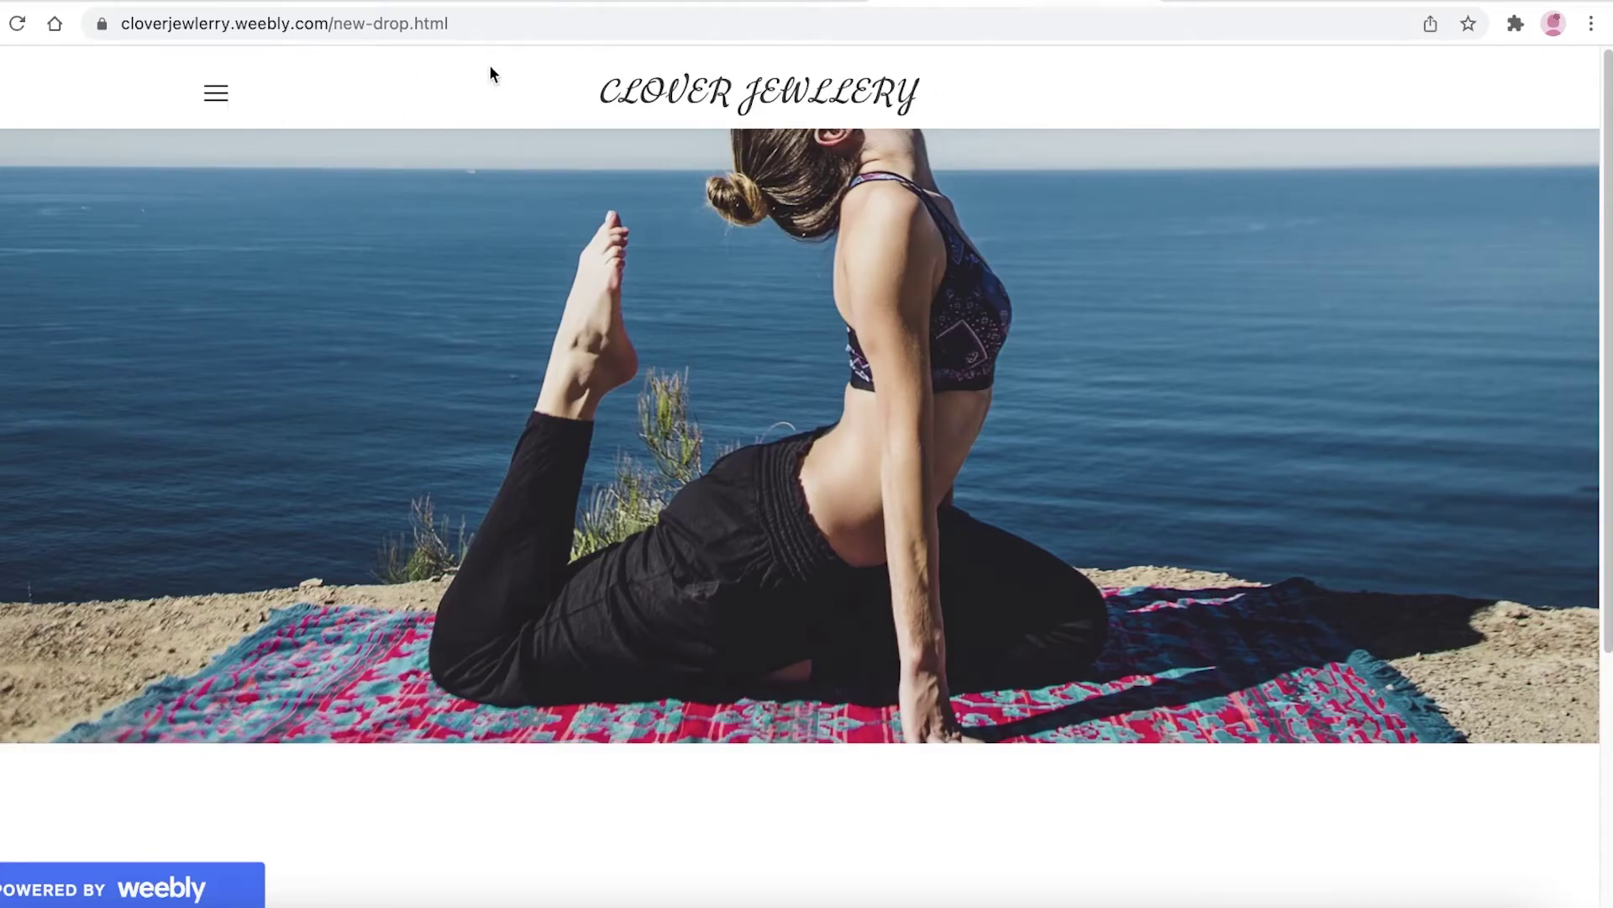
# - Open the EMERALD subpage on the live site and dismiss the Website Published notice
pyautogui.click(216, 94)
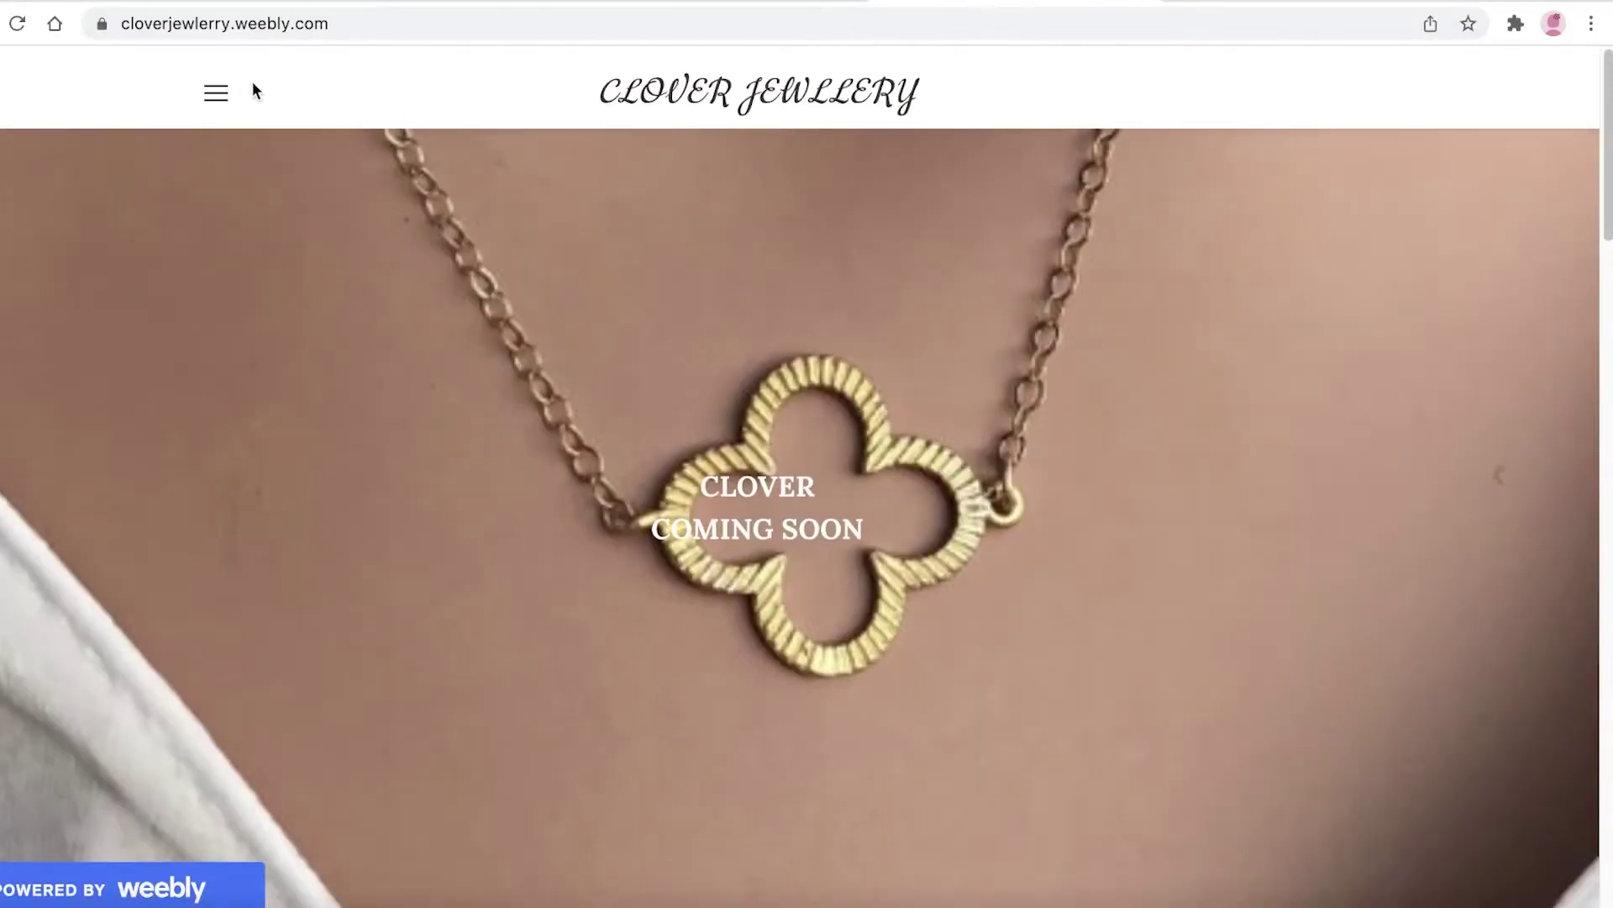
pyautogui.click(223, 89)
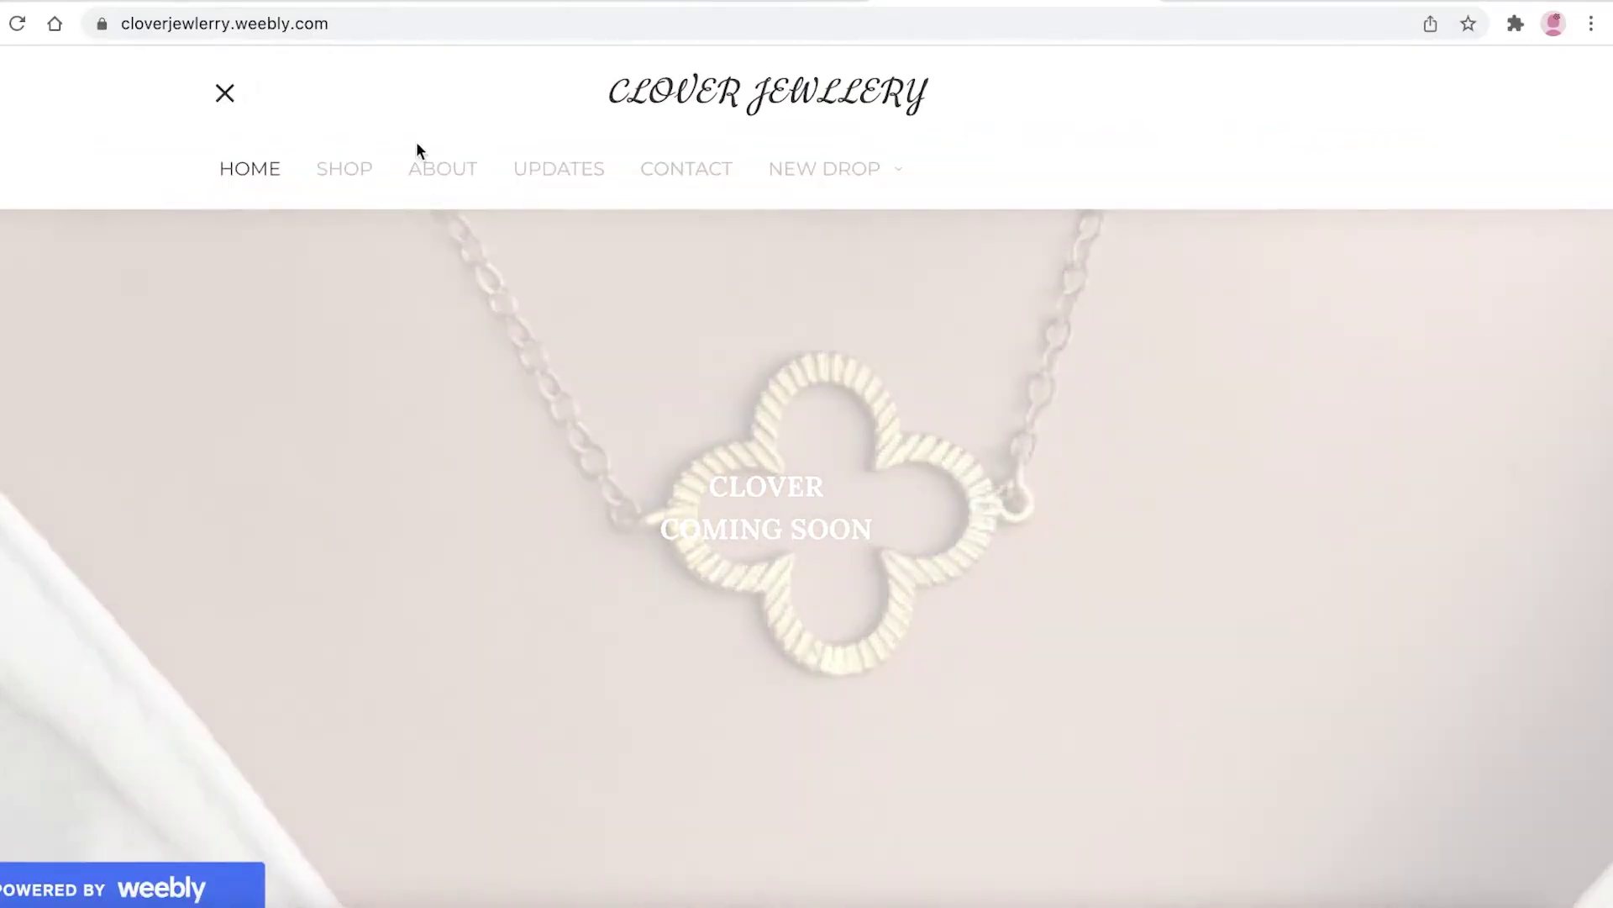
pyautogui.moveTo(844, 183)
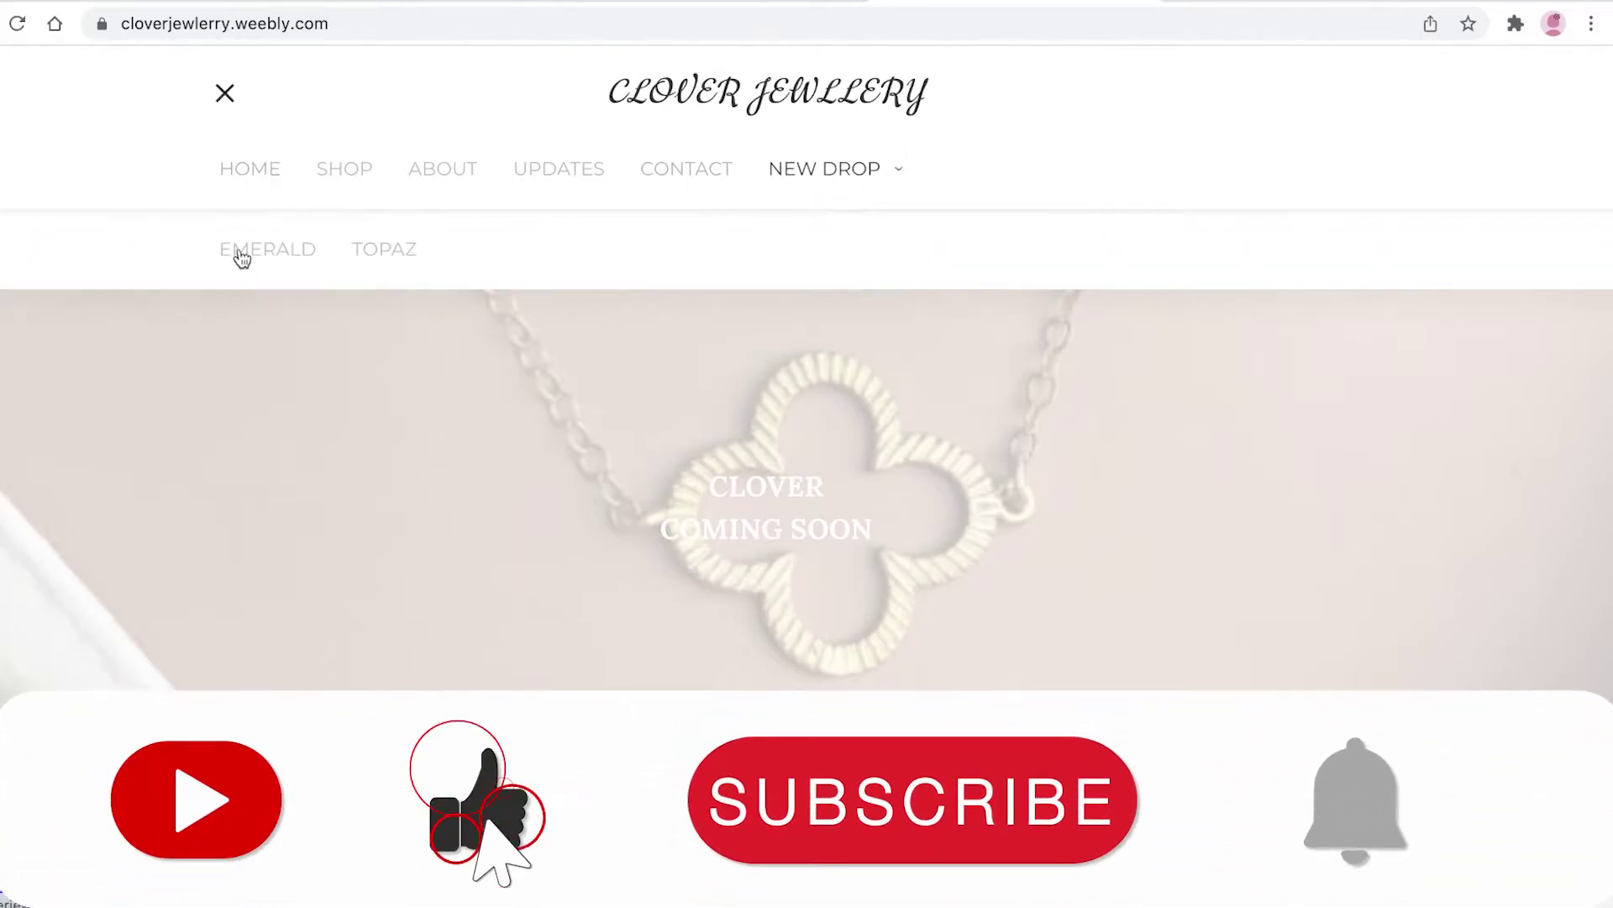
pyautogui.click(269, 261)
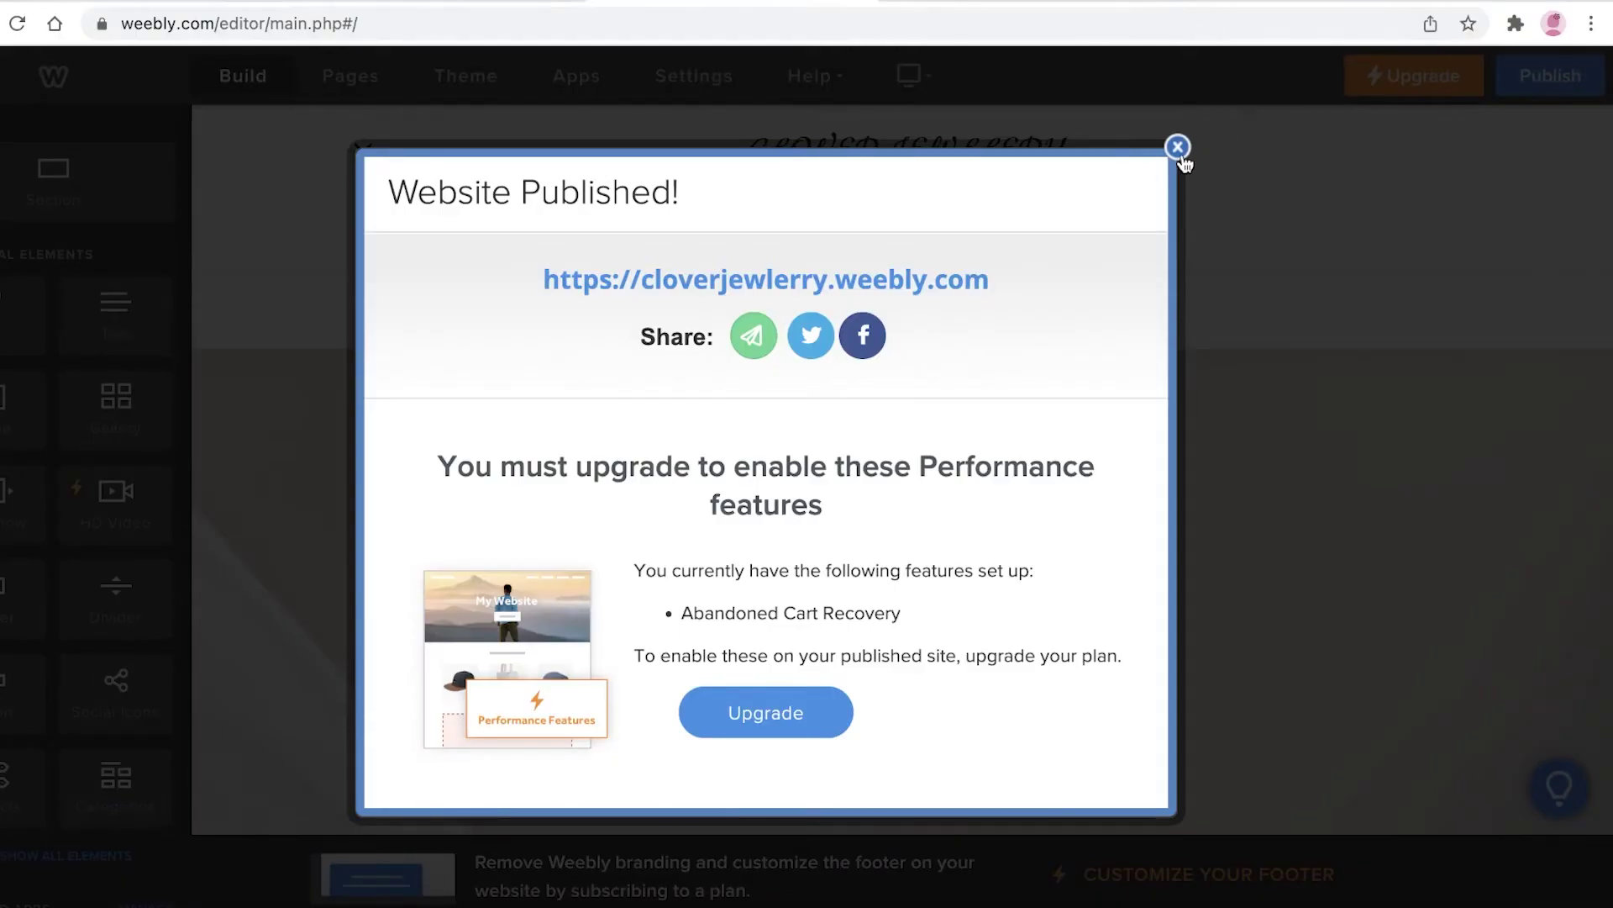
pyautogui.click(1178, 149)
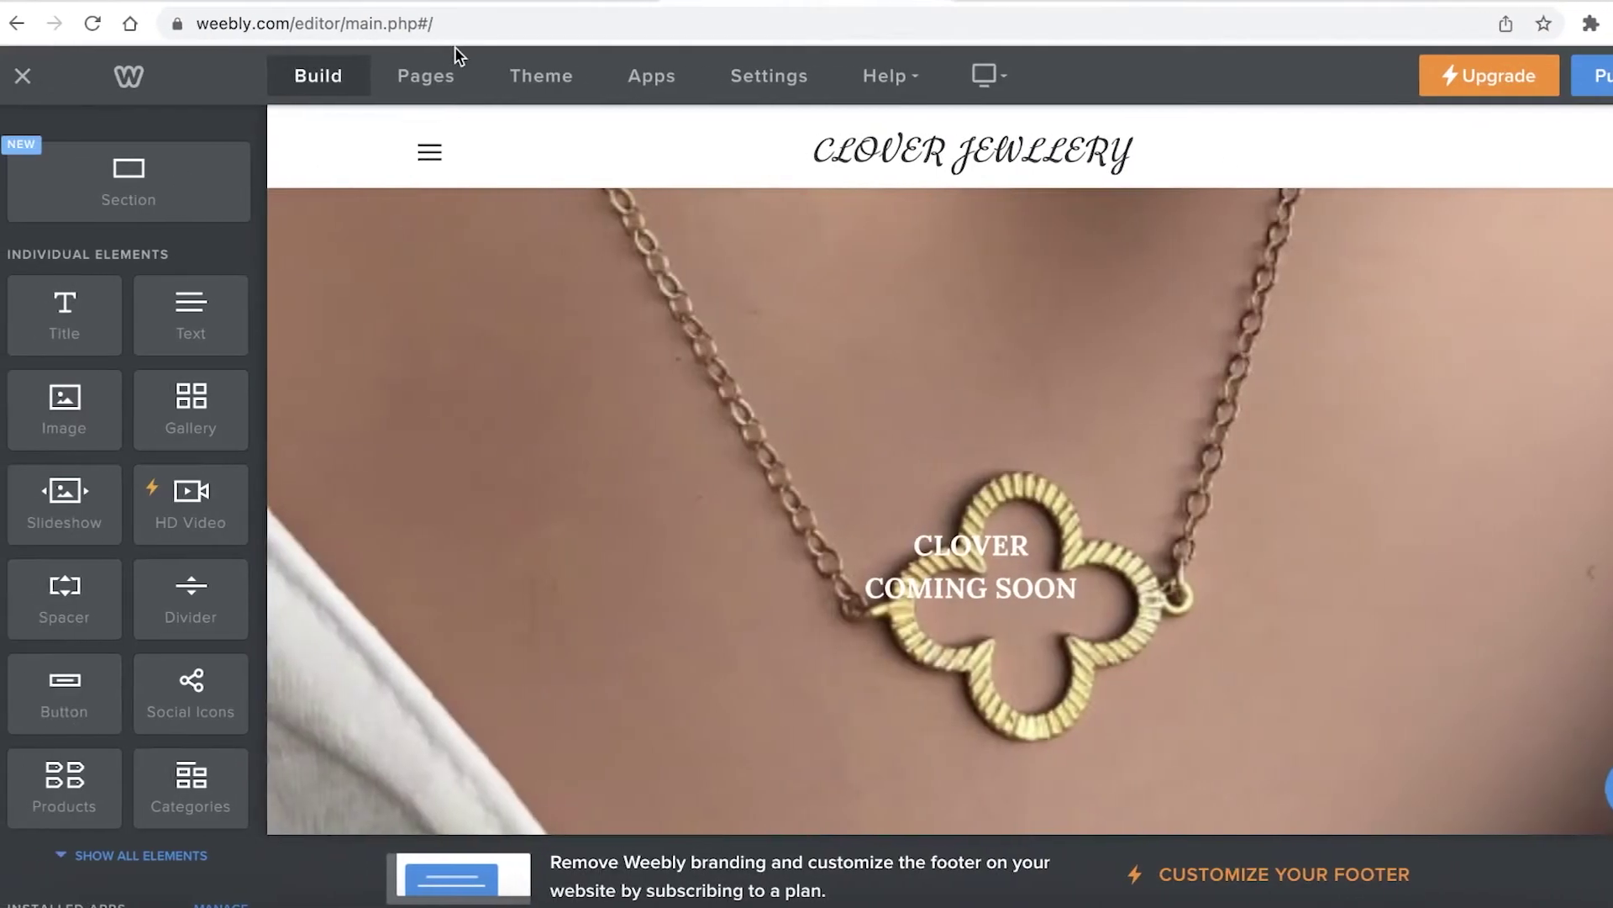
# - Open NEW DROP from the Pages list, then return to the Build elements
pyautogui.click(458, 74)
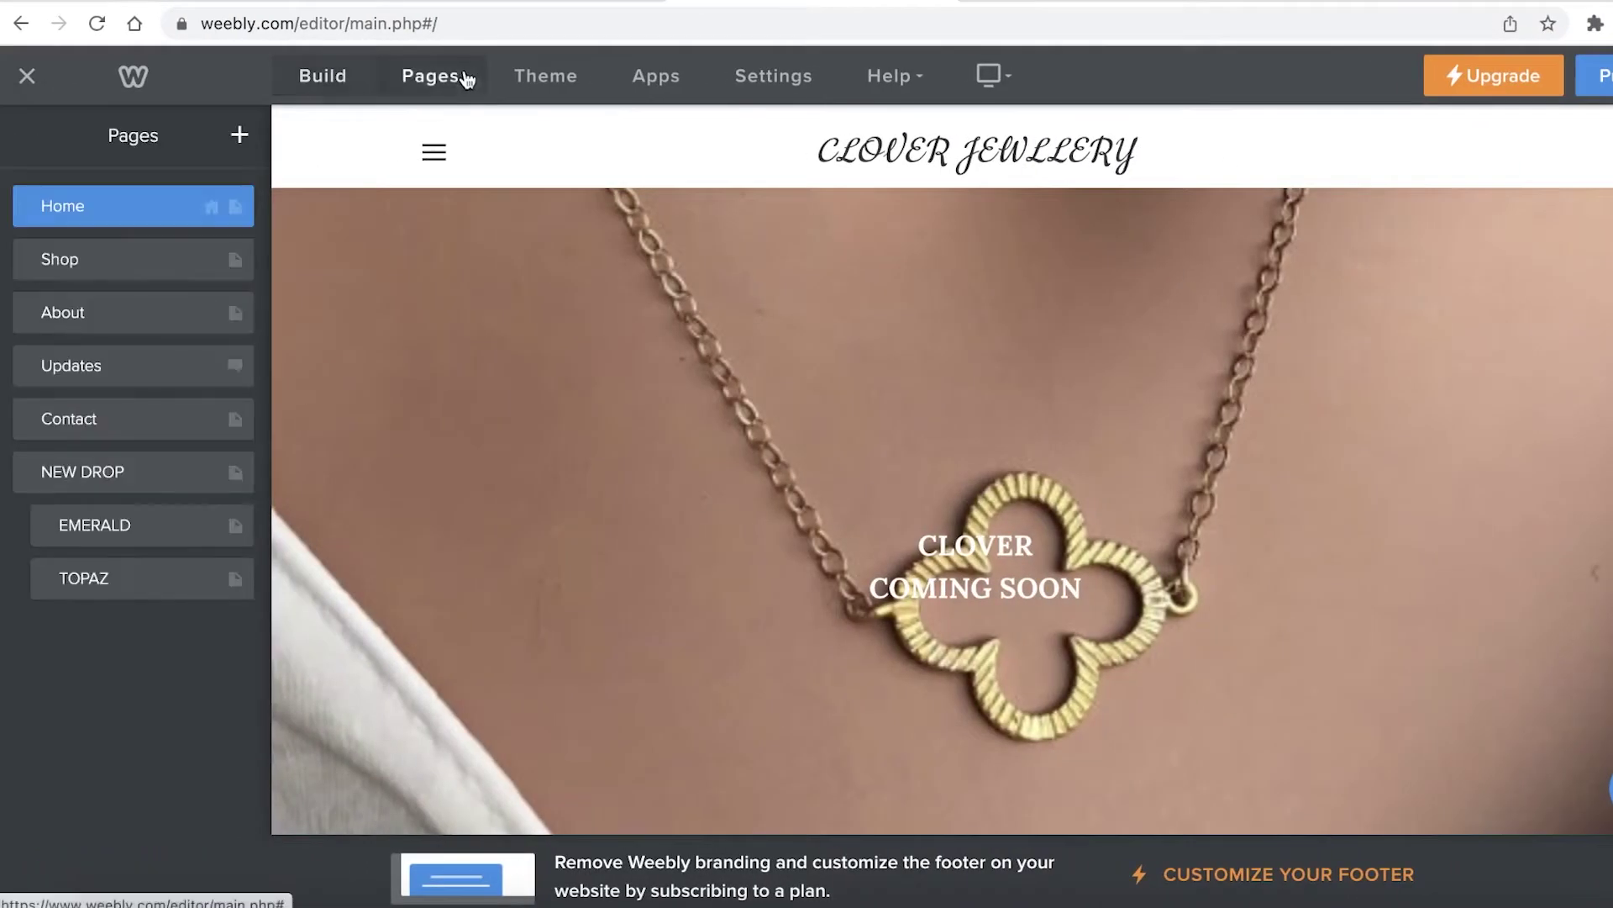
pyautogui.click(137, 466)
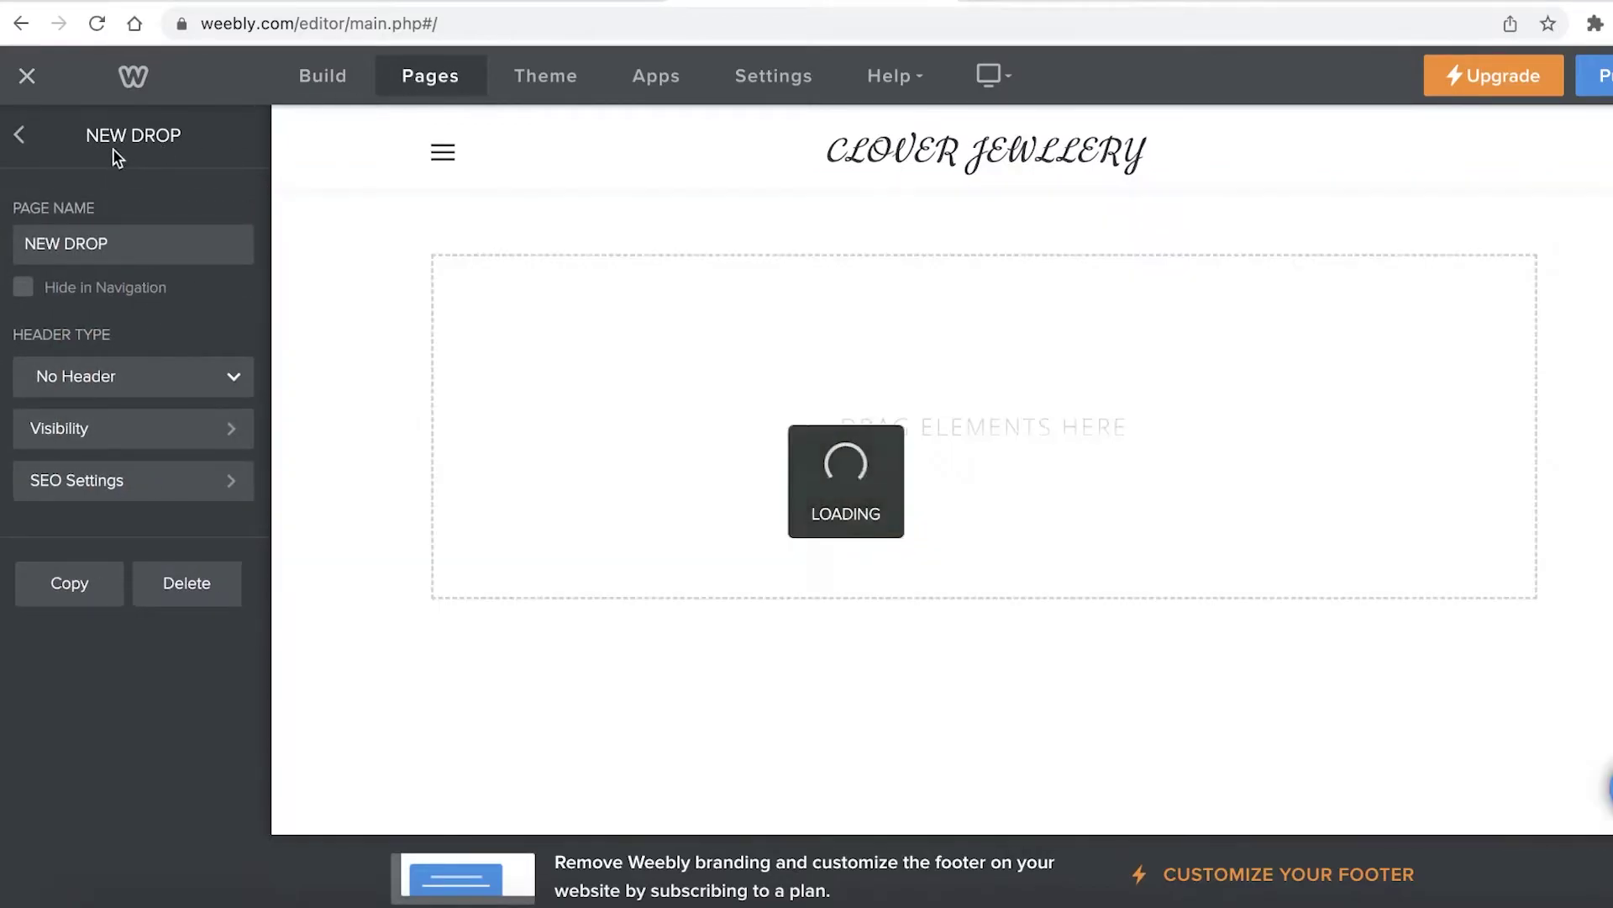
pyautogui.click(34, 136)
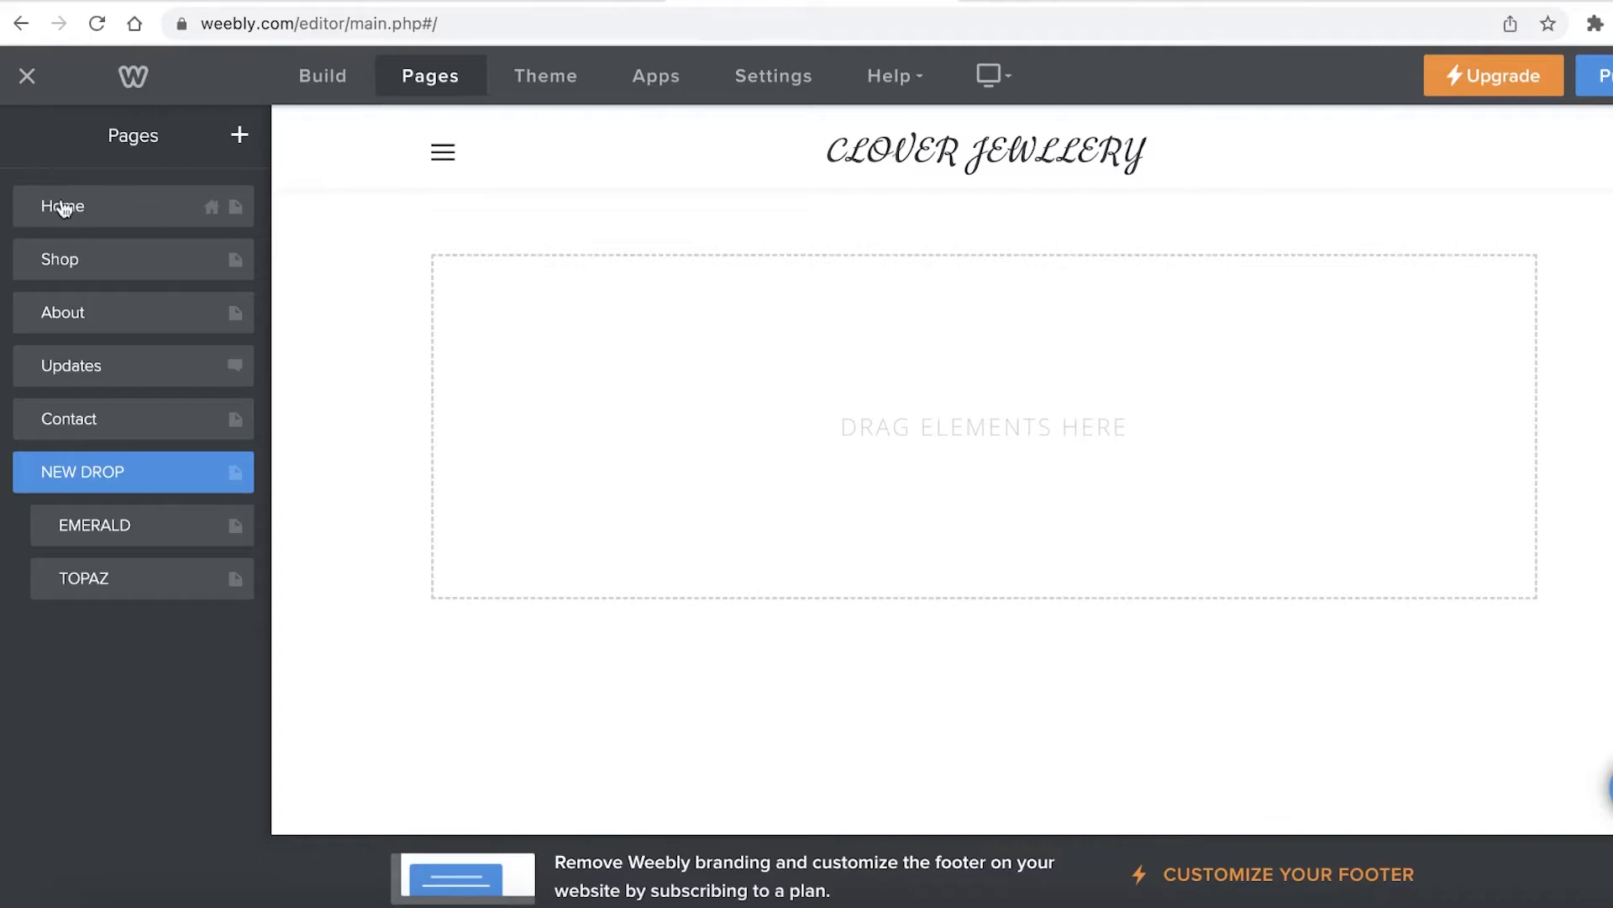
pyautogui.click(360, 78)
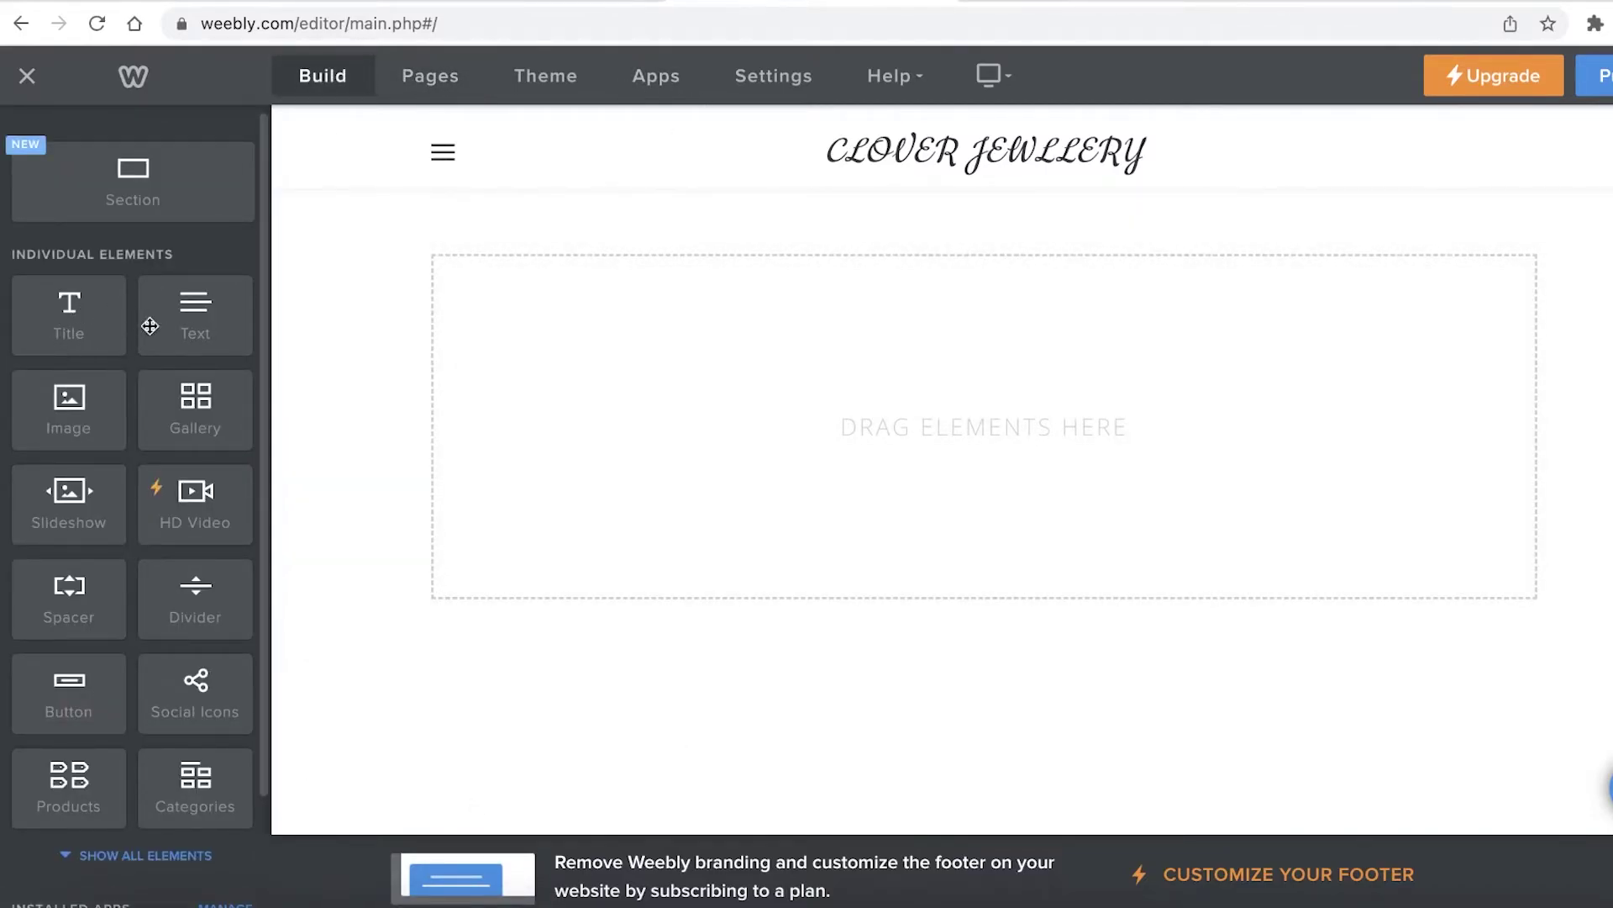
# - Add a gallery to NEW DROP and upload the yellow-tracksuit photo from Downloads
pyautogui.moveTo(195, 409); pyautogui.dragTo(864, 376)
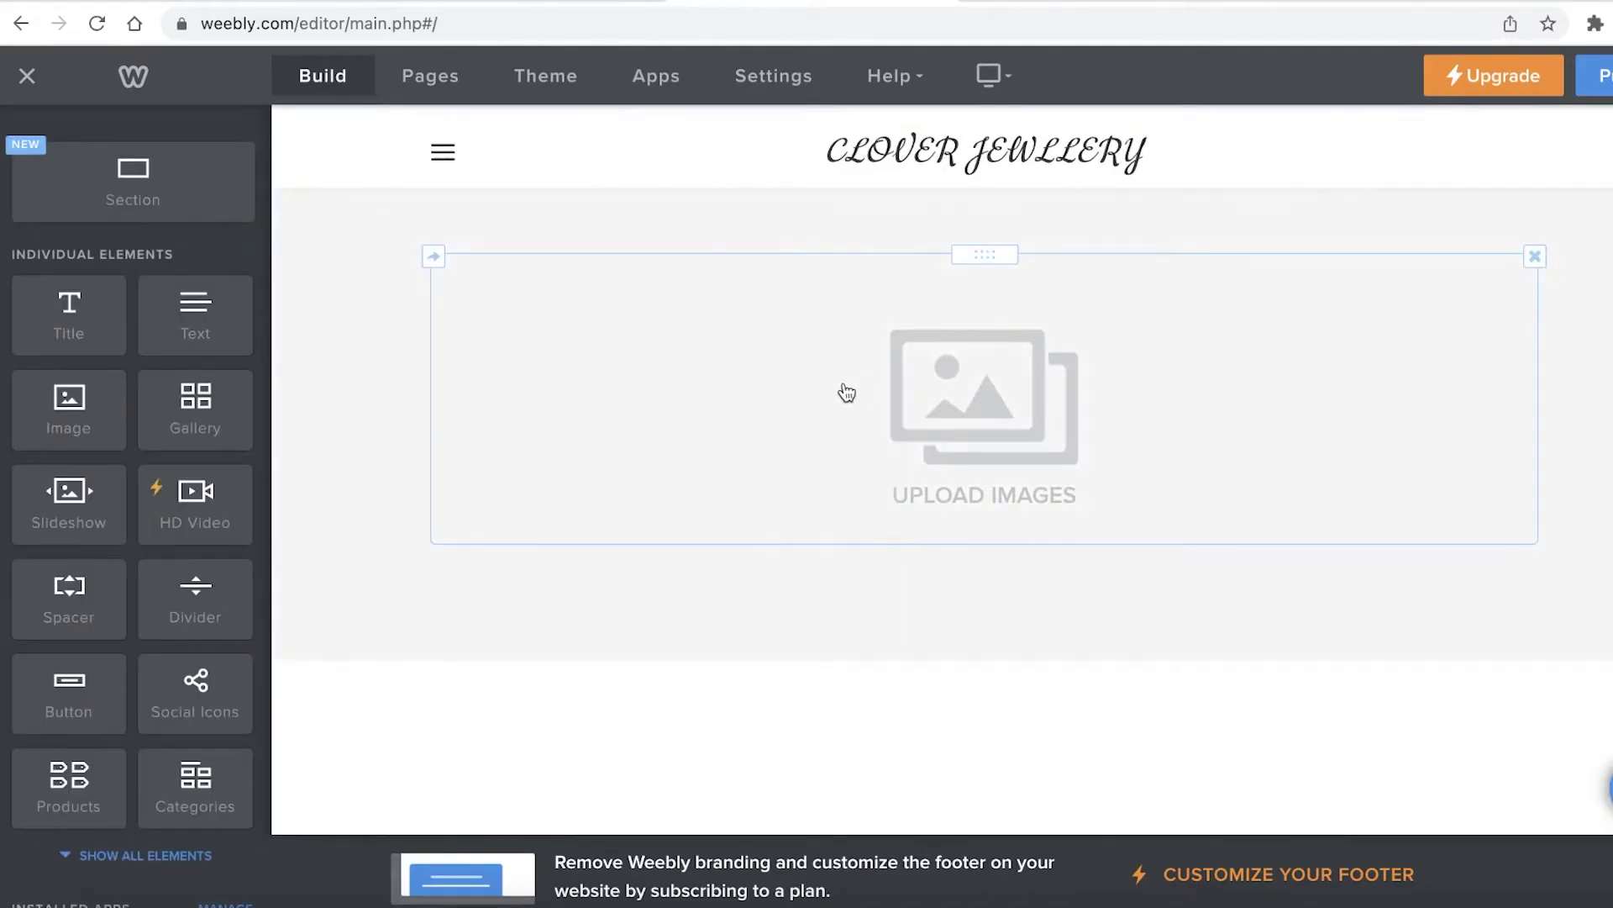
pyautogui.click(937, 399)
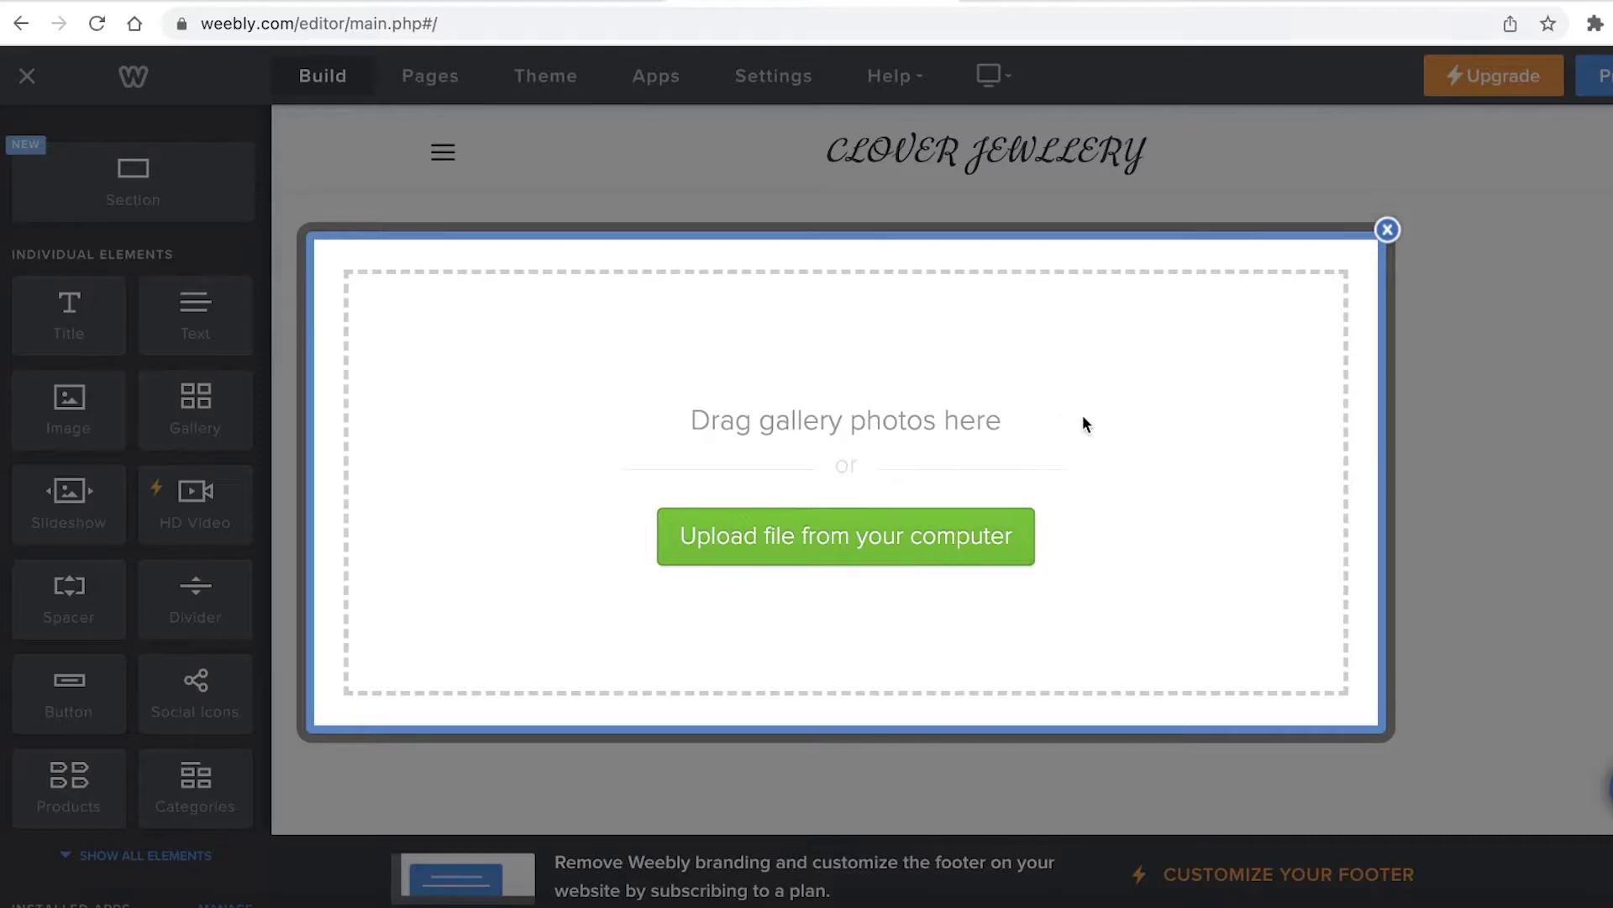
pyautogui.click(953, 540)
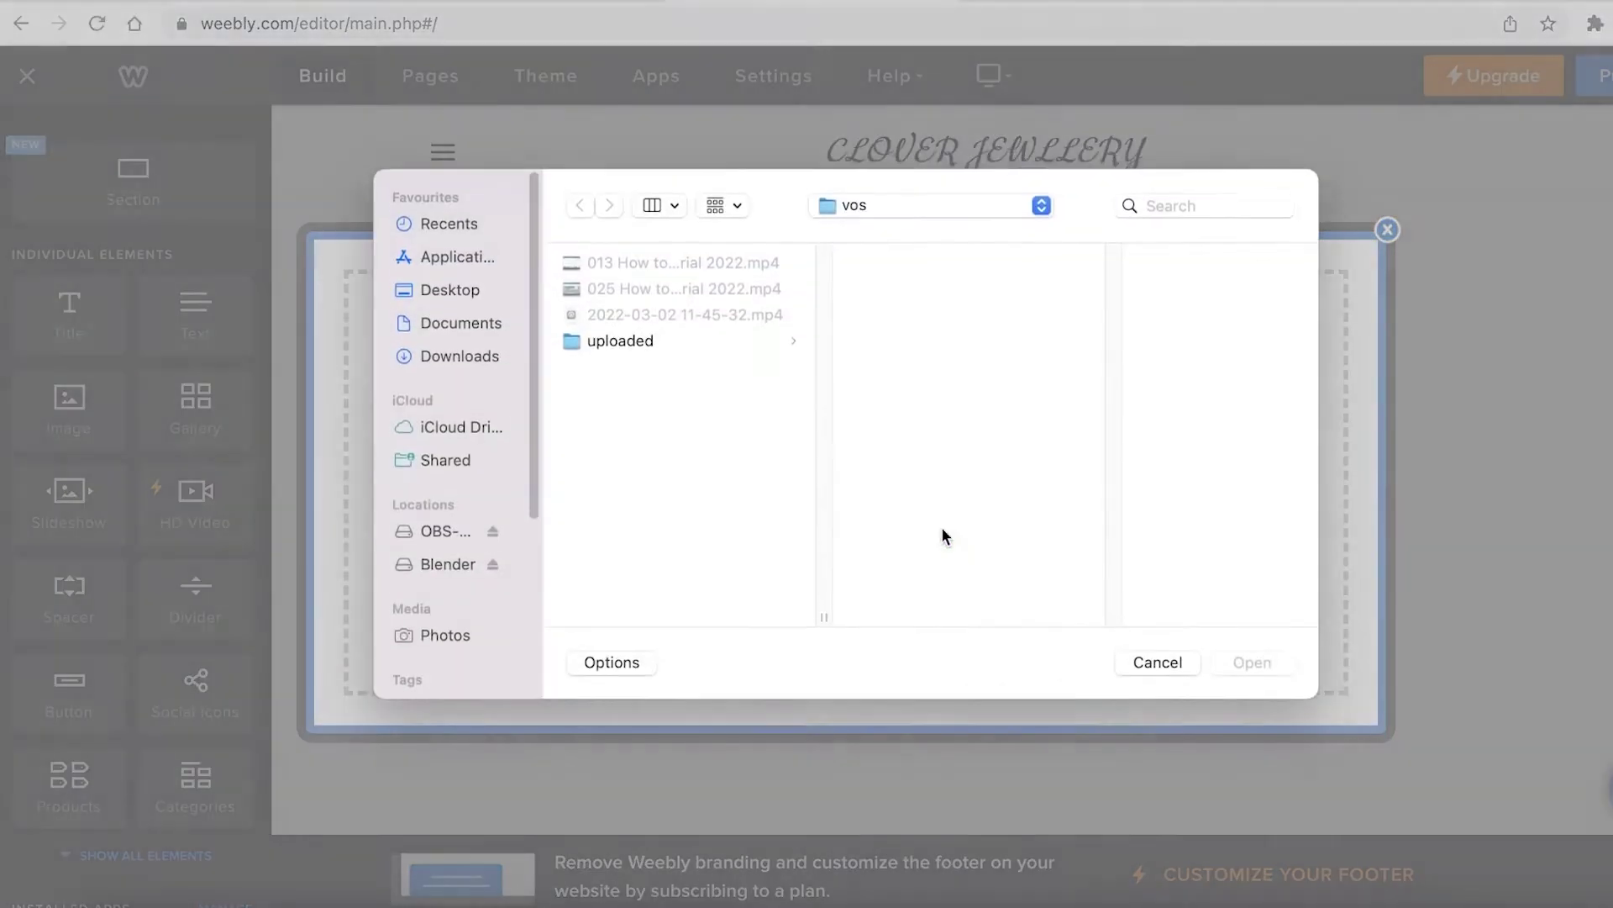
pyautogui.click(452, 330)
pyautogui.click(454, 356)
pyautogui.click(652, 292)
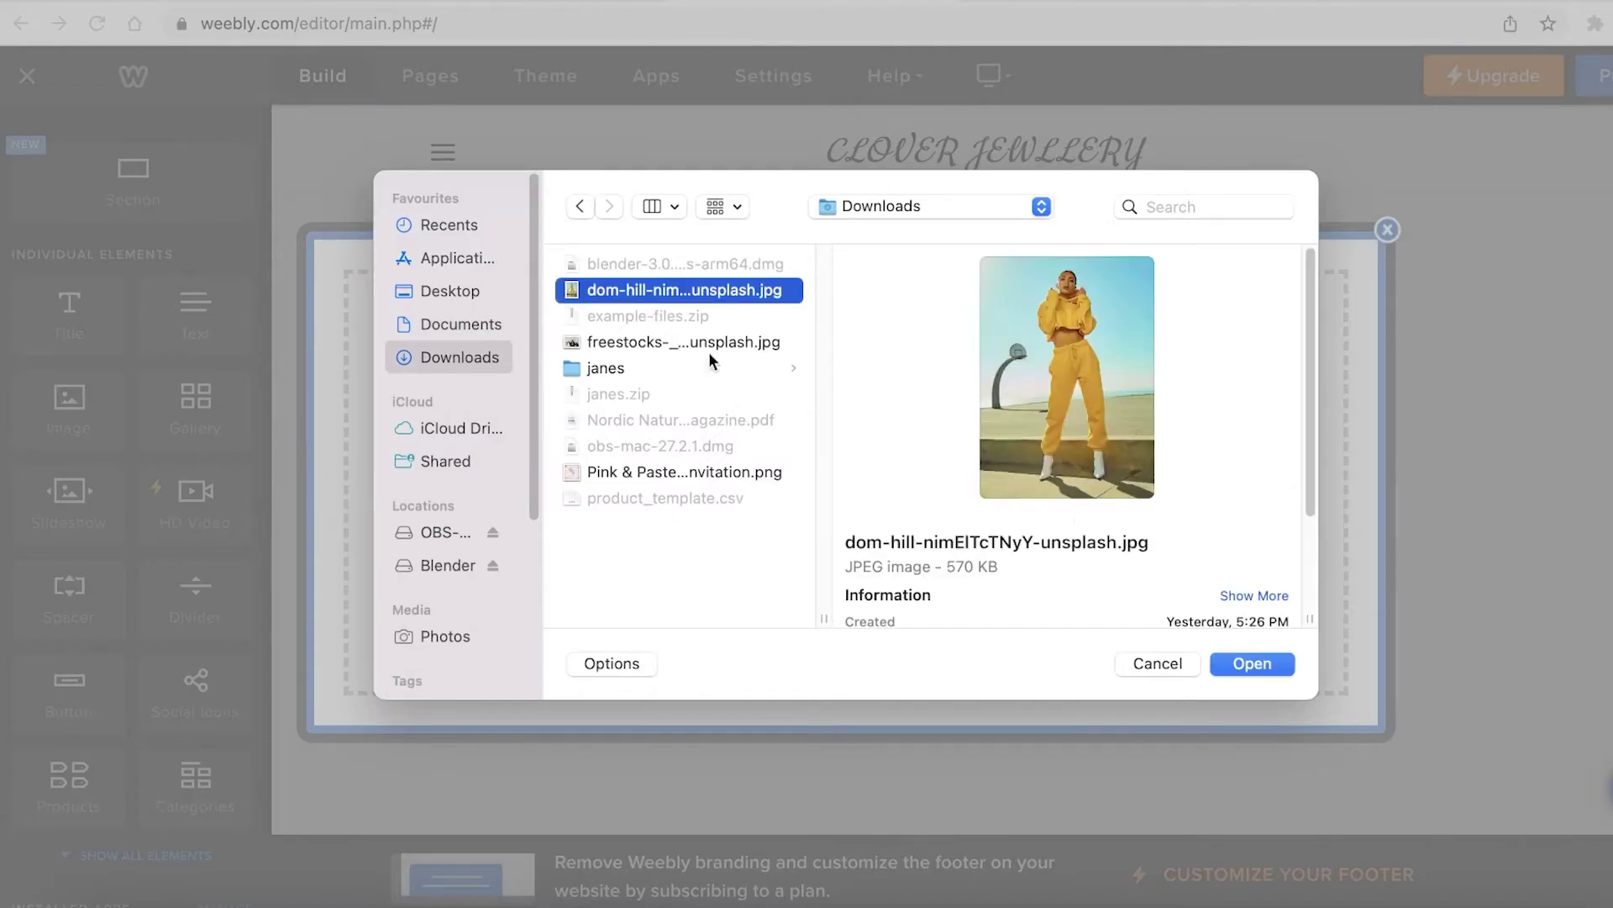
pyautogui.click(1252, 663)
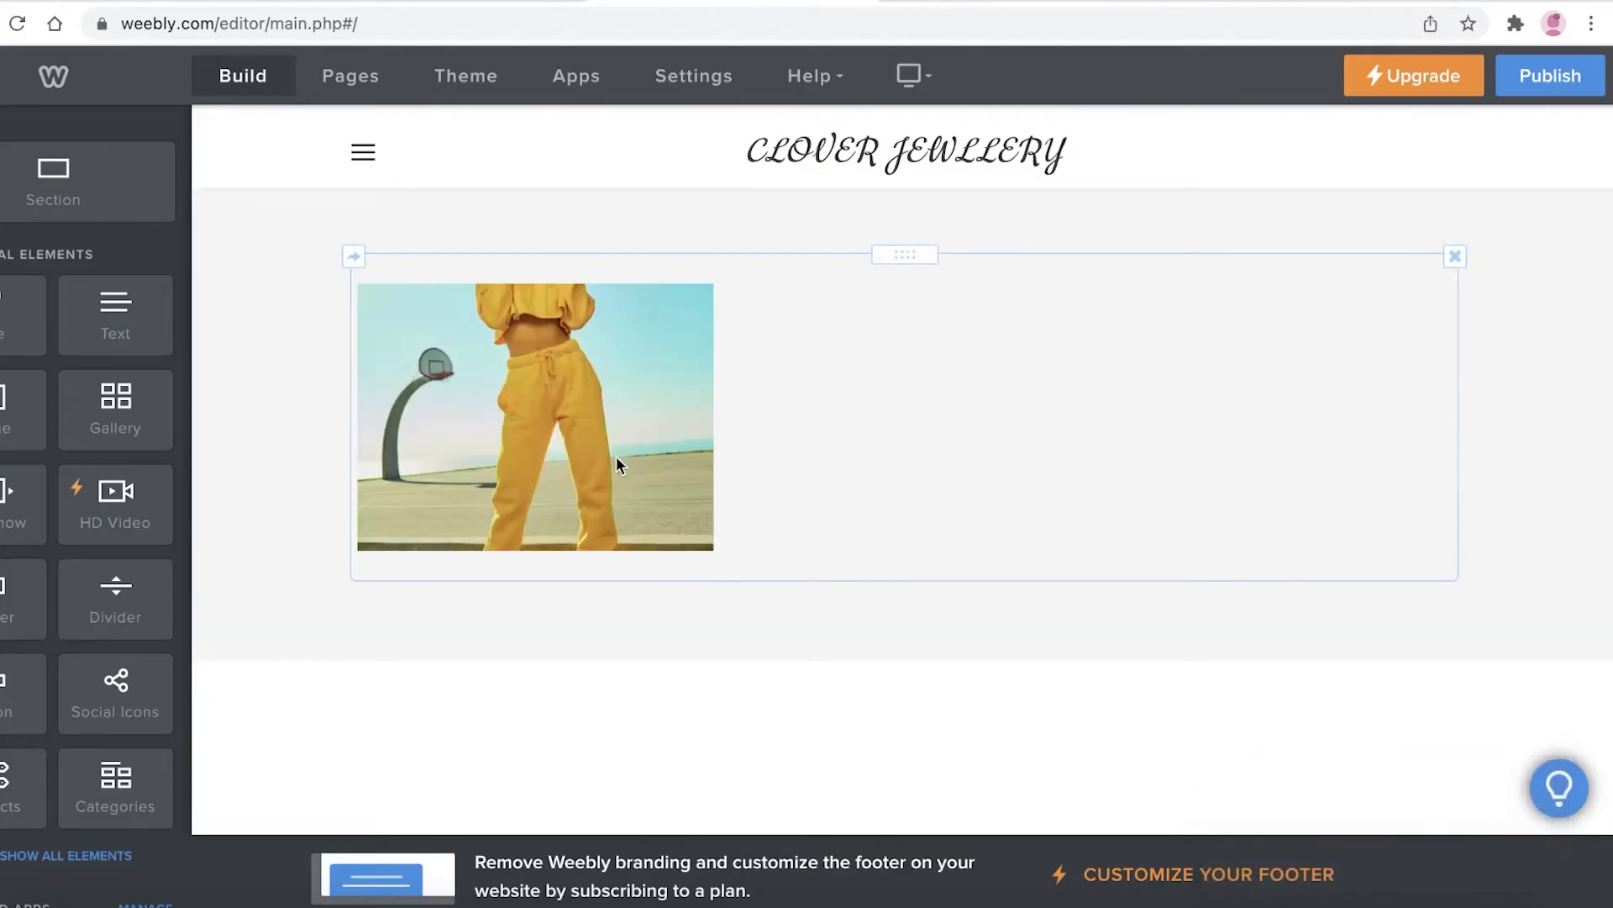
# - Select the uploaded photo in the gallery and open its context menu
pyautogui.click(547, 364)
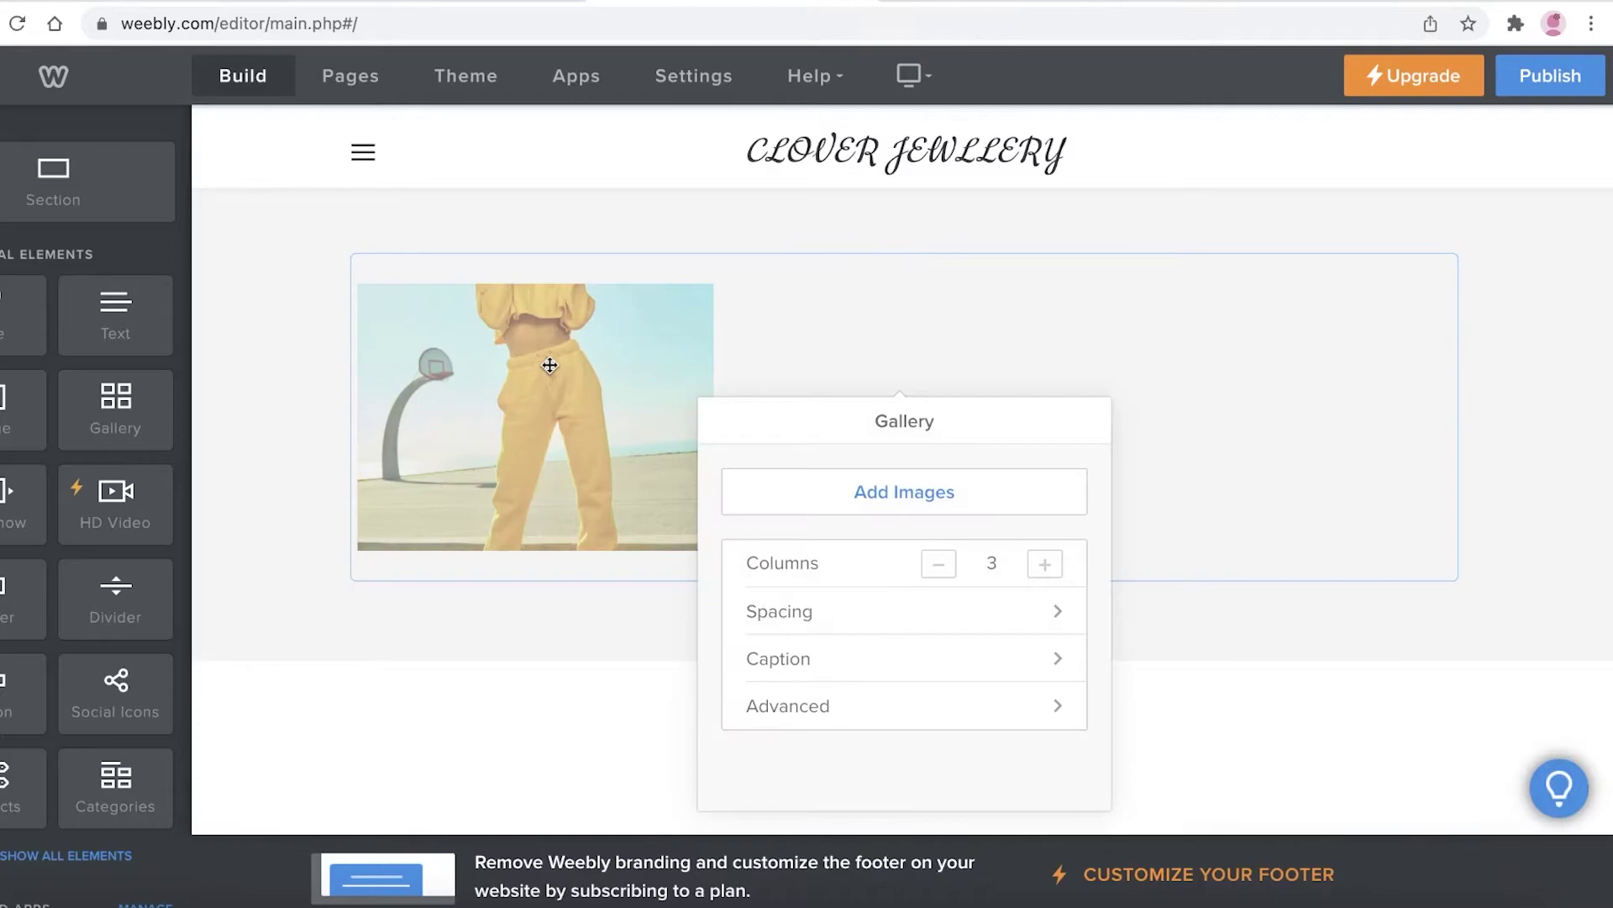
pyautogui.click(625, 306)
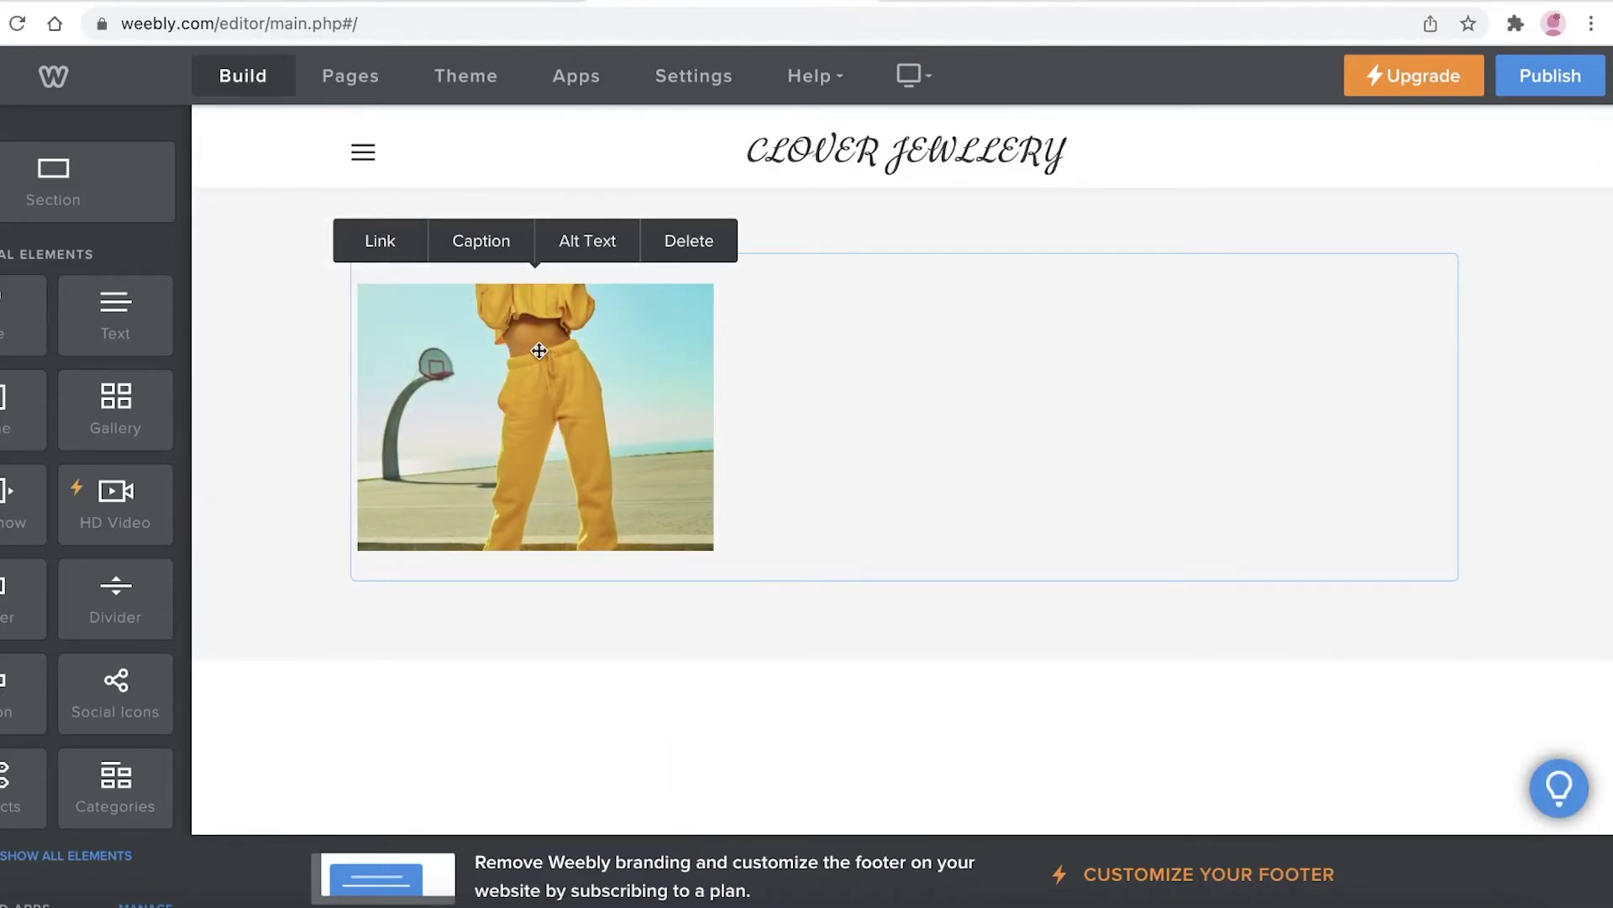
pyautogui.rightClick(539, 351)
# - Centre the image and add a Simple Slideshow with the shopping-bags photo beside the gallery
pyautogui.click(540, 361)
pyautogui.moveTo(540, 360); pyautogui.dragTo(601, 320)
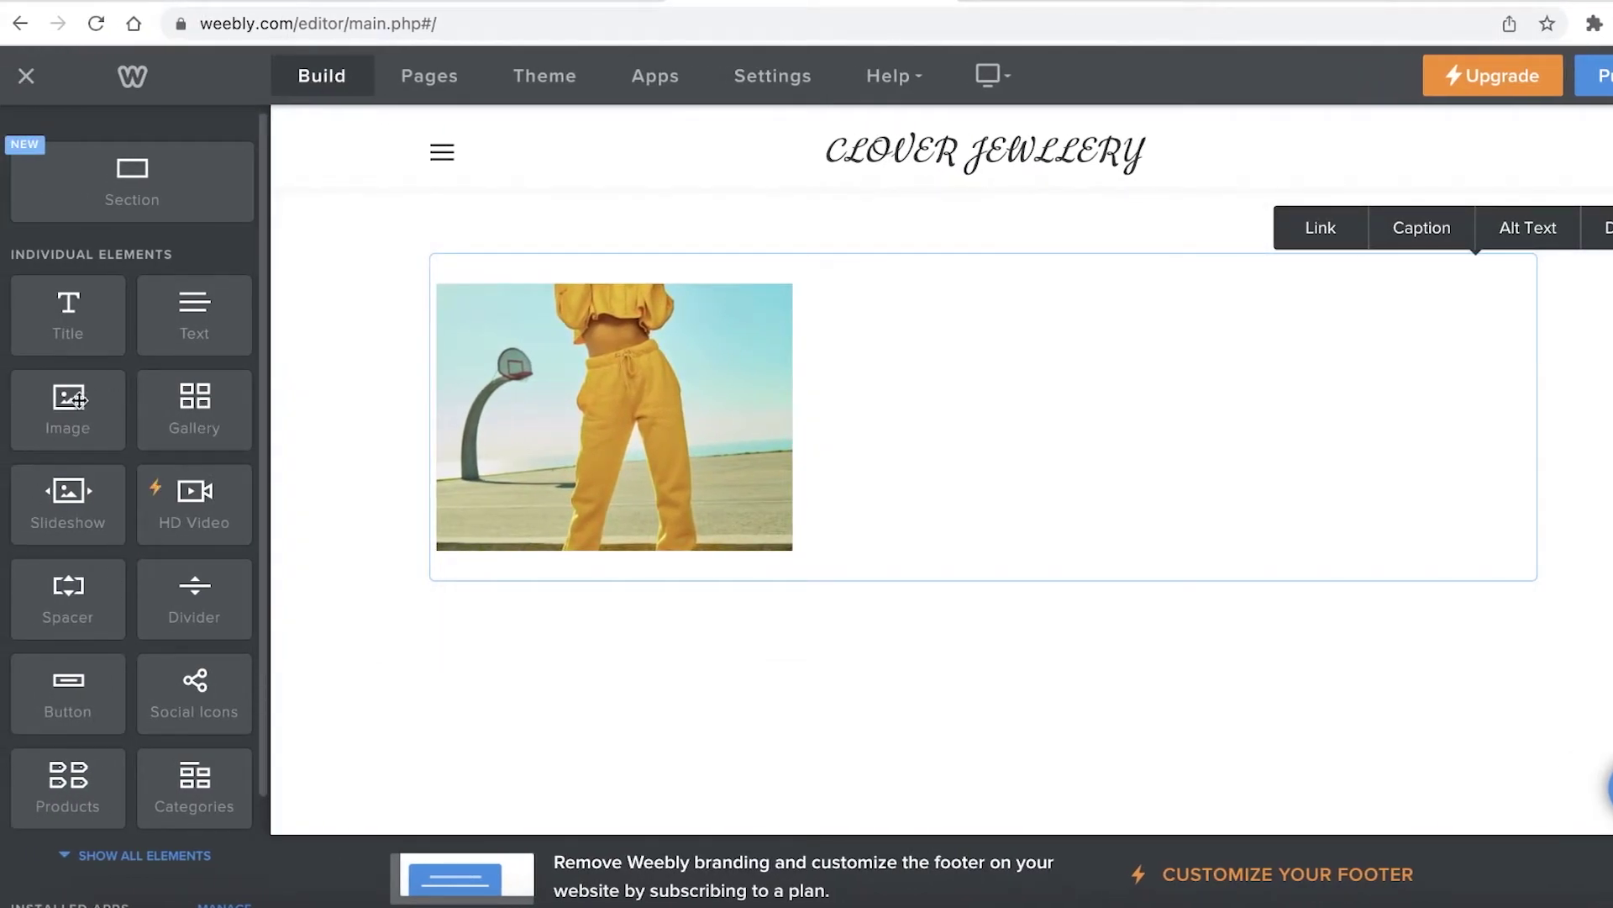
pyautogui.moveTo(67, 504); pyautogui.dragTo(815, 386)
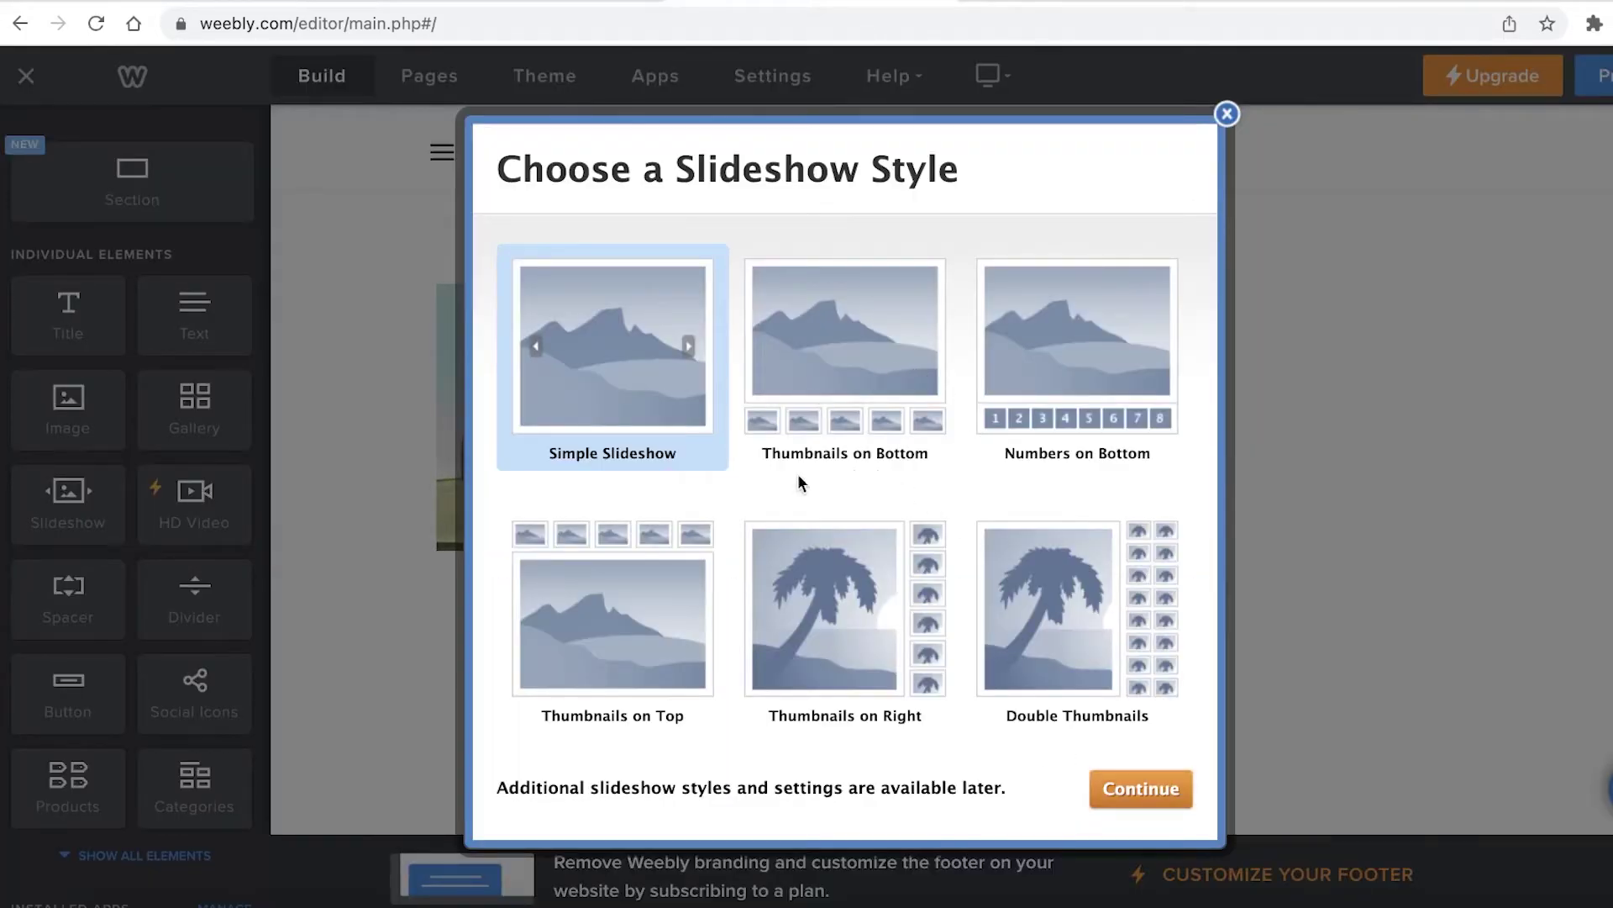
pyautogui.click(1142, 798)
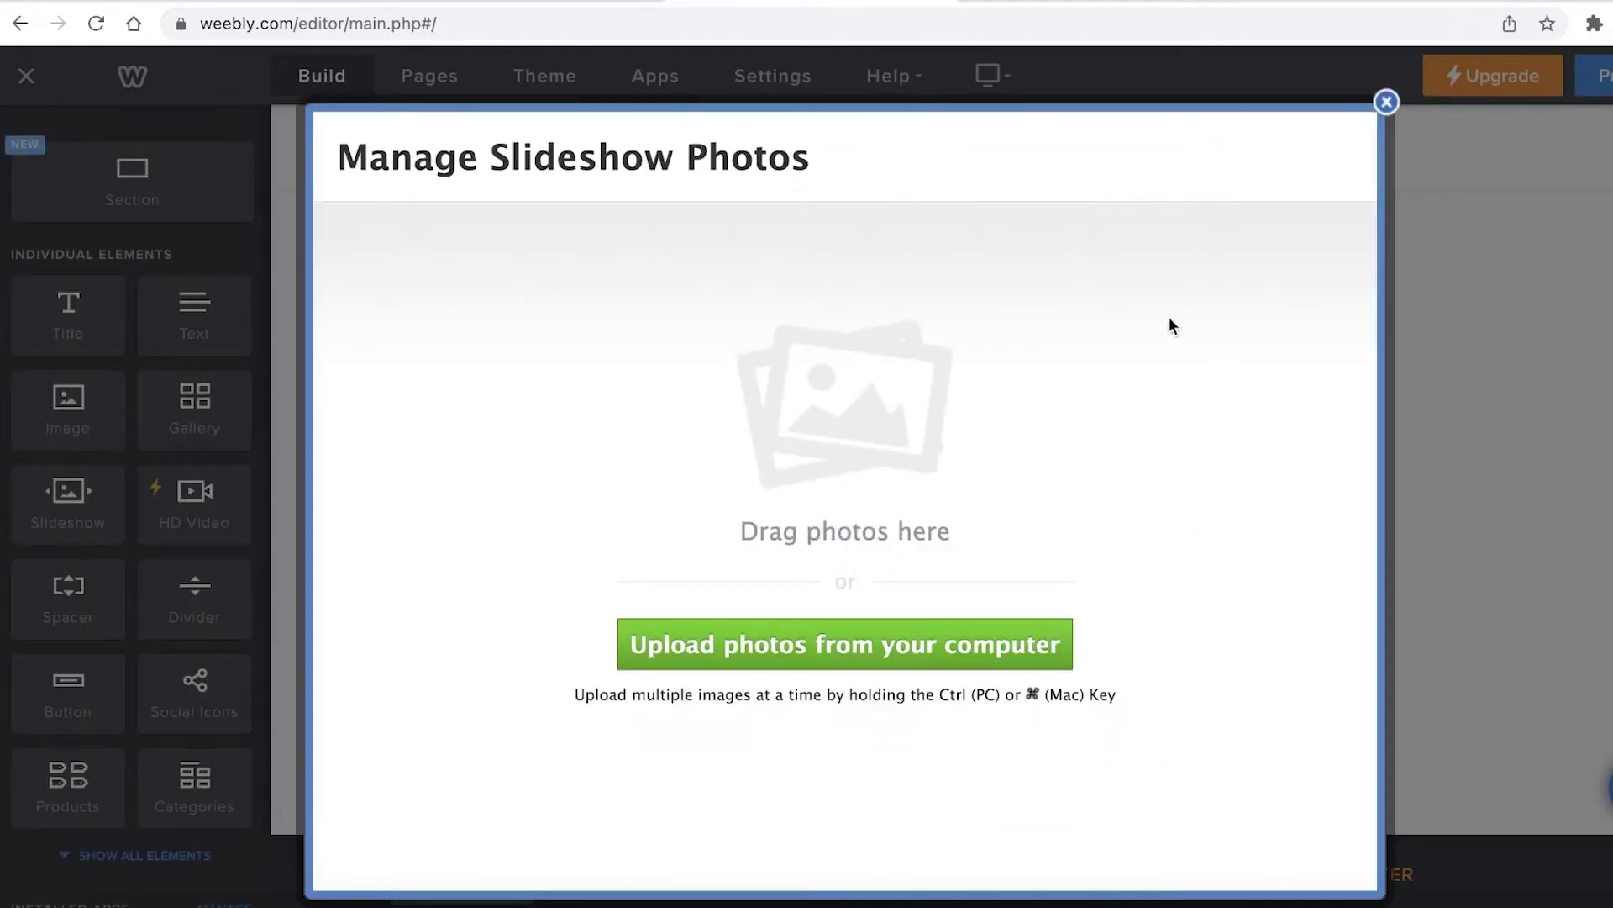
pyautogui.click(829, 636)
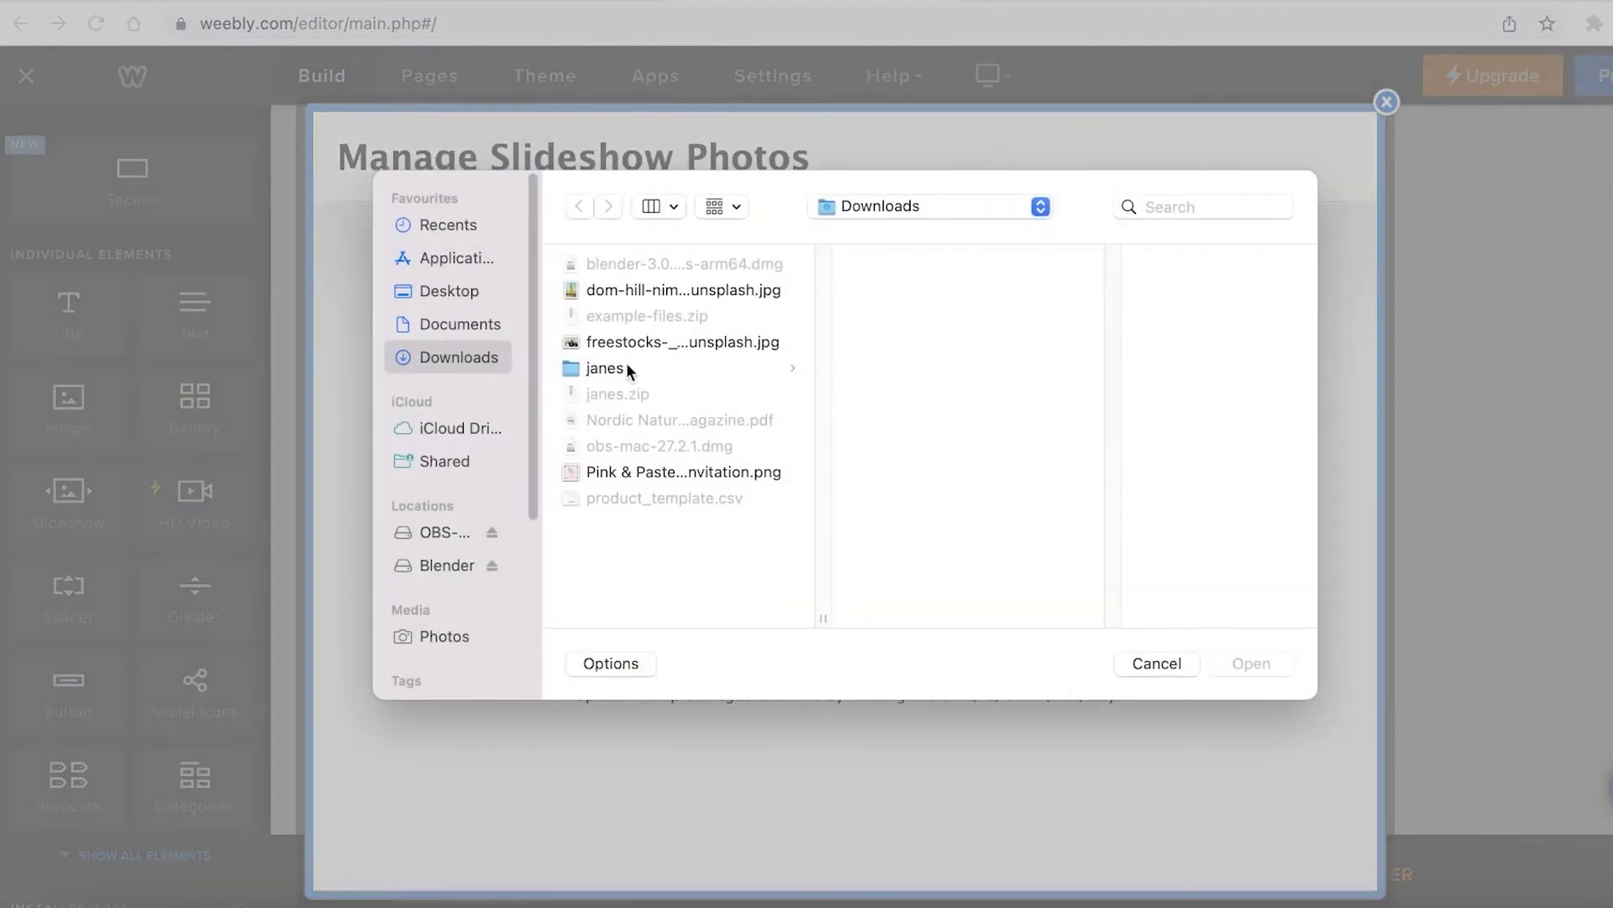
pyautogui.click(640, 344)
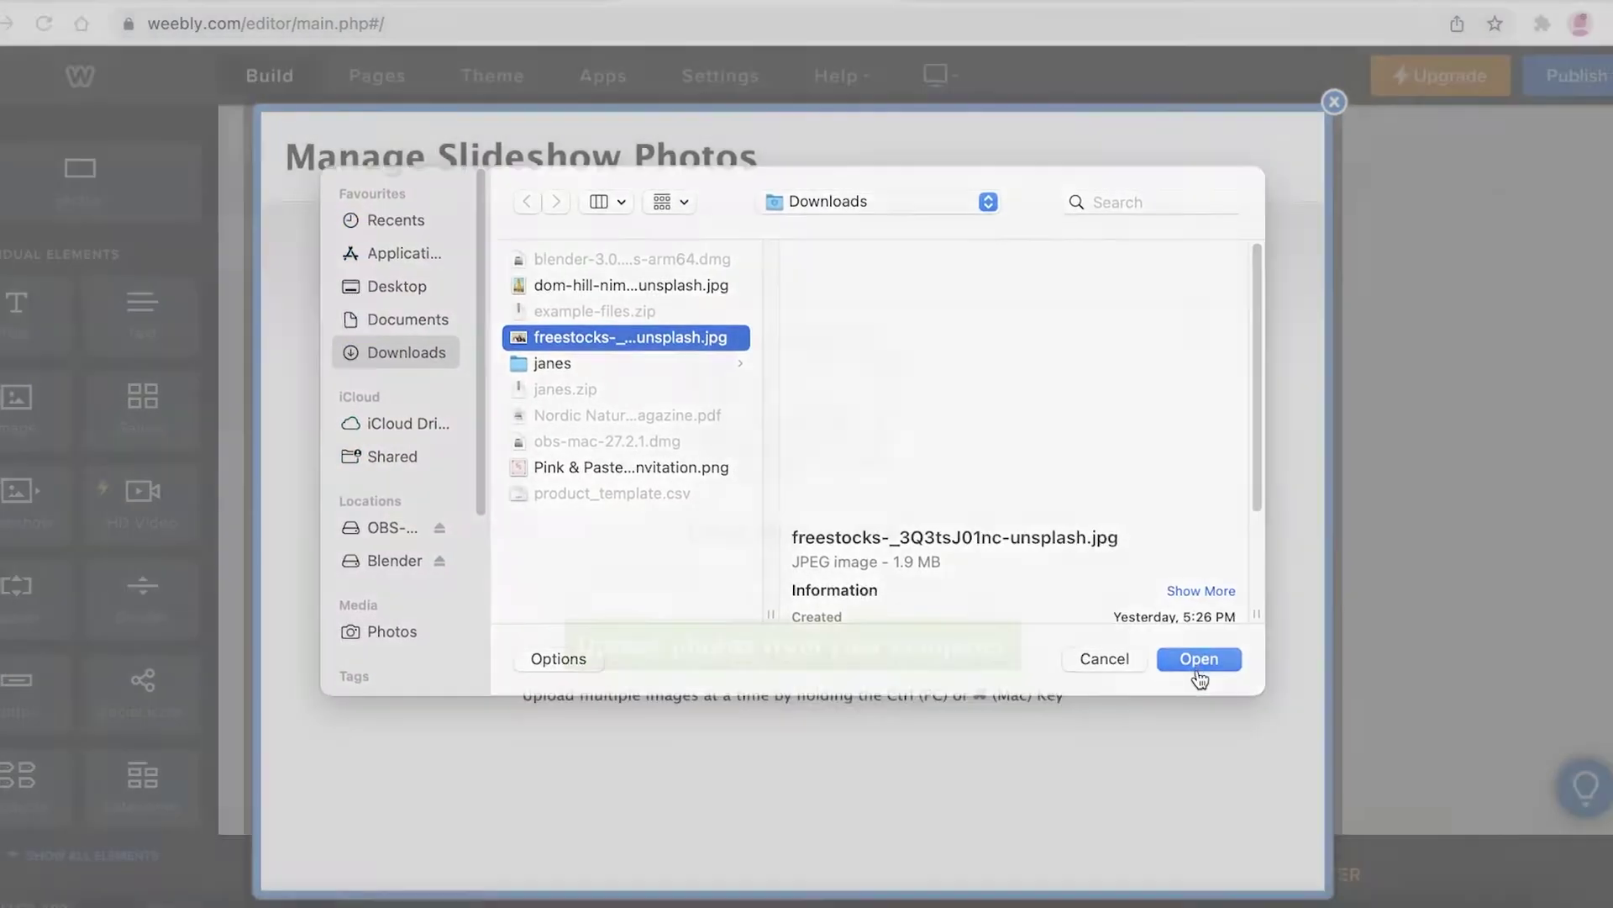
pyautogui.click(1251, 663)
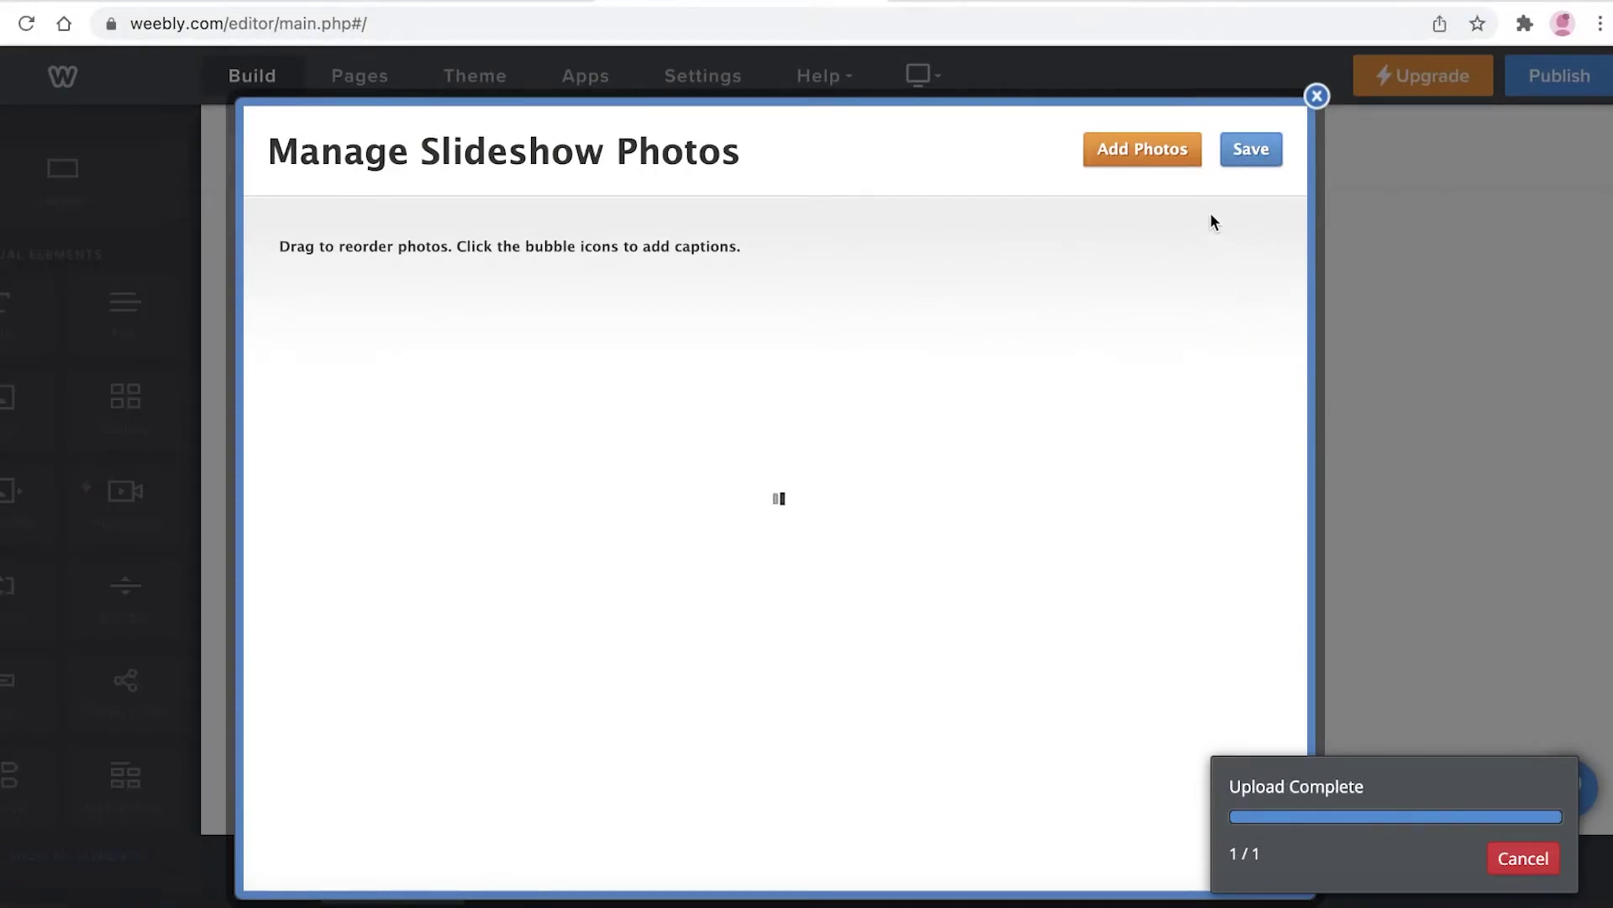
pyautogui.click(1252, 150)
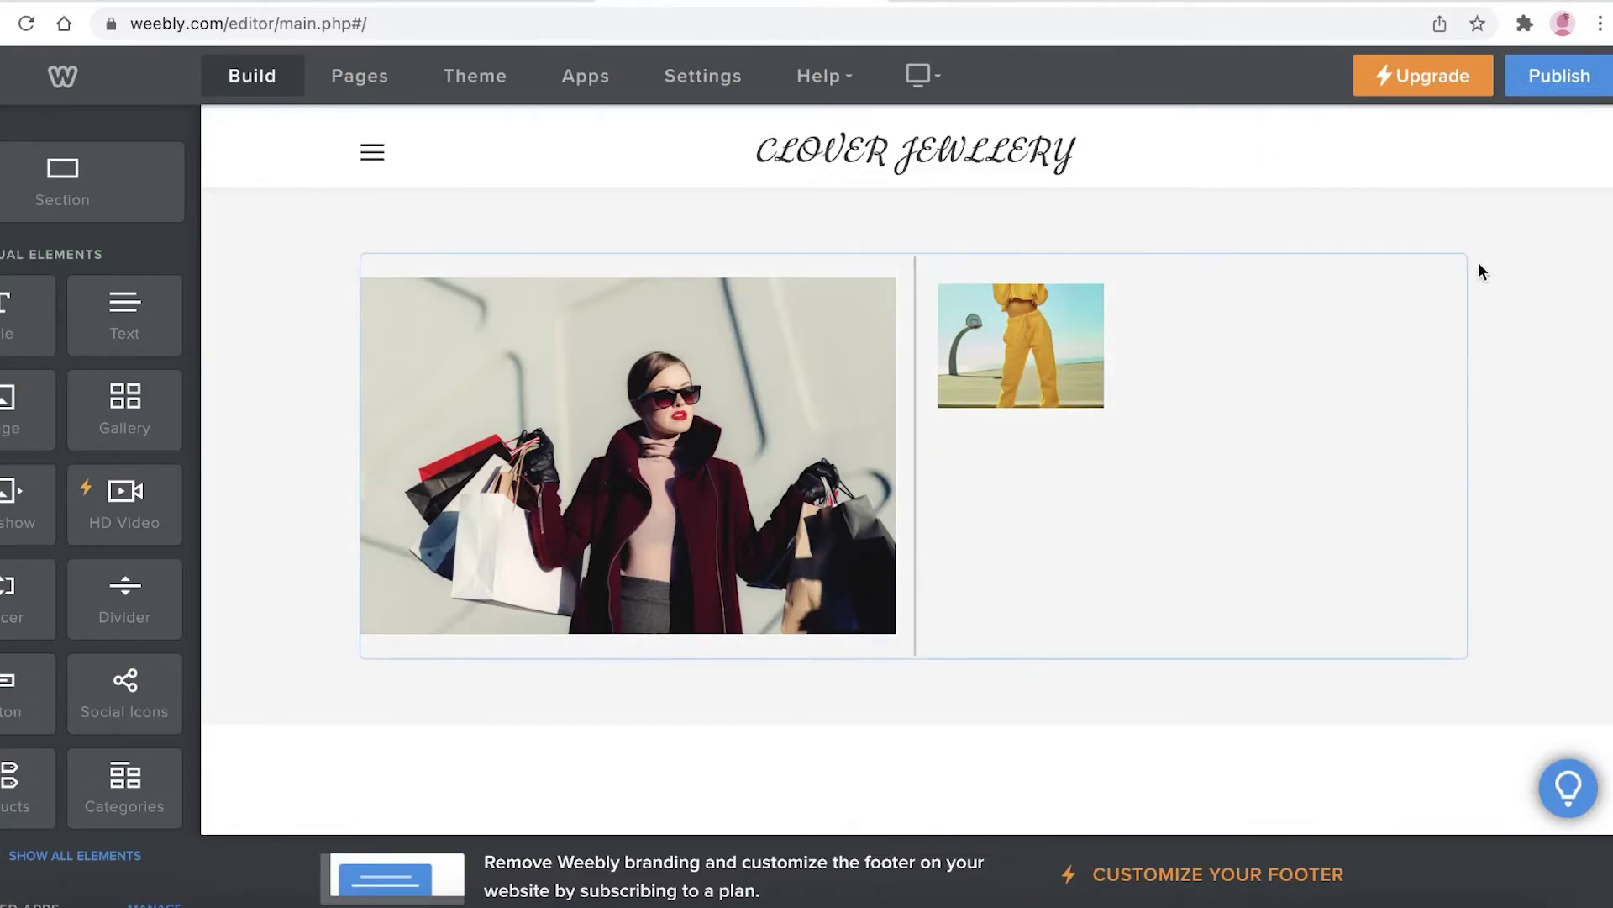
# - Delete the small yellow-tracksuit gallery and bring up the slideshow's settings
pyautogui.click(1465, 256)
pyautogui.click(1401, 371)
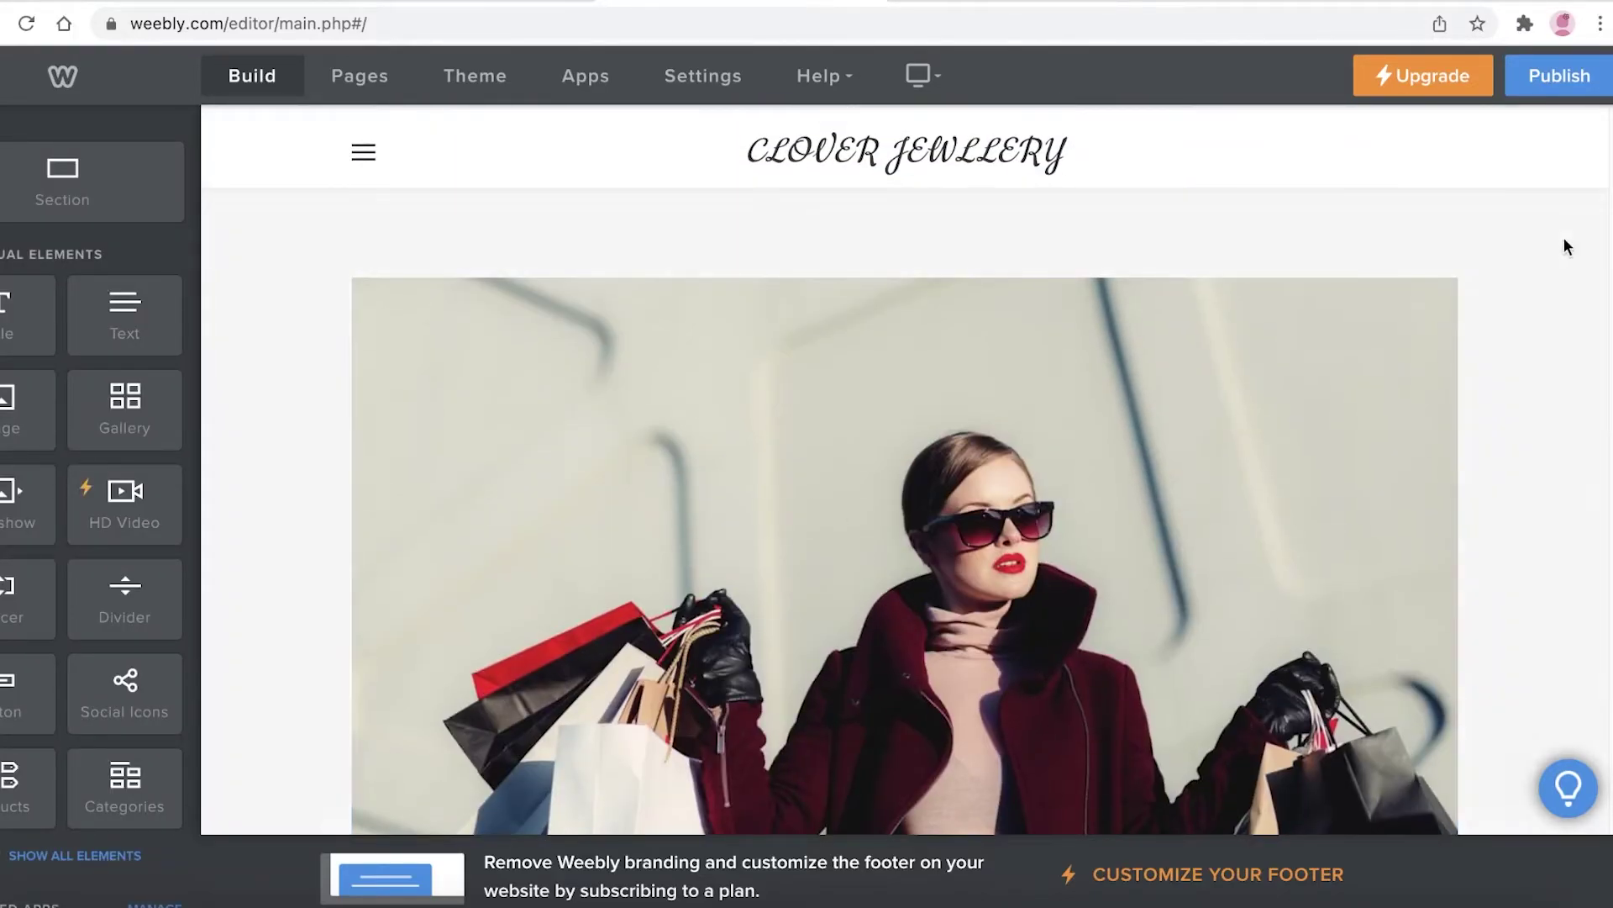
pyautogui.scroll(-3, 1192, 423)
pyautogui.click(1369, 729)
pyautogui.scroll(-1, 868, 695)
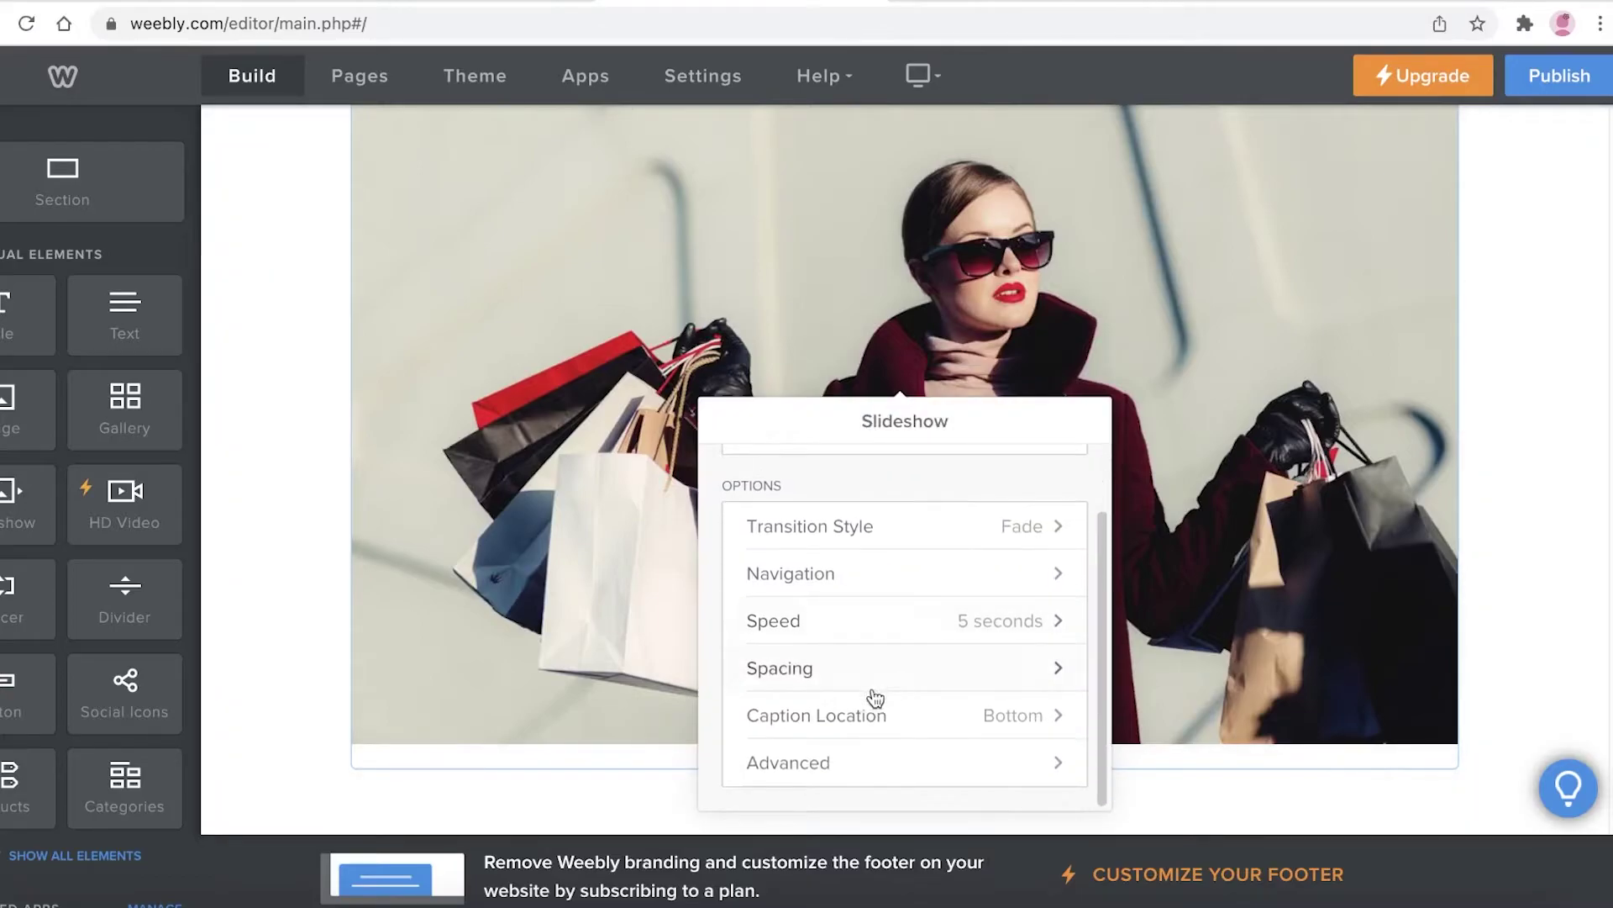
pyautogui.scroll(1, 785, 569)
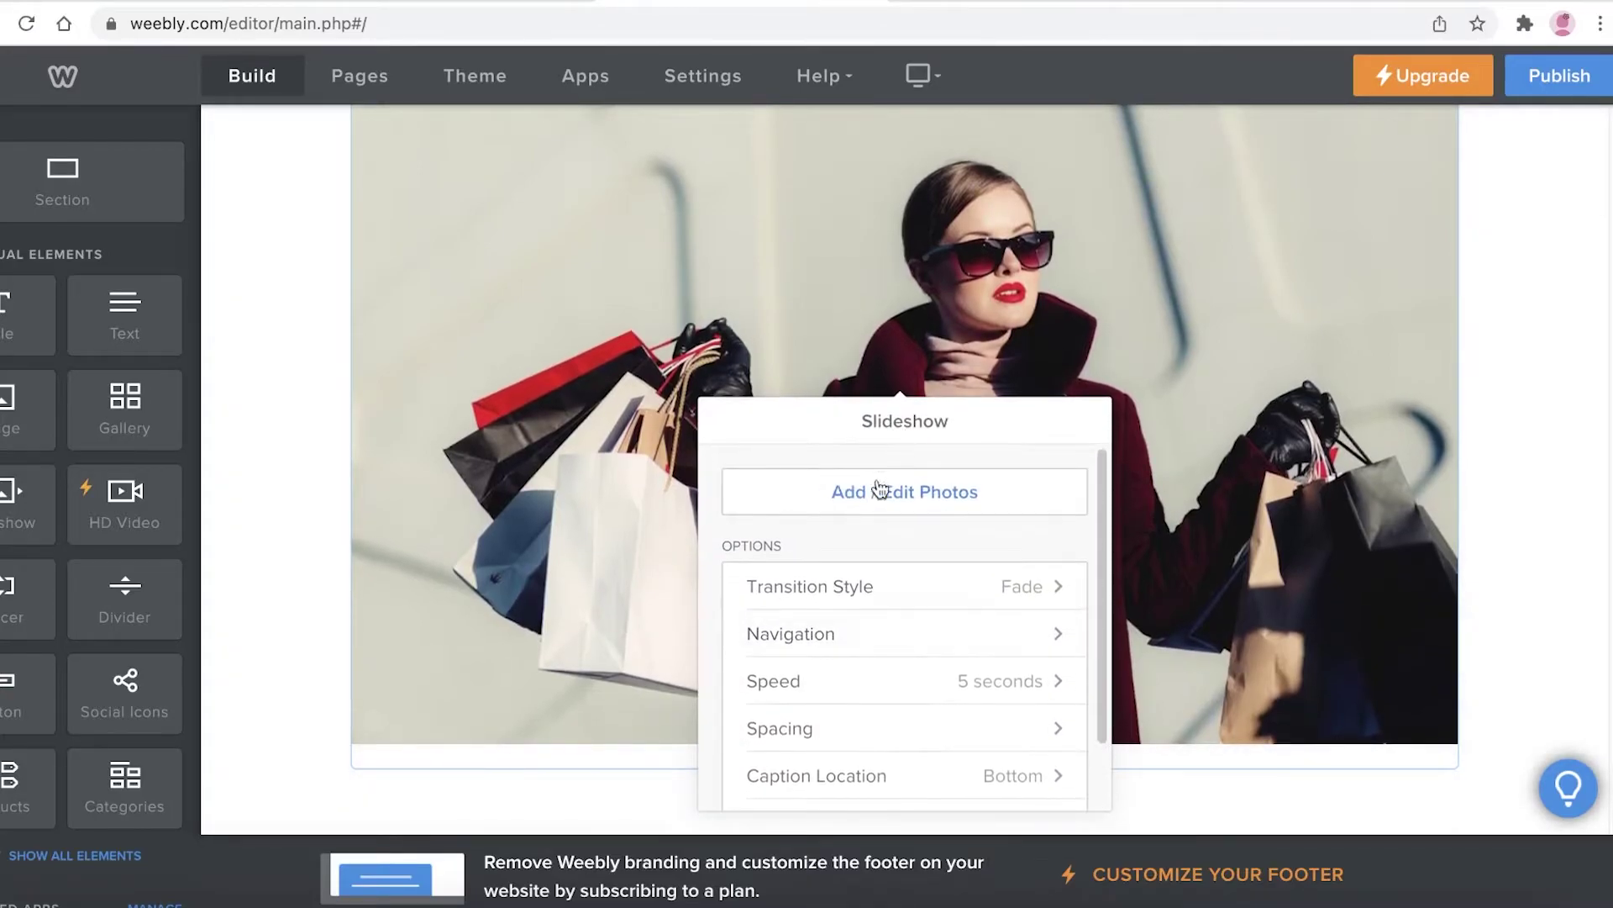
pyautogui.scroll(-1, 806, 673)
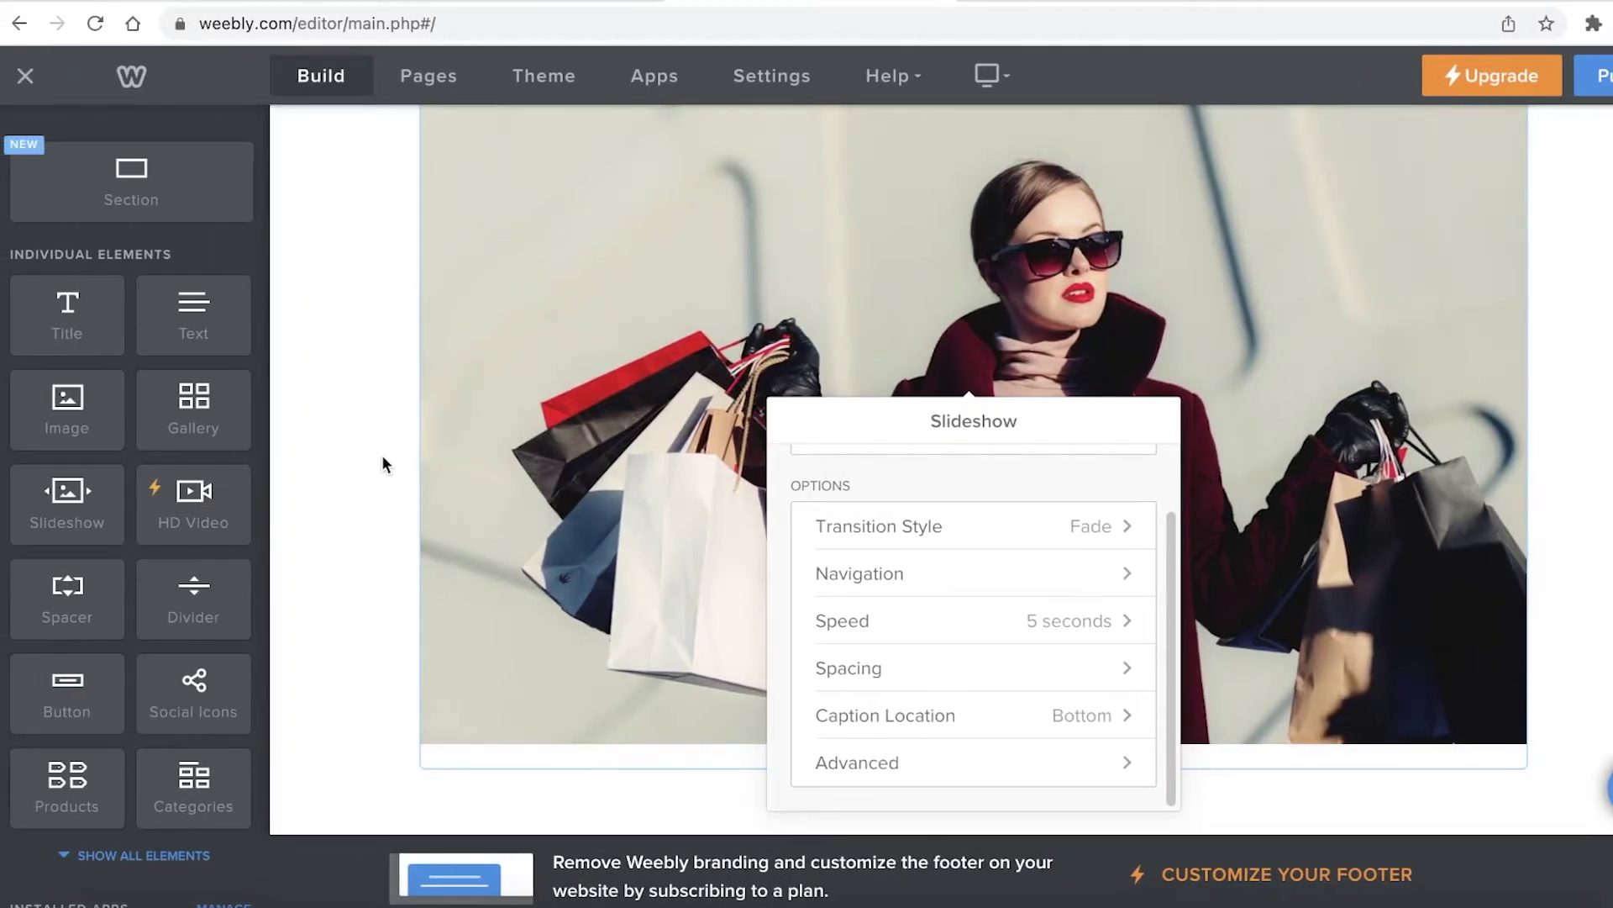
# - Place a button below the slideshow with the outlined style and text 'SHOP NOW'
pyautogui.click(312, 462)
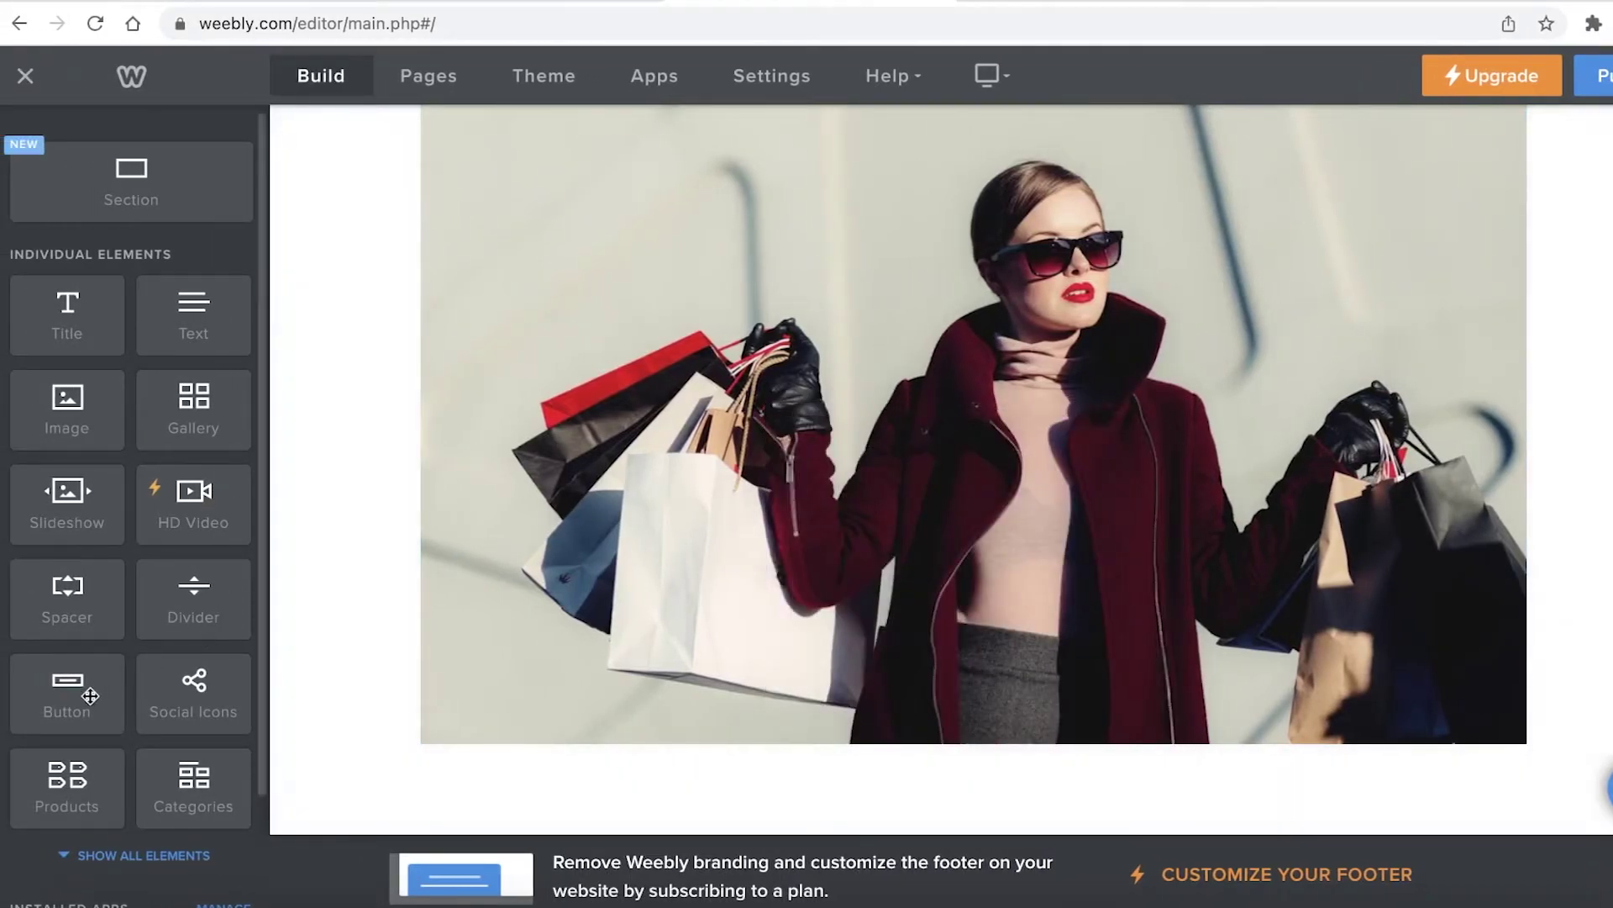
pyautogui.moveTo(91, 695); pyautogui.dragTo(1032, 375)
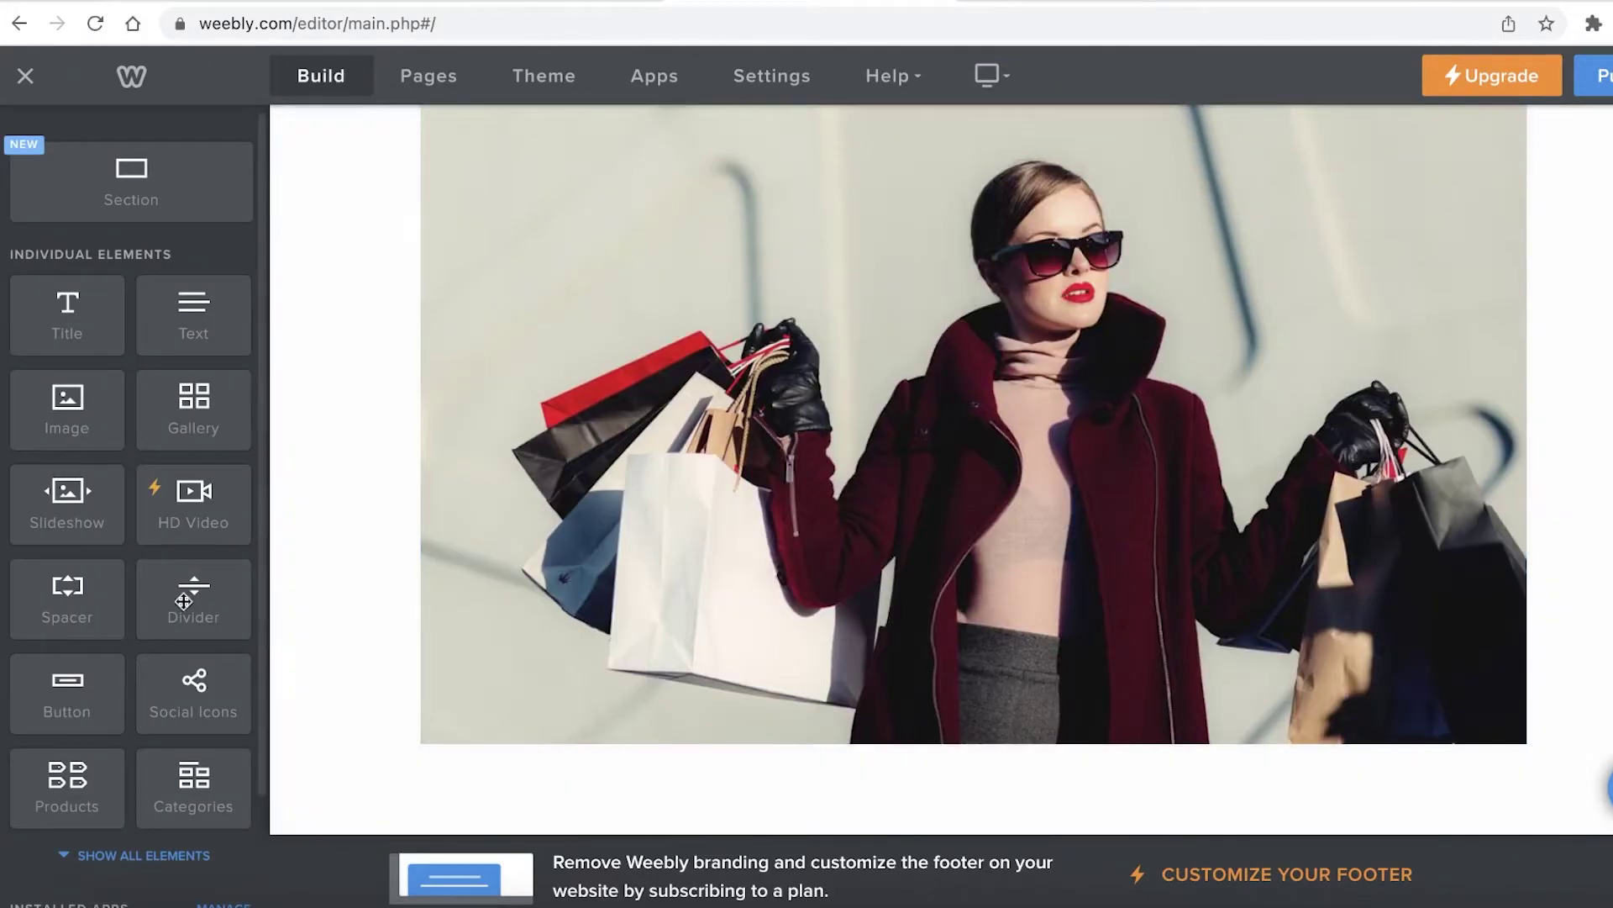
pyautogui.moveTo(67, 693); pyautogui.dragTo(1005, 762)
pyautogui.click(533, 789)
pyautogui.click(963, 456)
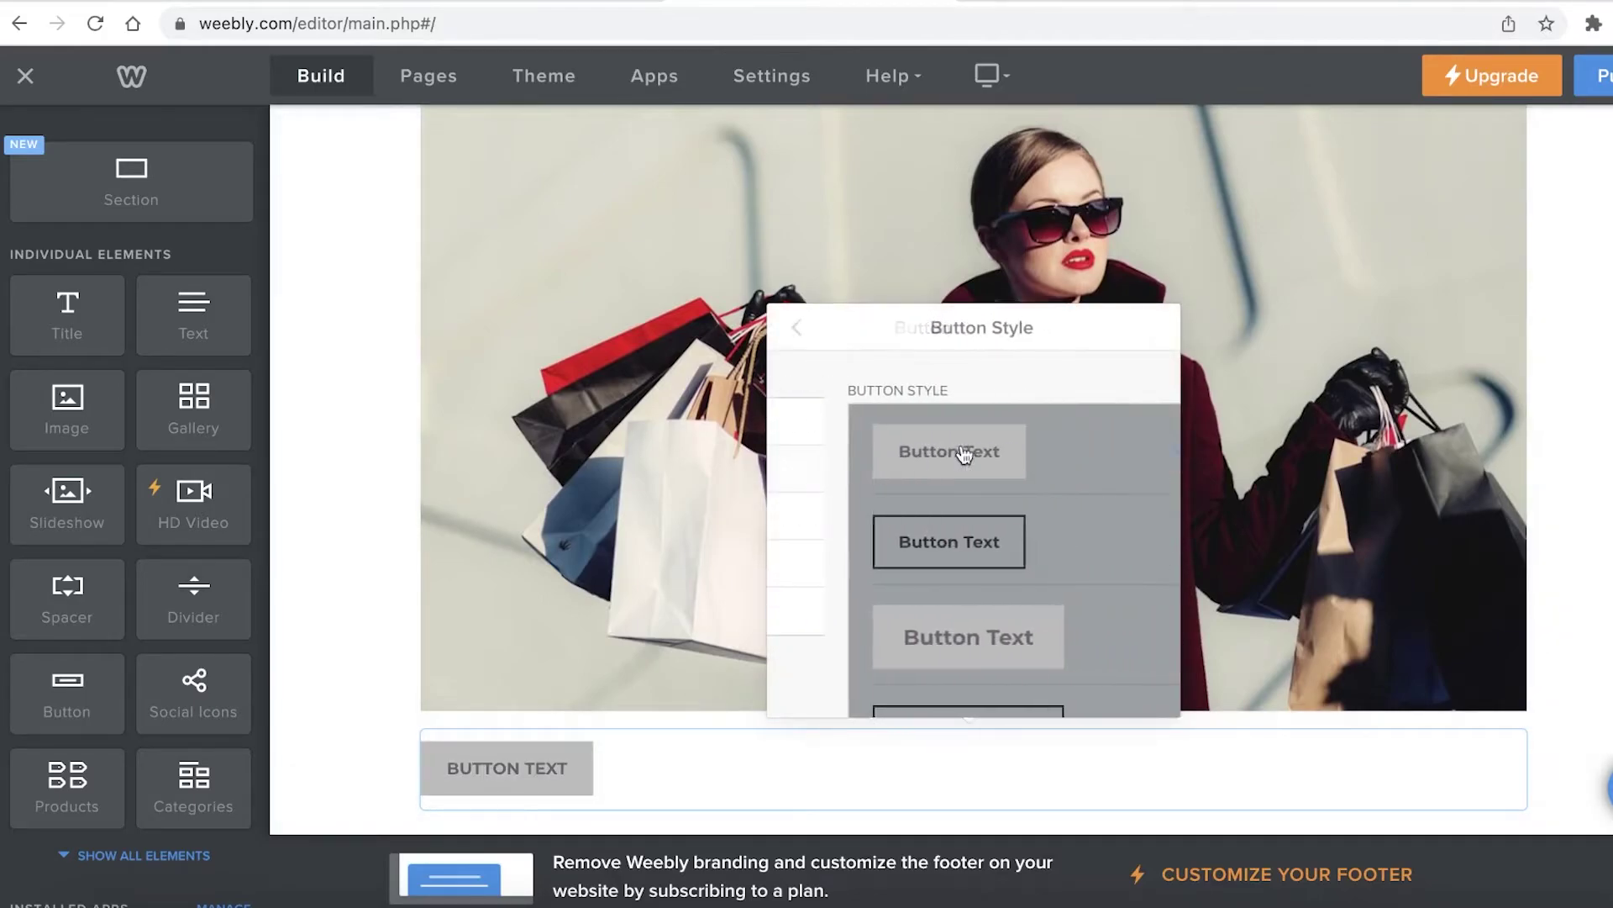
pyautogui.click(891, 538)
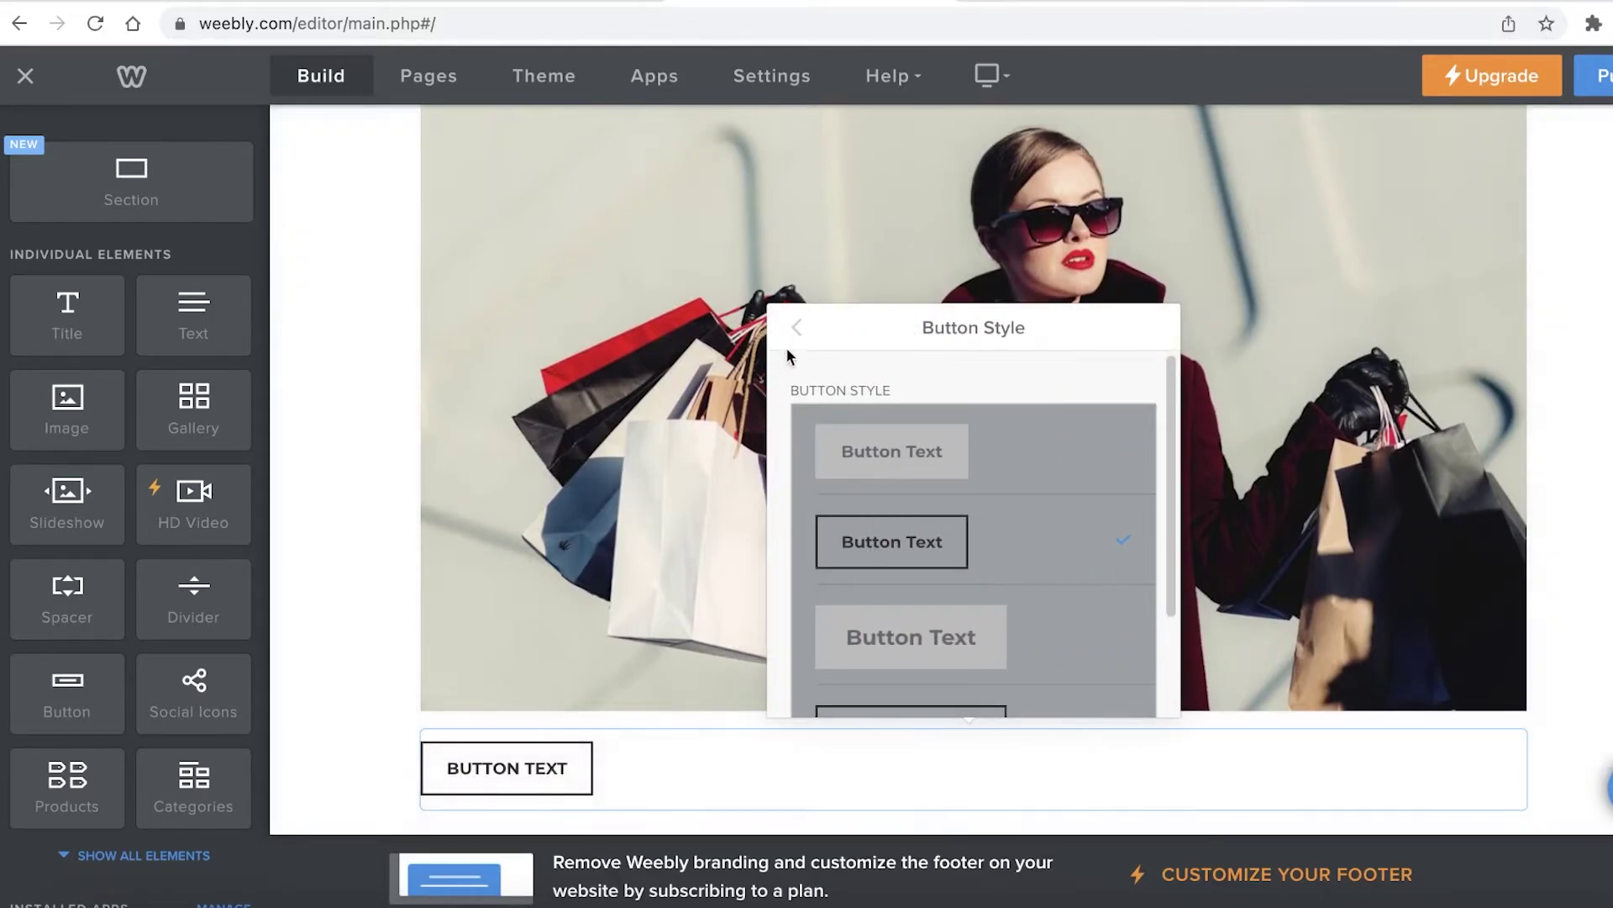
pyautogui.click(794, 326)
pyautogui.click(900, 424)
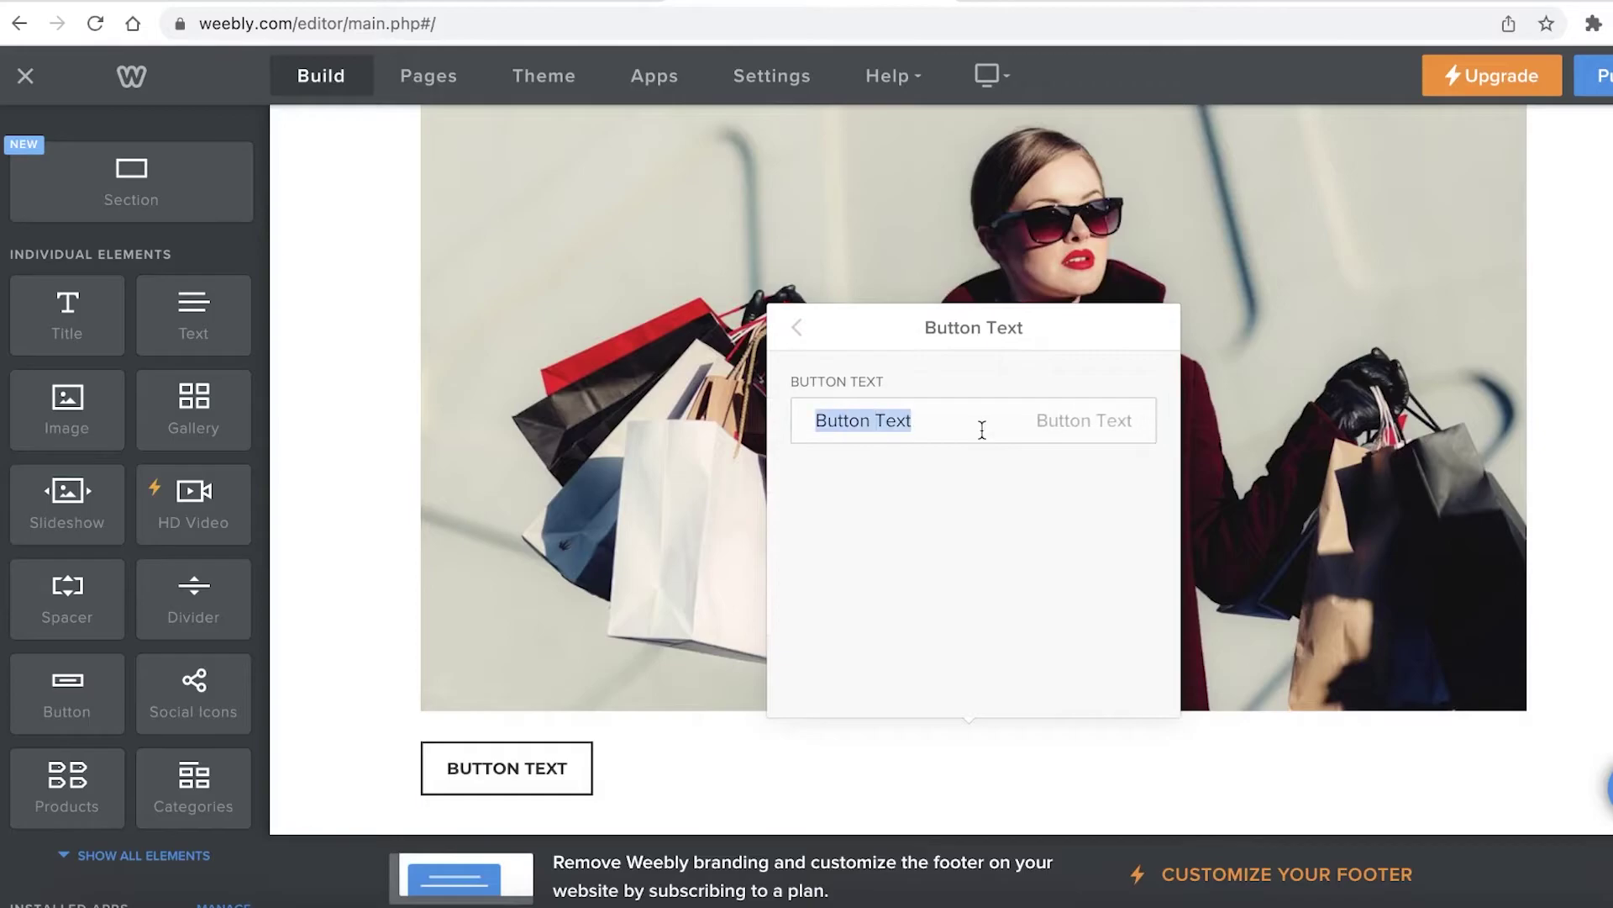
pyautogui.write('SHO')
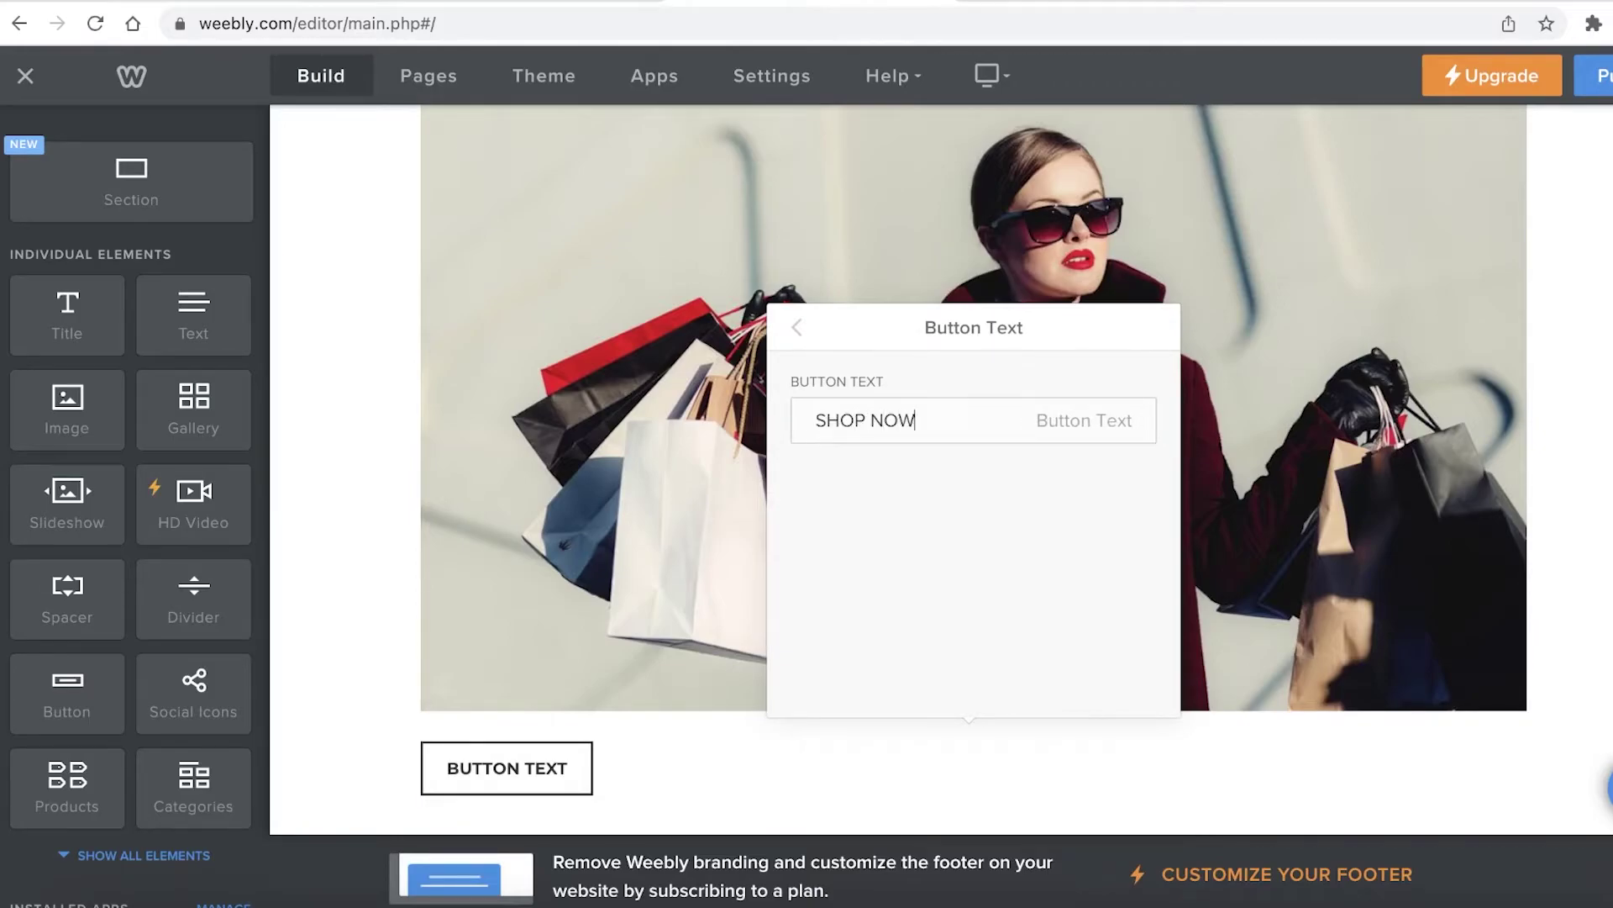
pyautogui.write('P NOW')
pyautogui.click(797, 327)
# - Delete the extra grey button above the slideshow
pyautogui.scroll(-1, 968, 577)
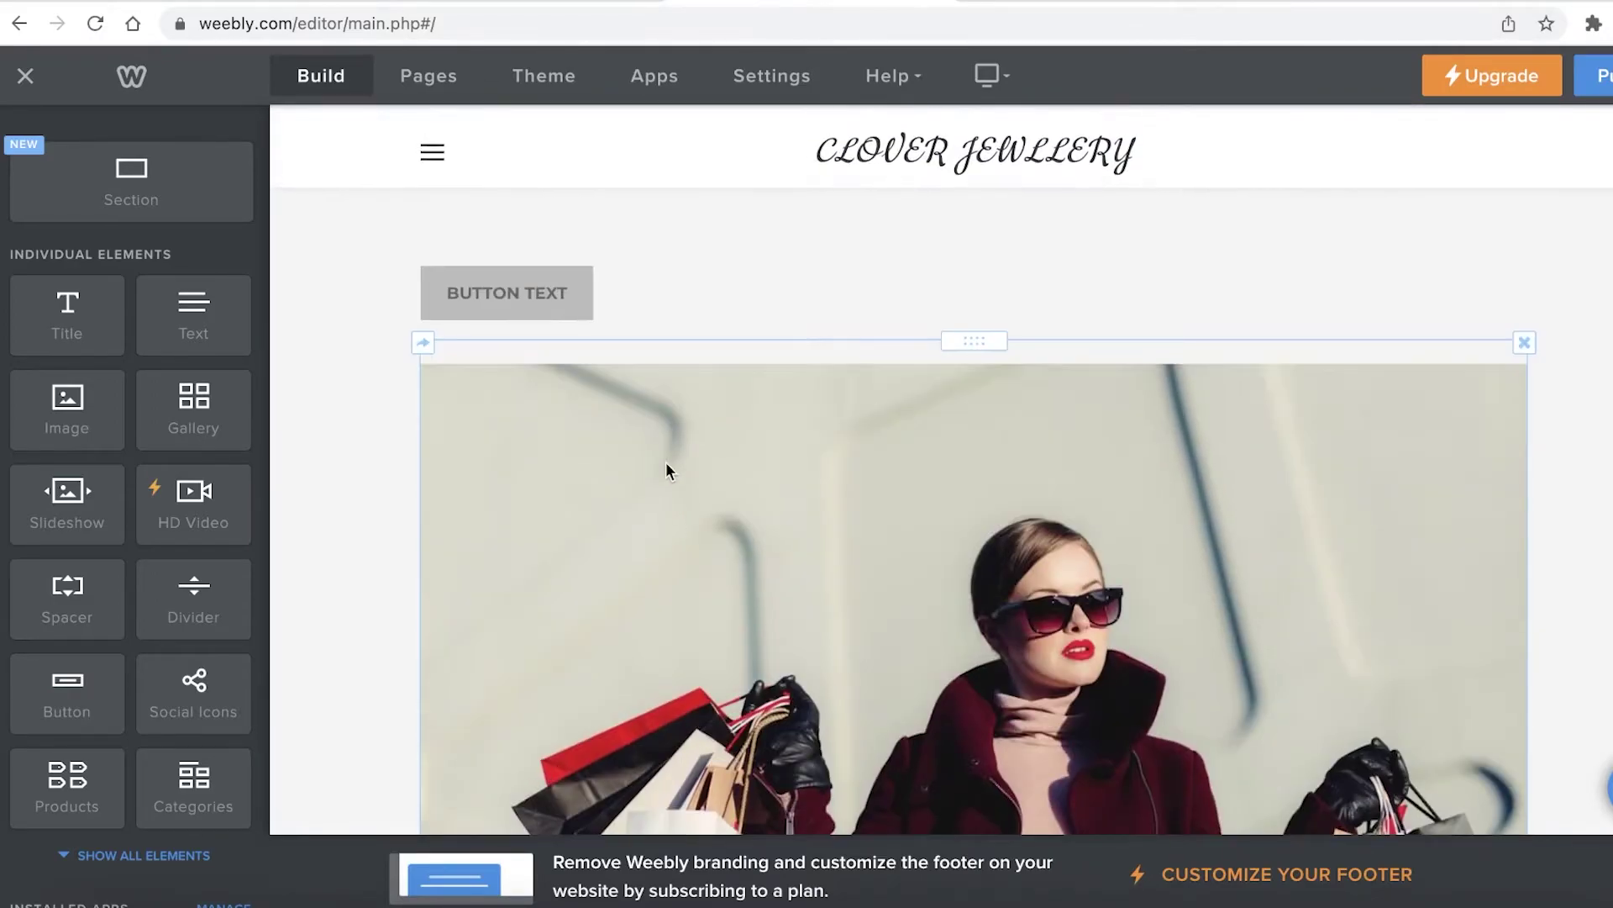
pyautogui.click(668, 471)
pyautogui.click(530, 290)
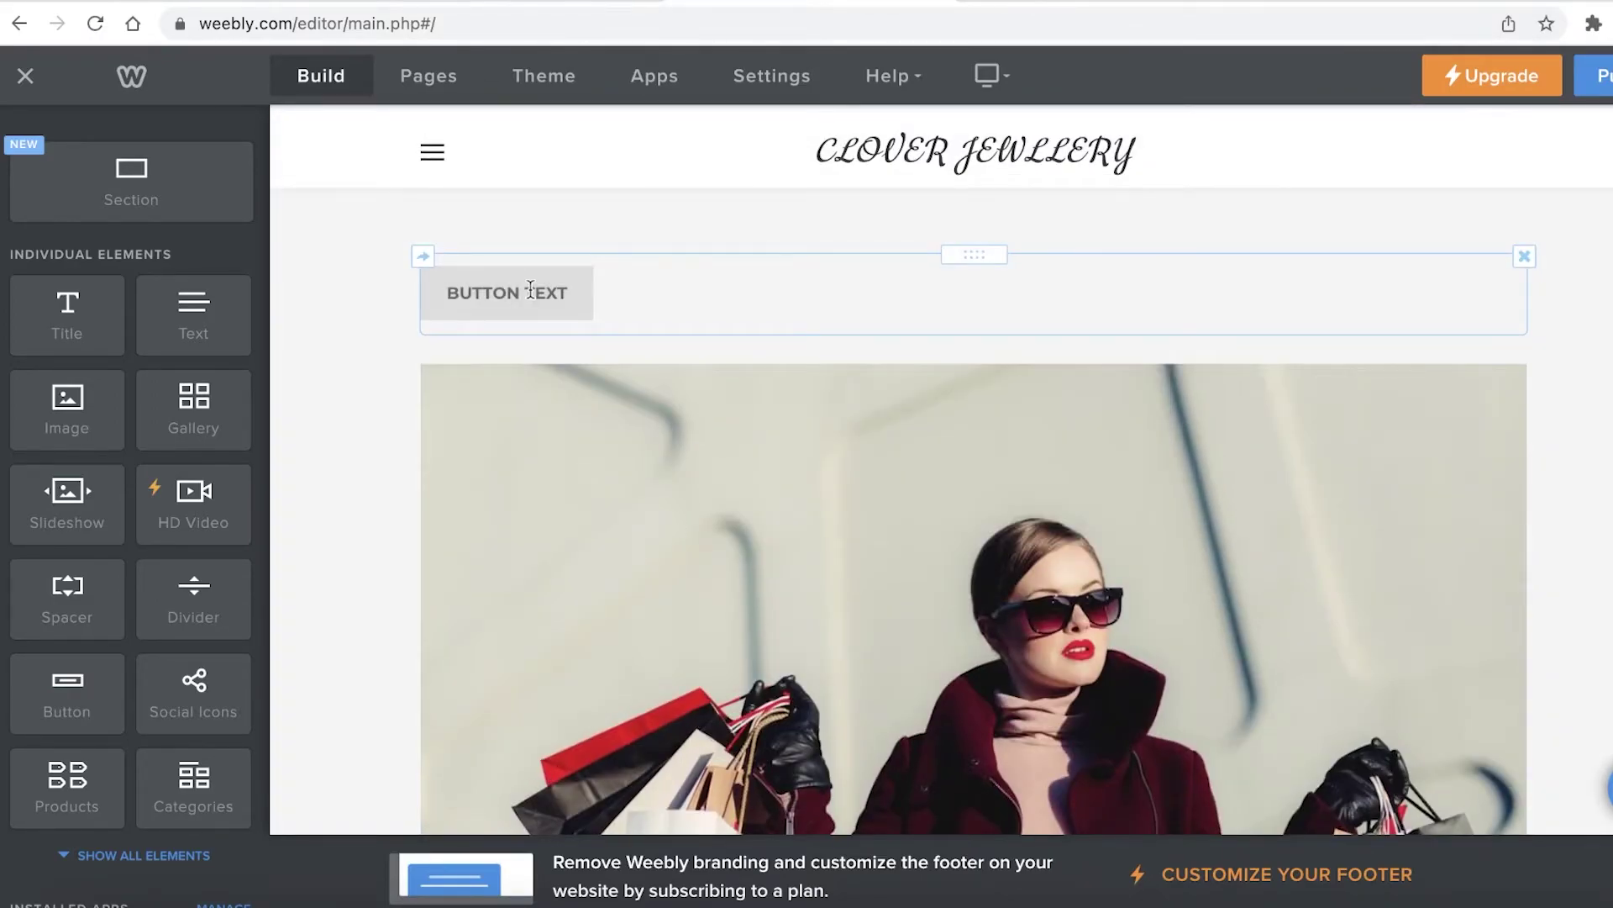
pyautogui.click(1524, 256)
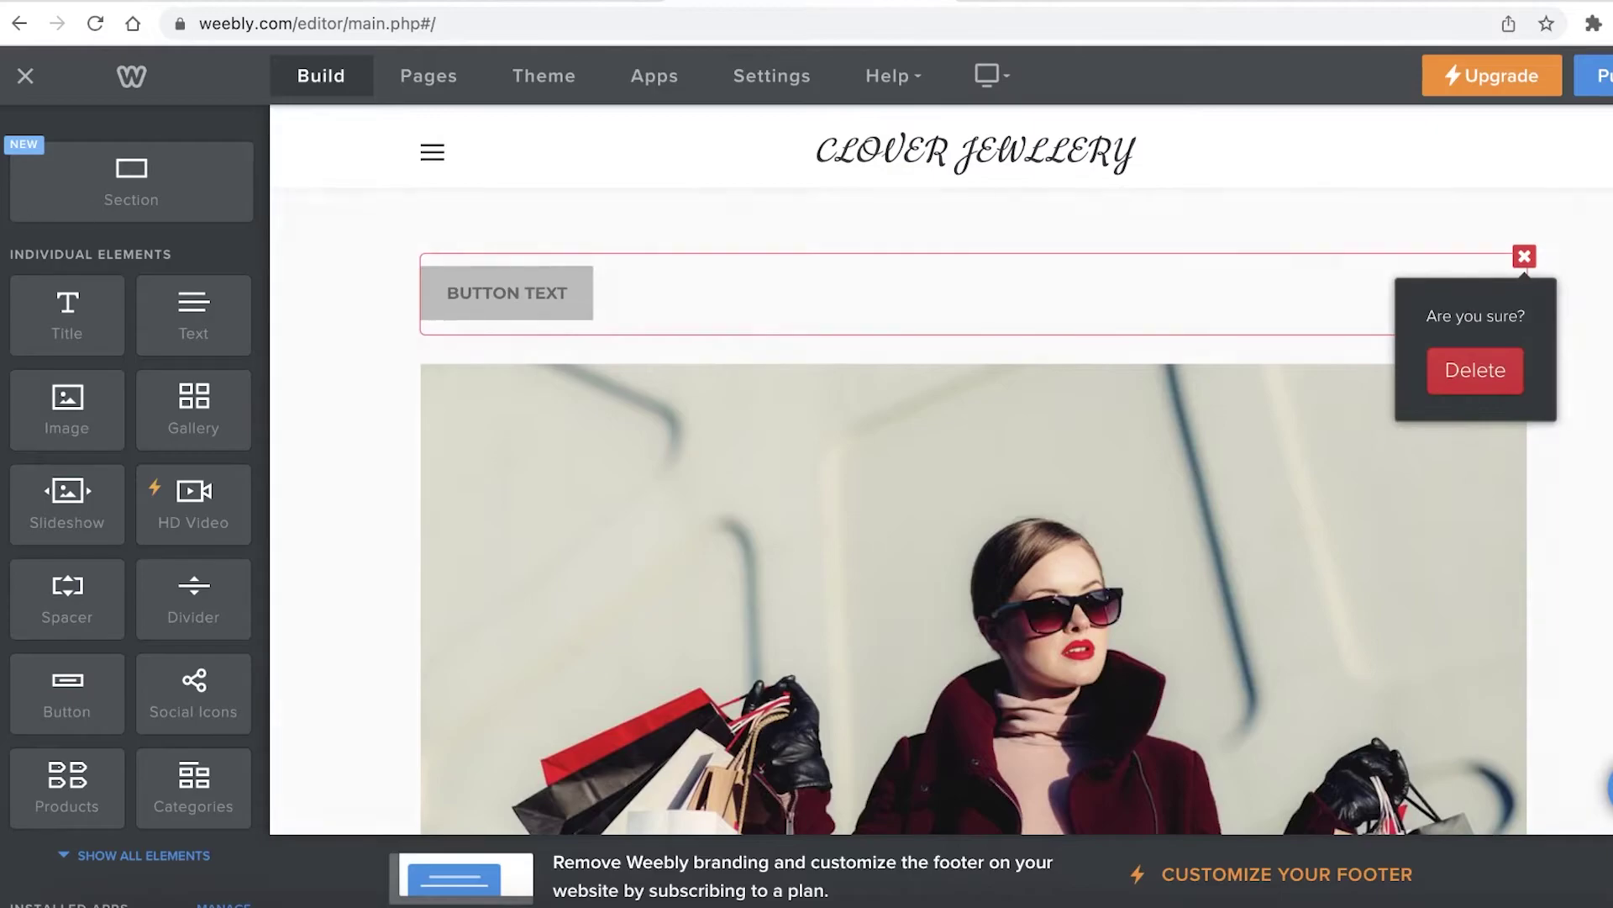
pyautogui.click(1479, 373)
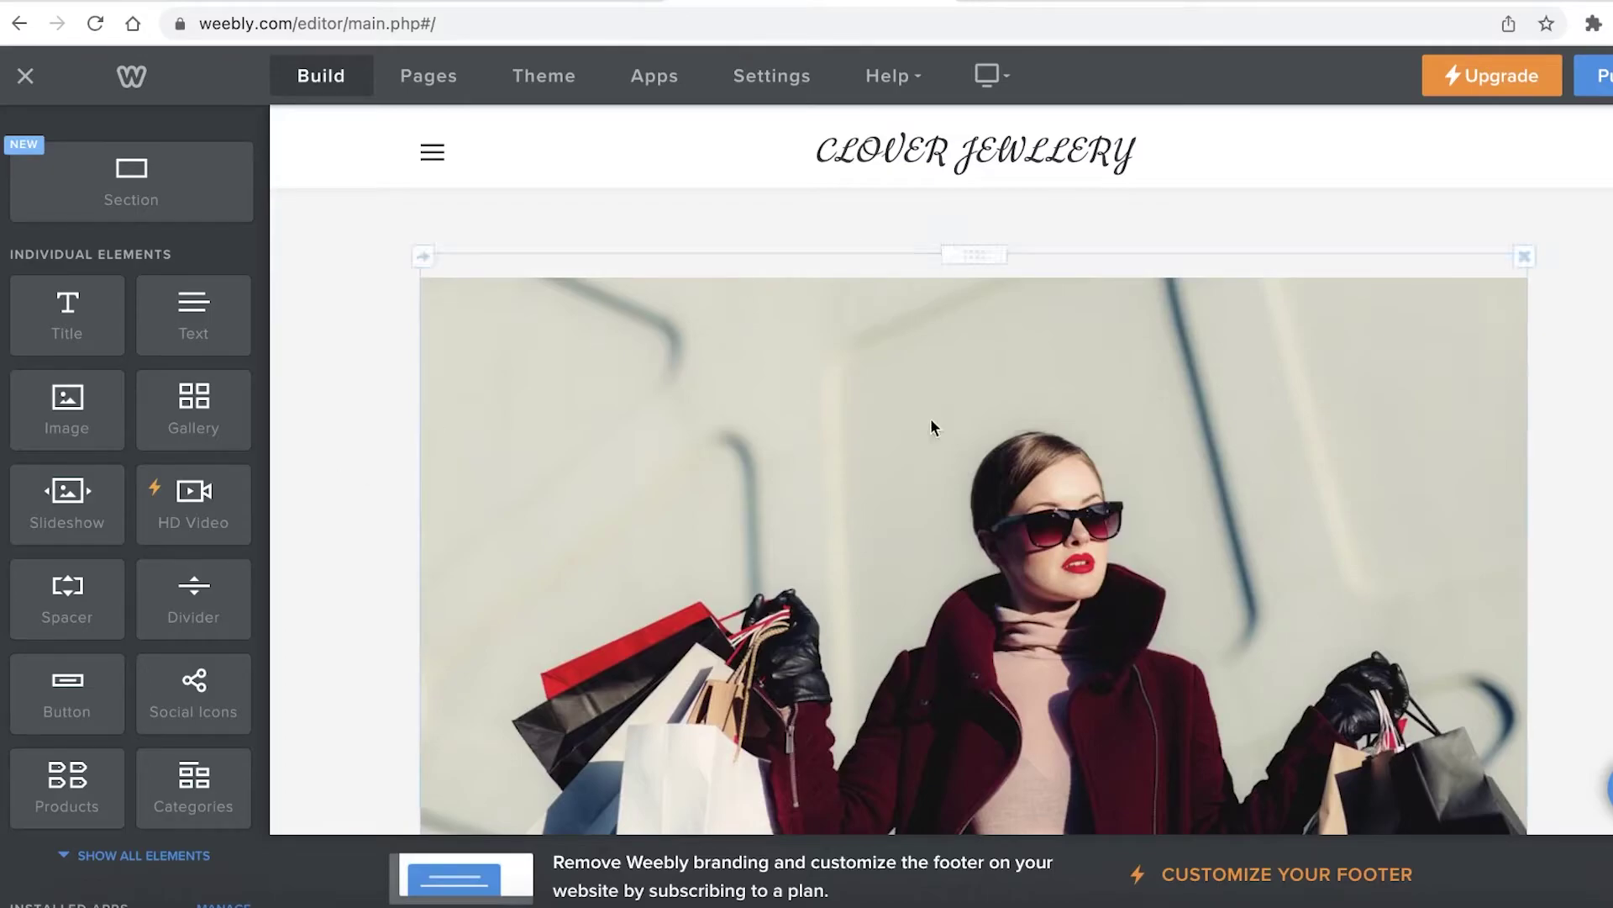
pyautogui.scroll(-4, 930, 417)
pyautogui.scroll(2, 294, 400)
pyautogui.scroll(2, 294, 401)
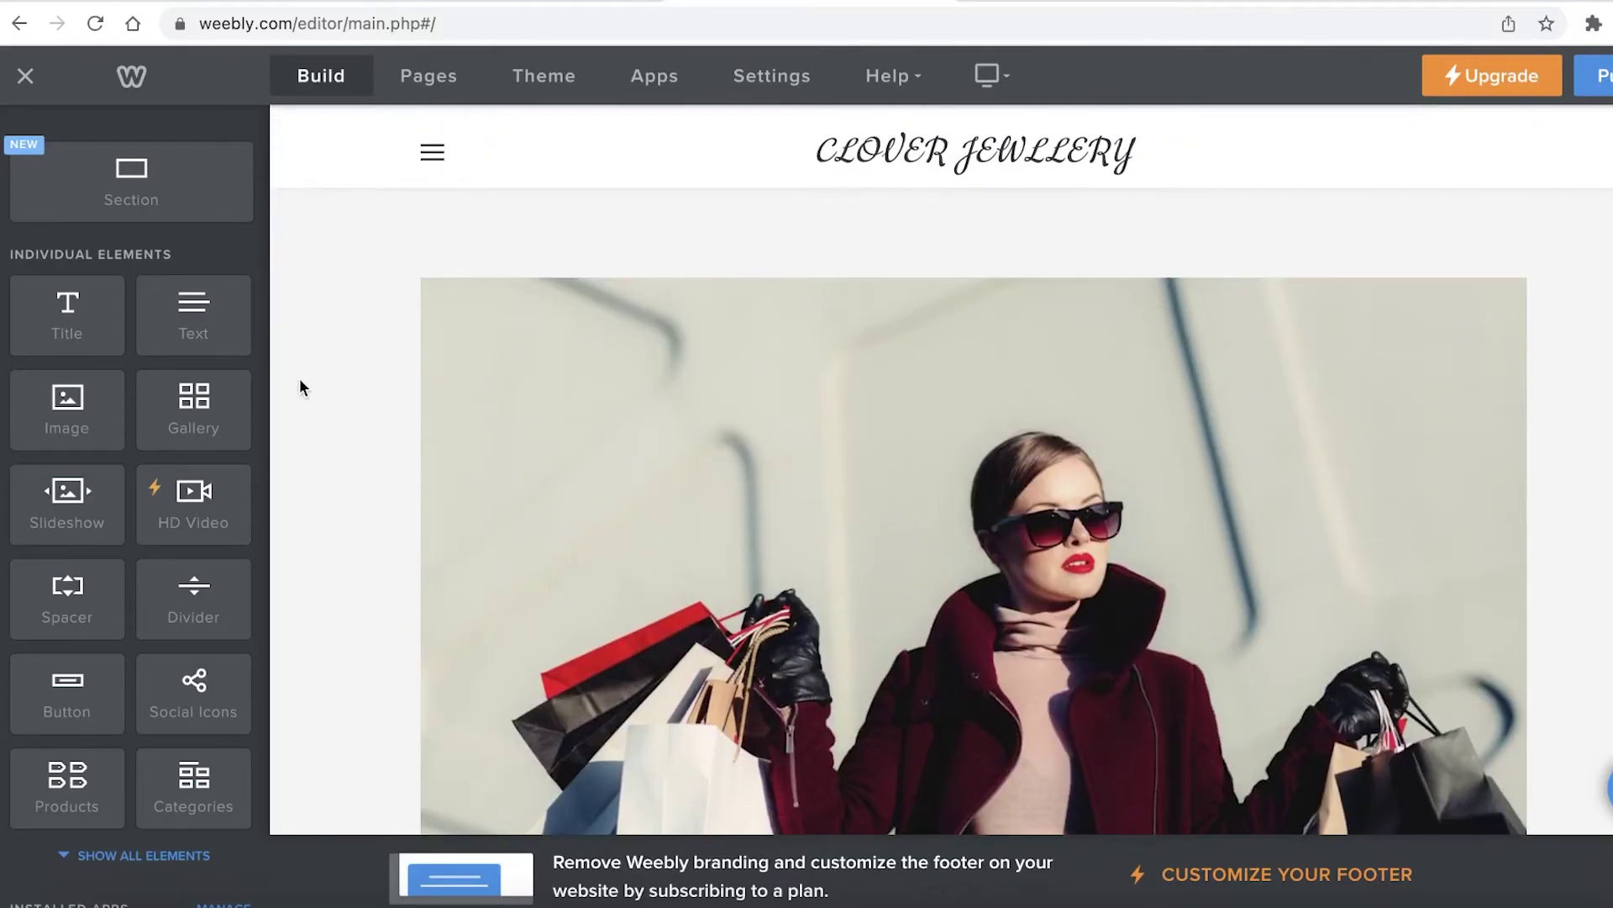
pyautogui.scroll(-4, 767, 408)
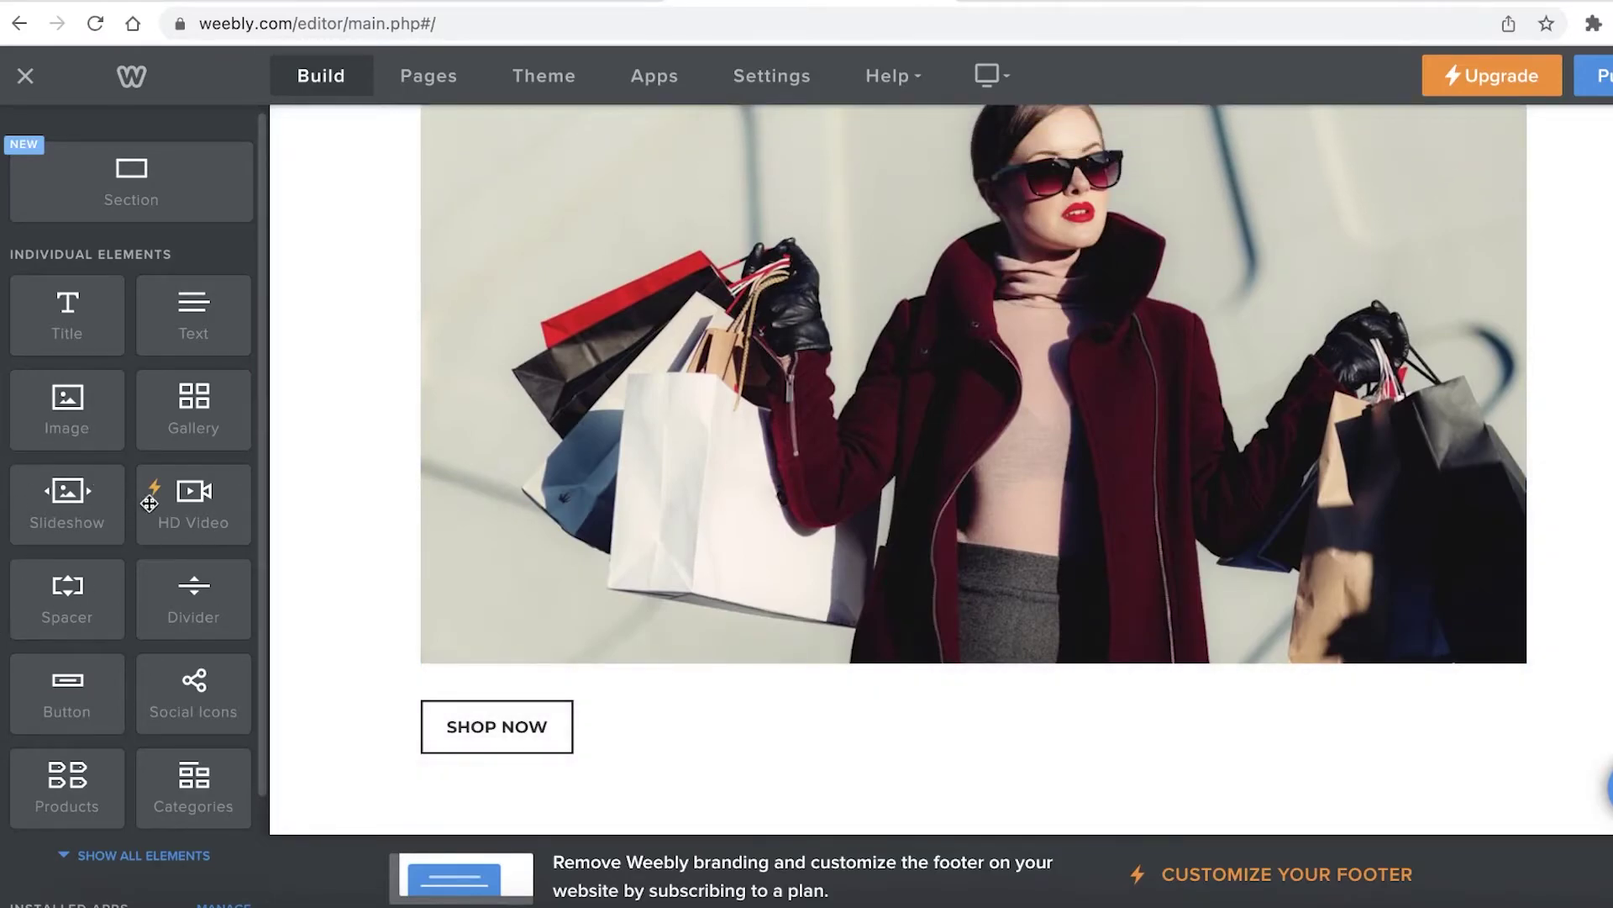
# - Try dragging the HD Video element, then expand and browse the full elements list
pyautogui.moveTo(190, 502); pyautogui.dragTo(84, 761)
pyautogui.scroll(-2, 84, 762)
pyautogui.click(95, 670)
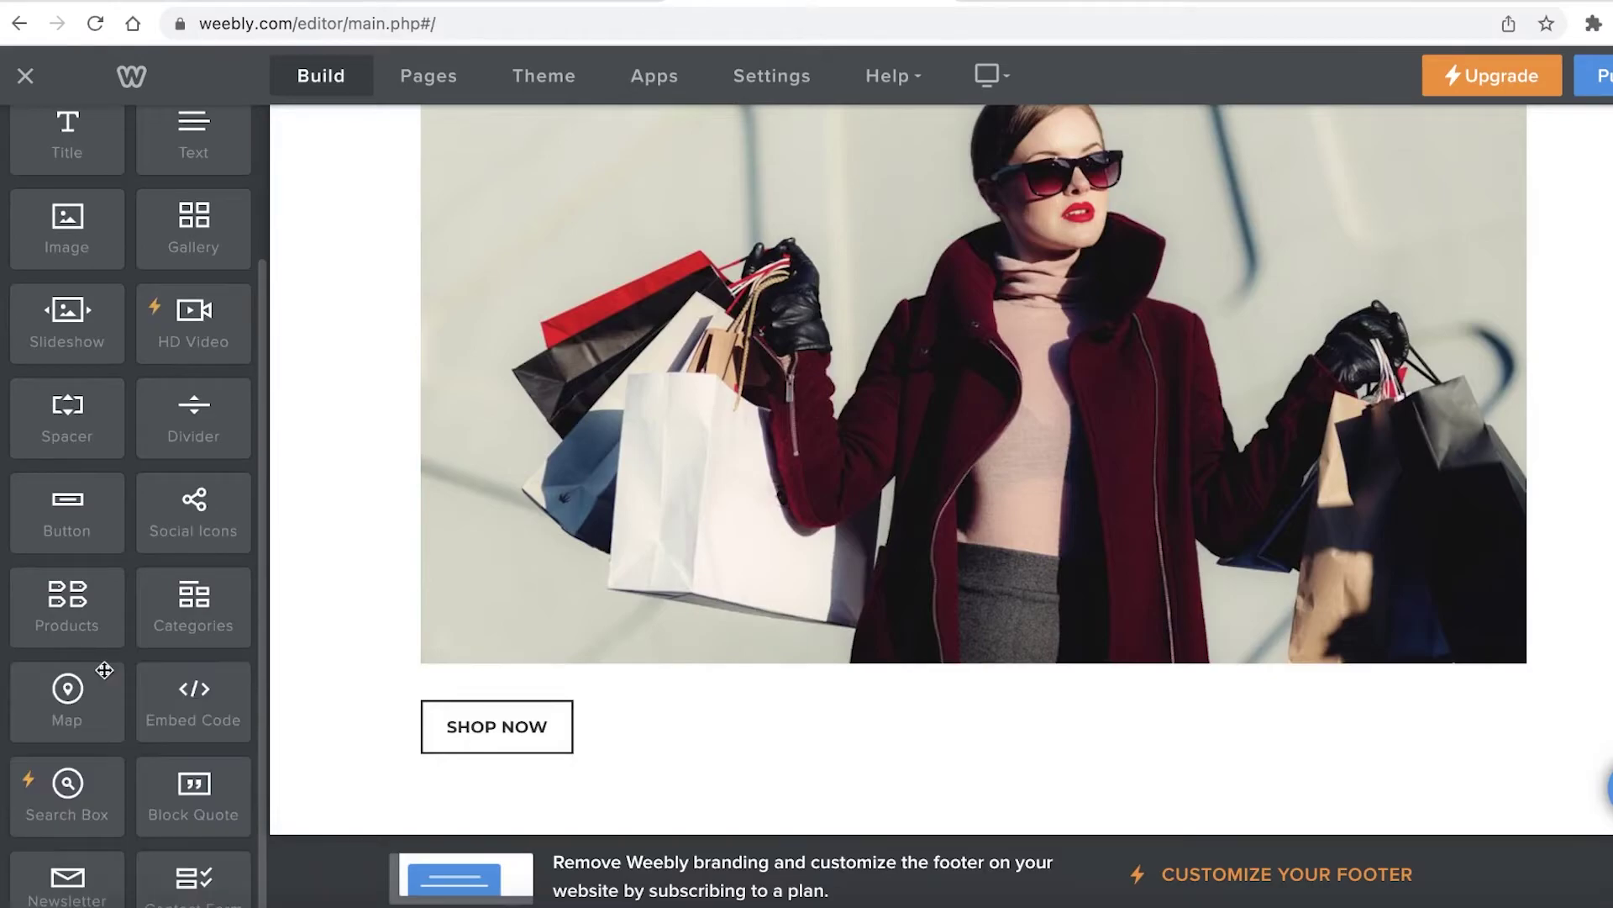
pyautogui.scroll(-8, 95, 664)
pyautogui.scroll(7, 95, 662)
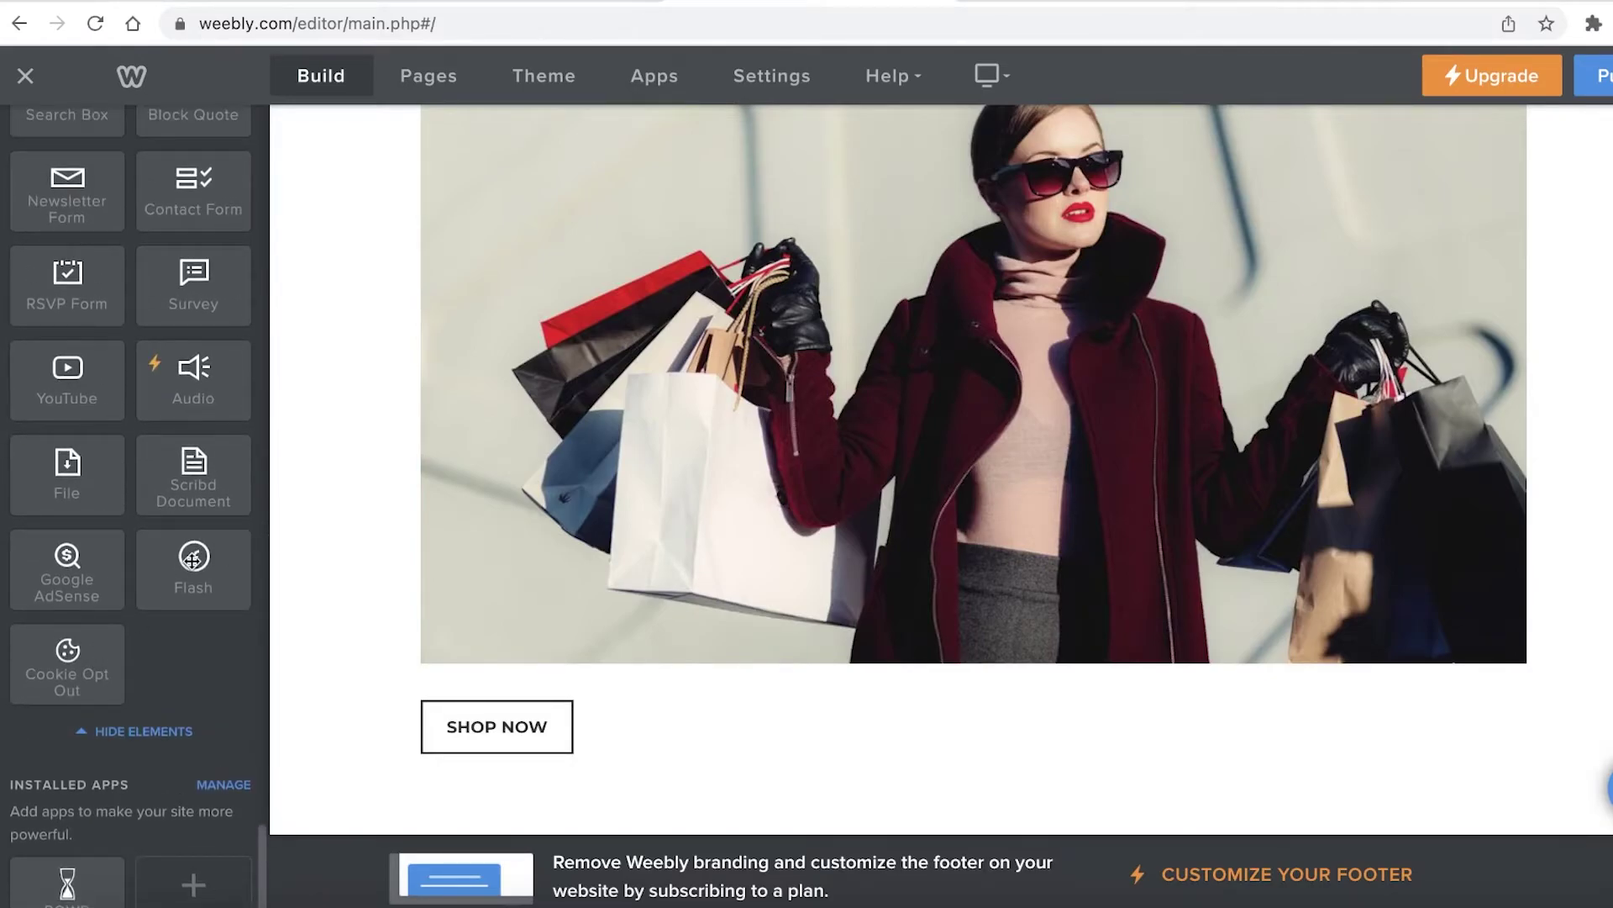
pyautogui.scroll(-1, 84, 593)
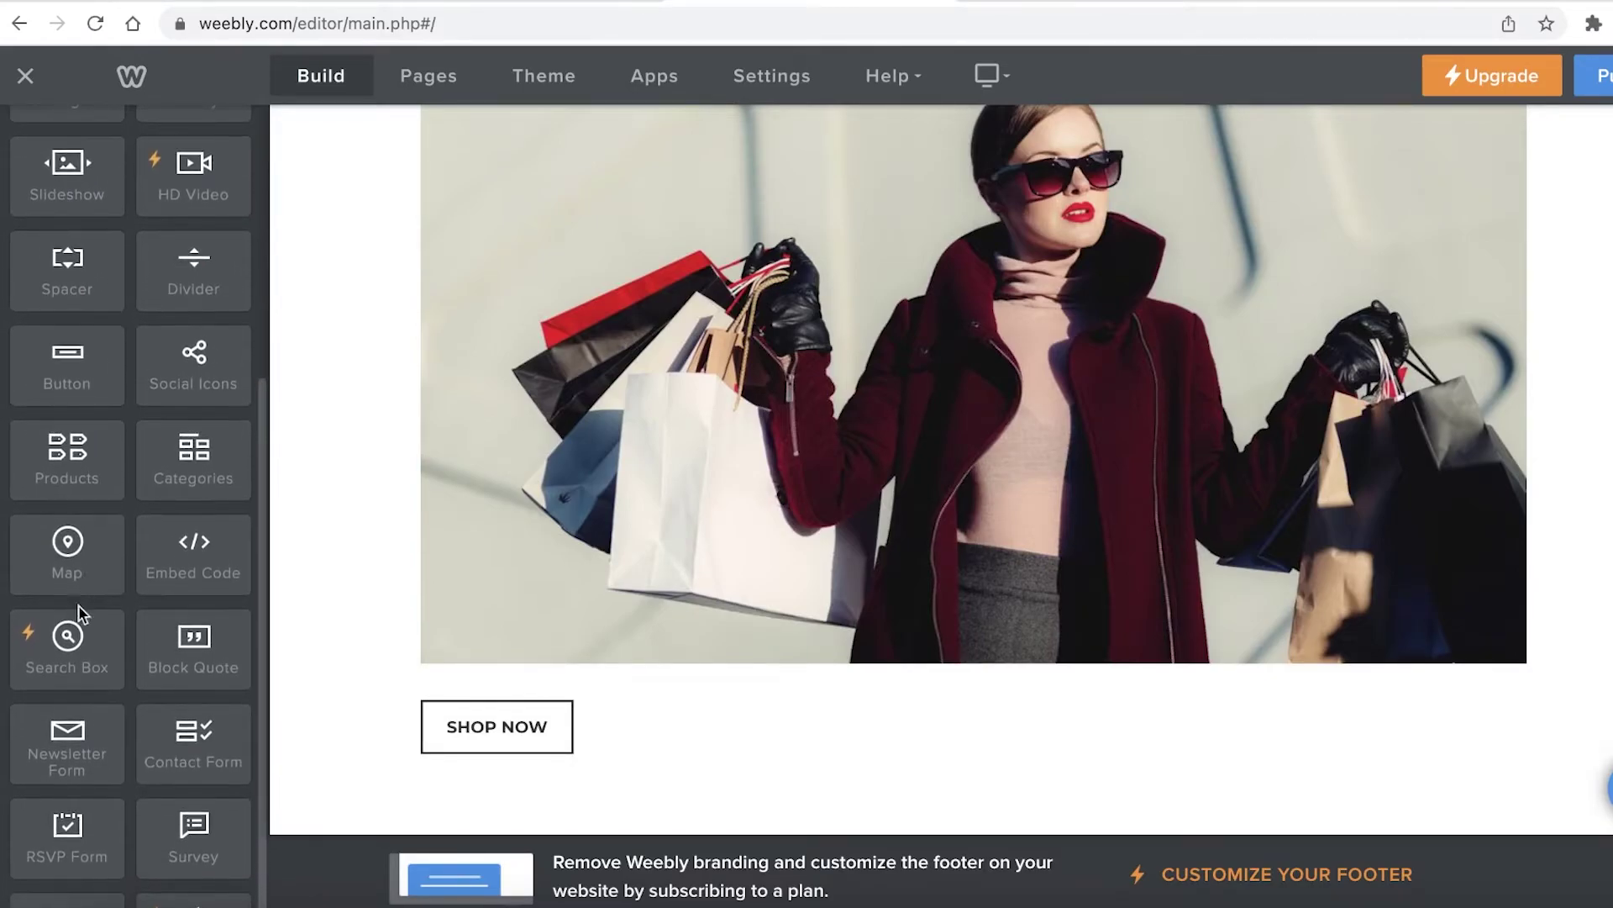
pyautogui.scroll(3, 75, 643)
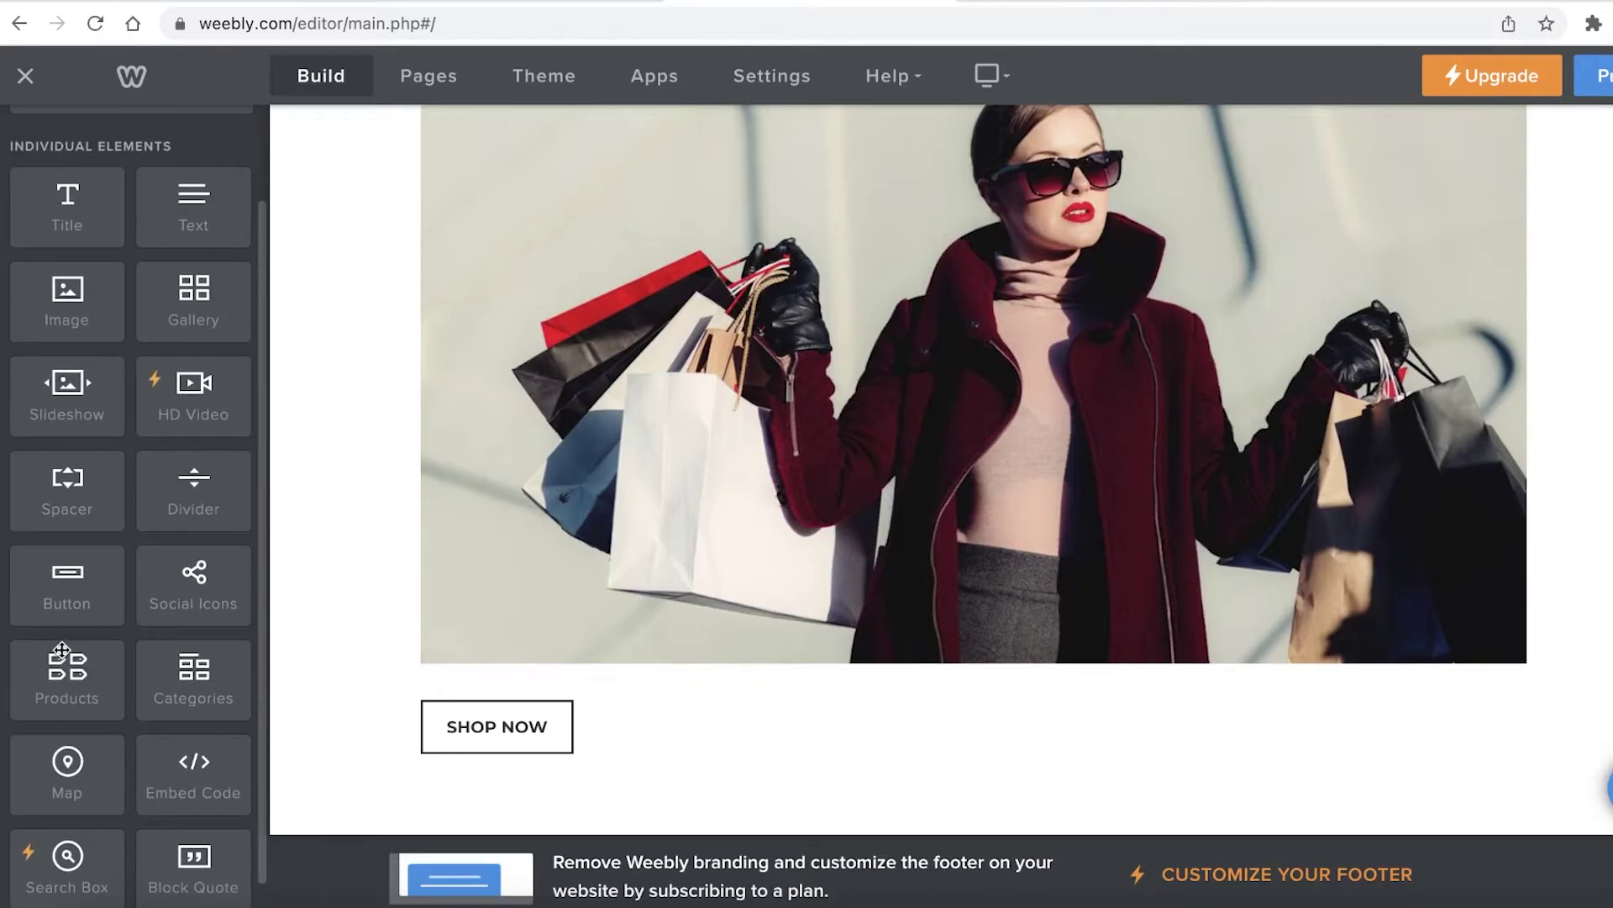
pyautogui.scroll(-1, 202, 681)
pyautogui.scroll(3, 202, 673)
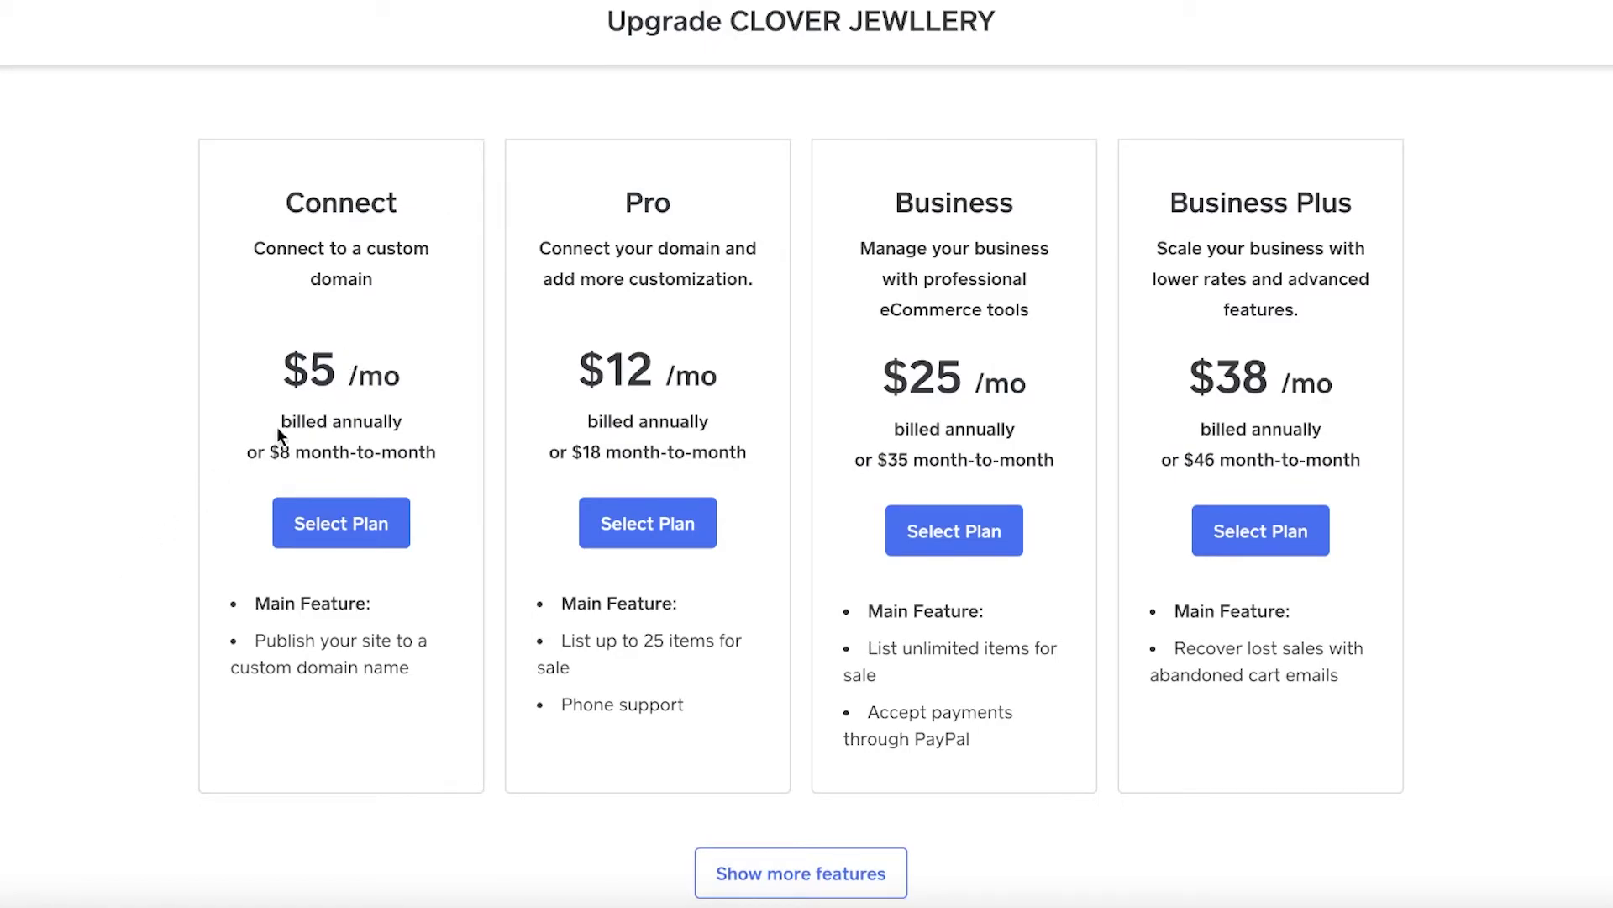
# - Scroll through the Connect, Pro, Business and Business Plus upgrade plans
pyautogui.scroll(-4, 241, 436)
pyautogui.scroll(3, 240, 436)
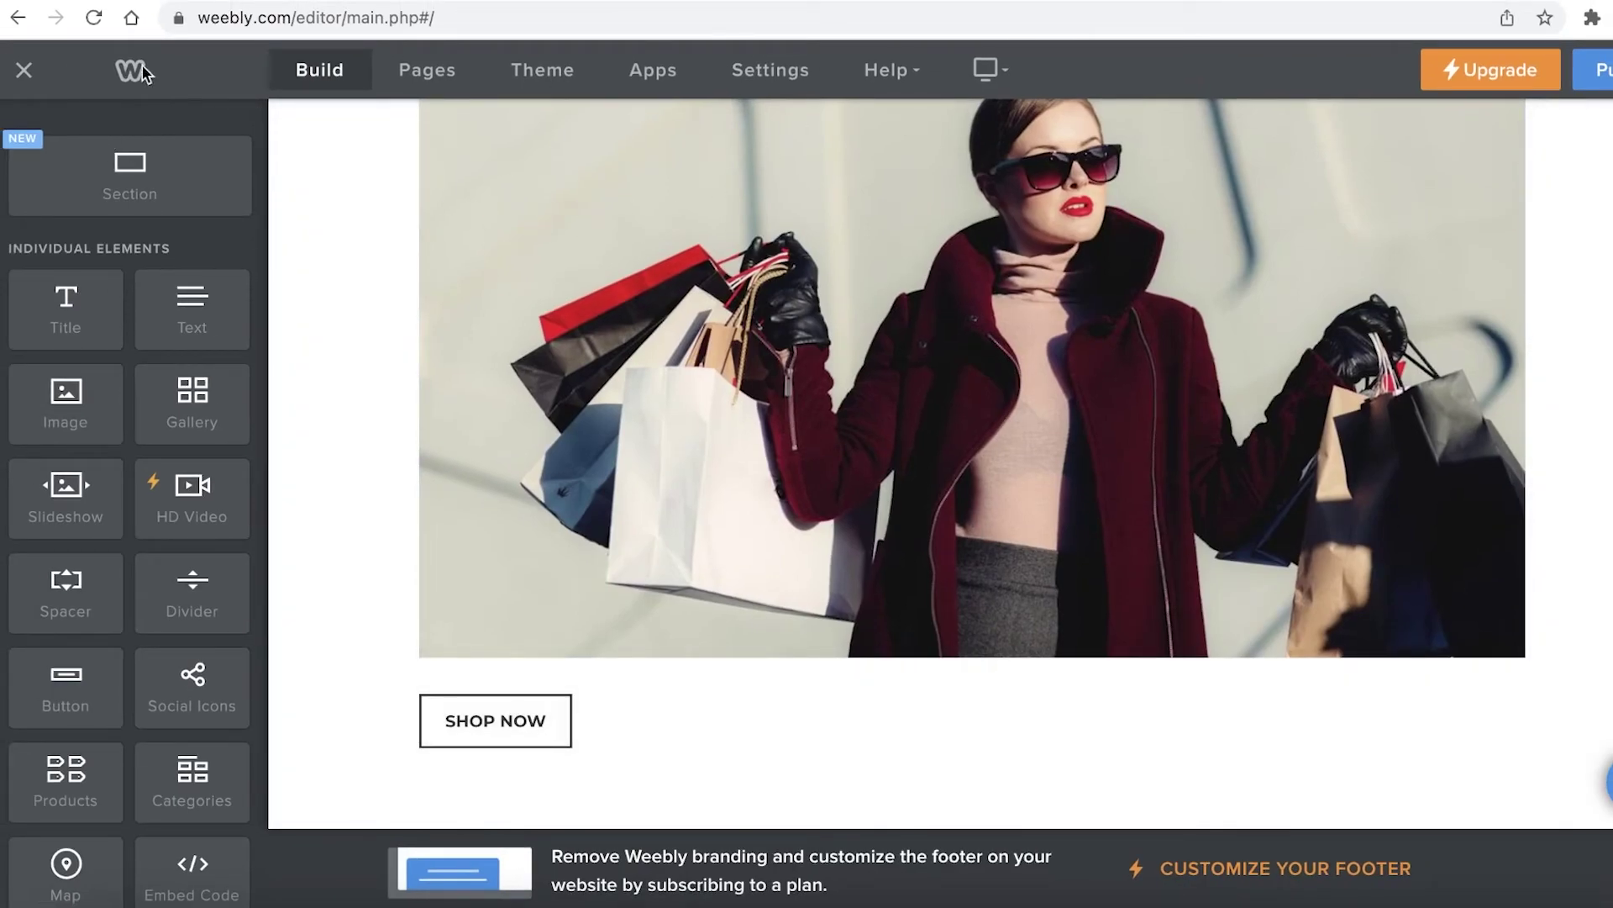
# - Move from the page editor to the Pages list, then to the Theme settings
pyautogui.scroll(-5, 134, 721)
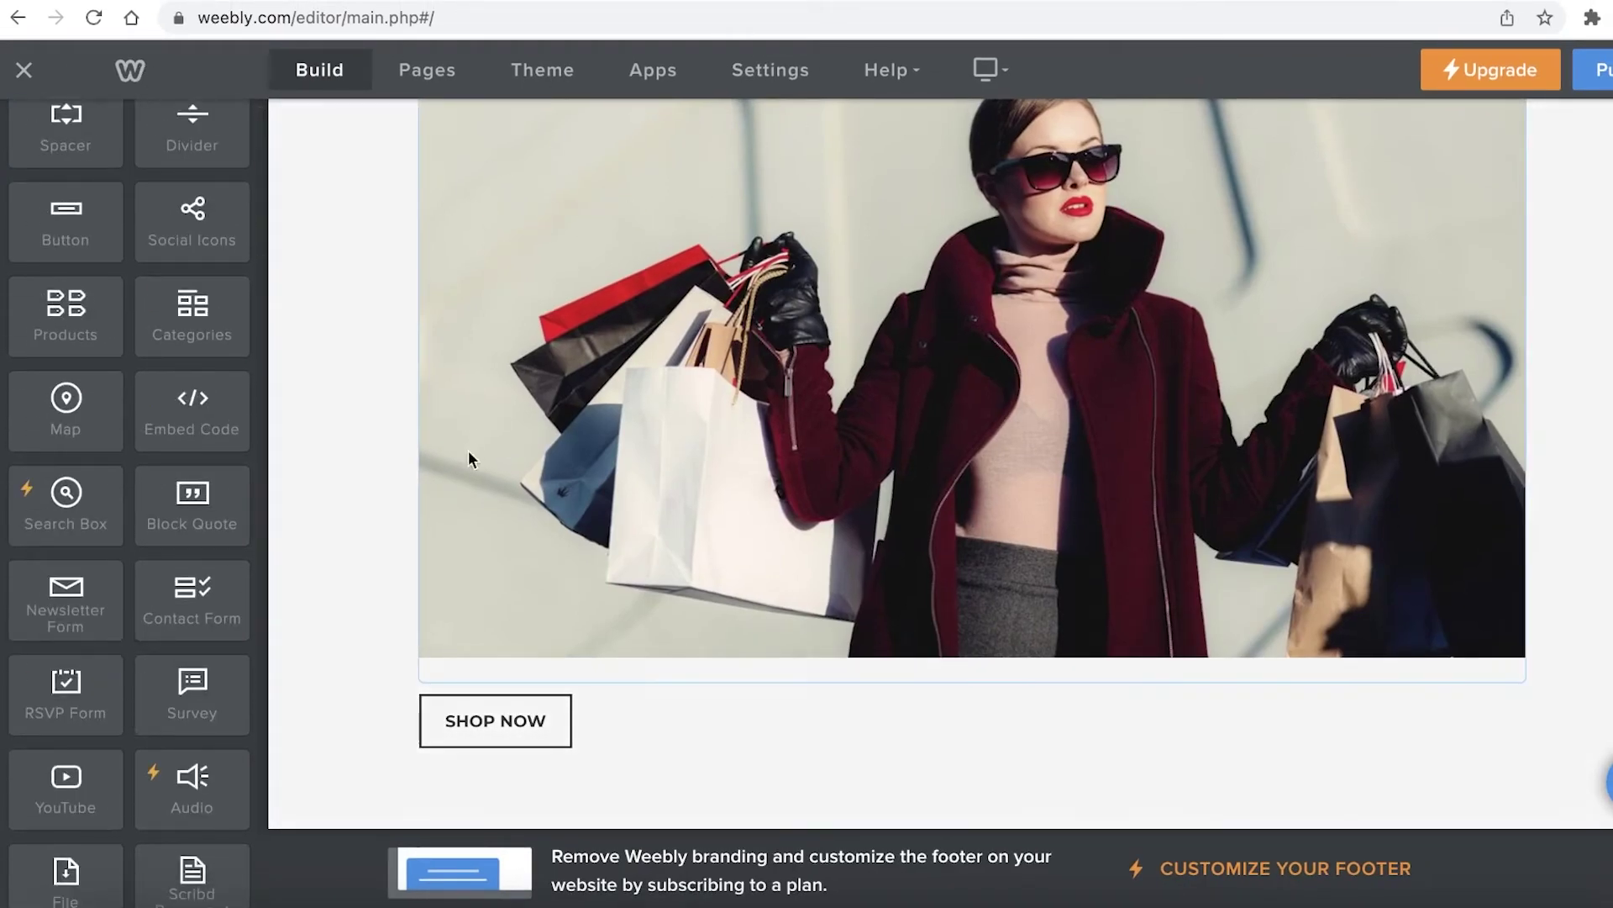
pyautogui.scroll(5, 468, 457)
pyautogui.click(429, 71)
pyautogui.click(522, 76)
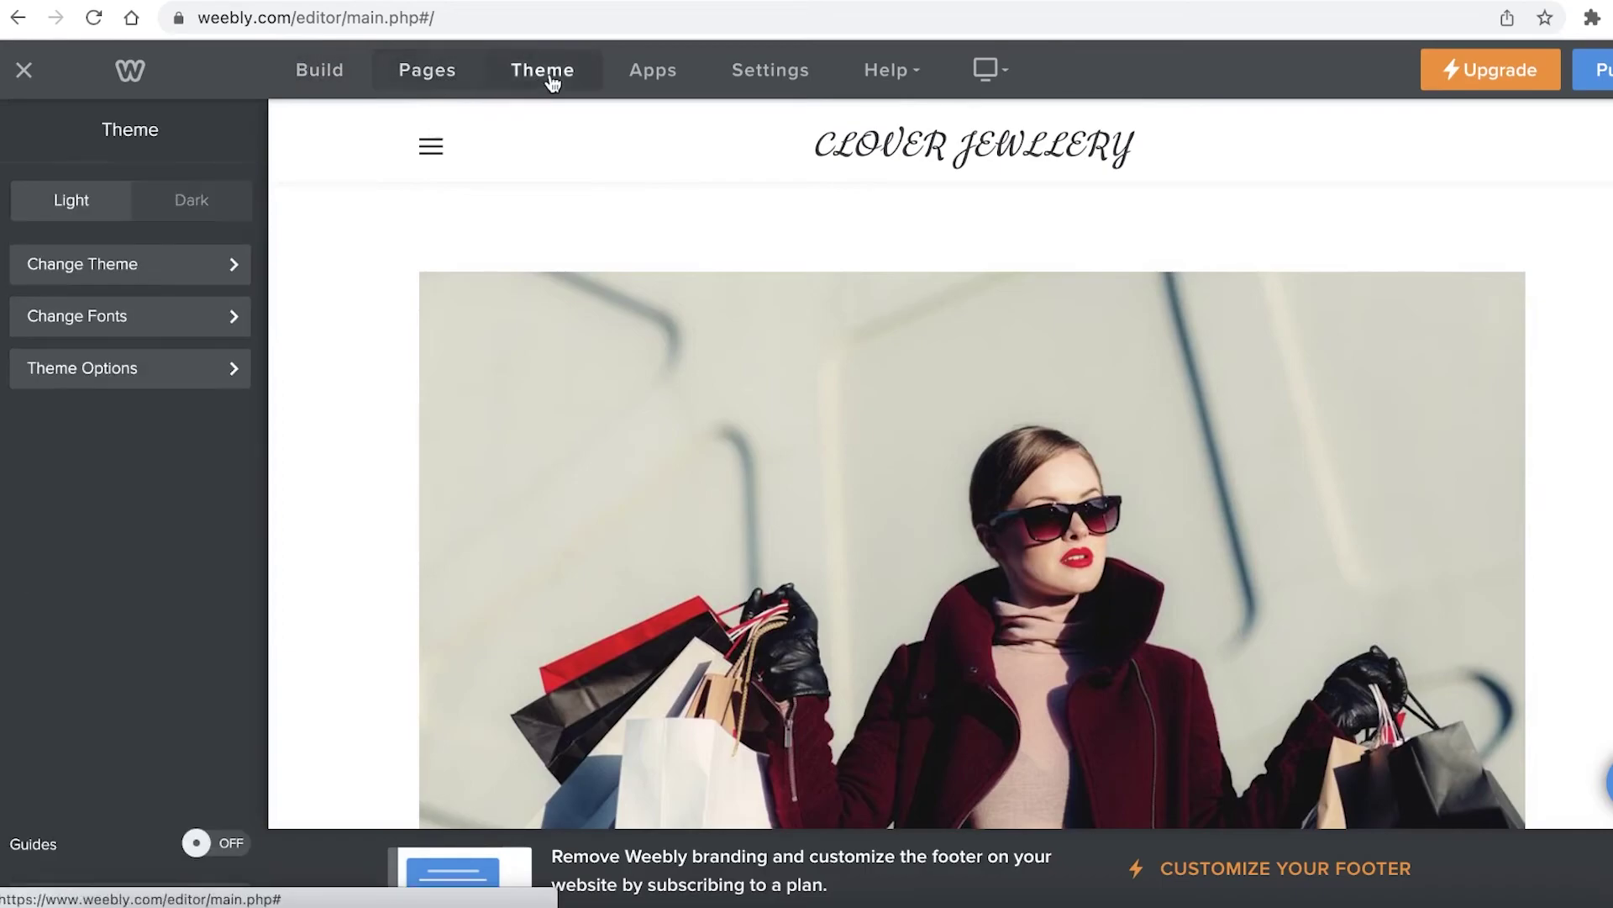
# - Browse the App Center's eCommerce apps and return to the top
pyautogui.click(672, 87)
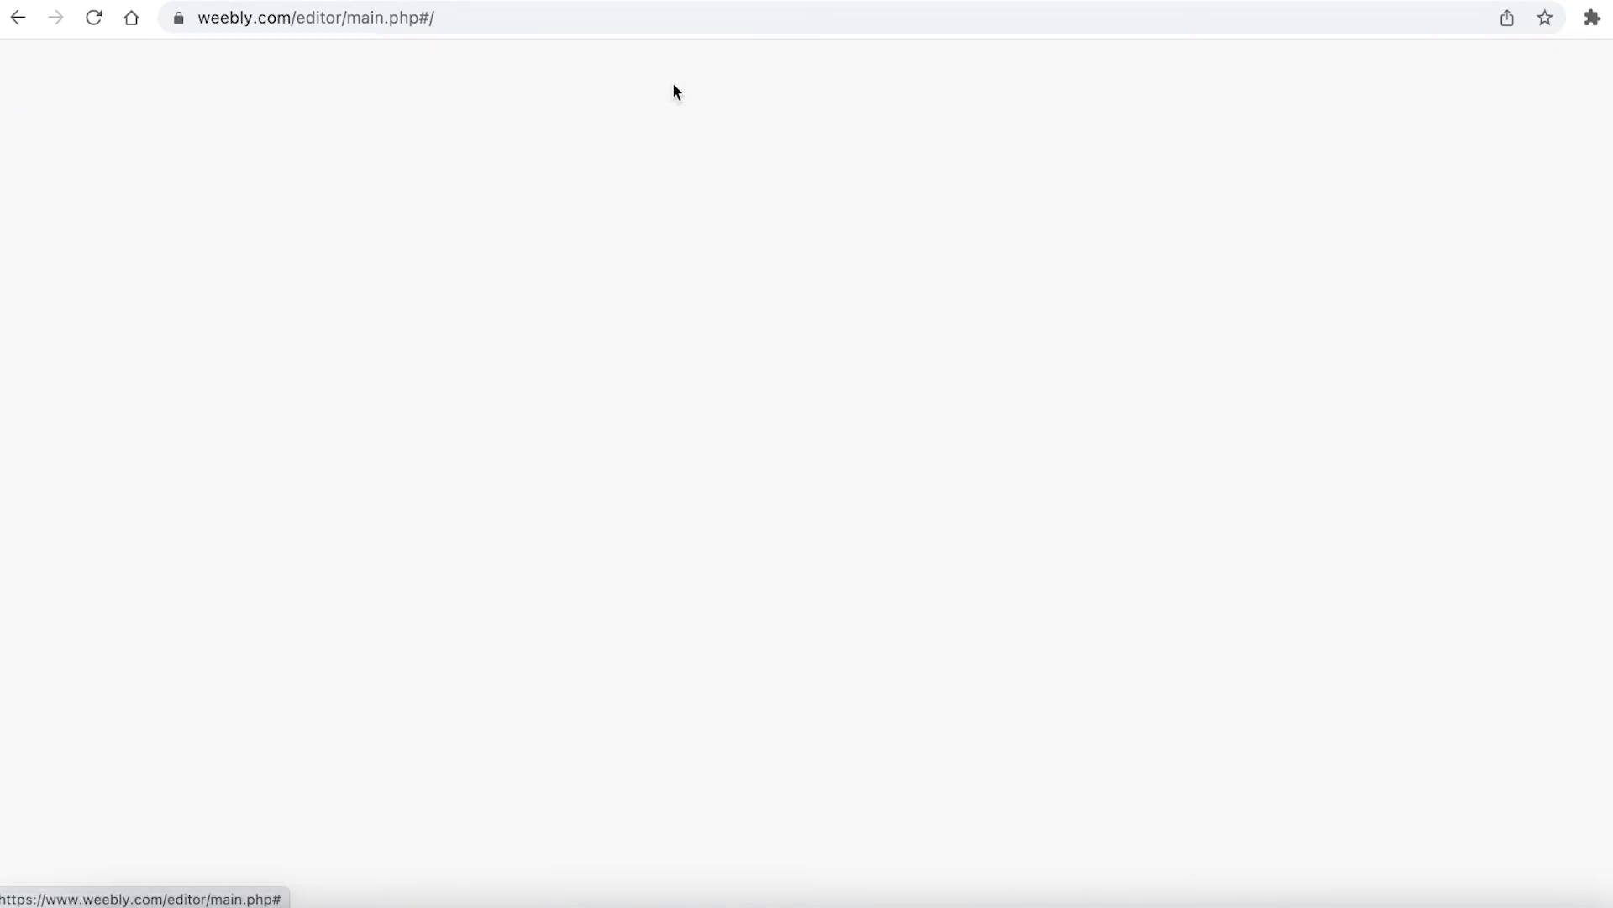
pyautogui.scroll(-15, 891, 380)
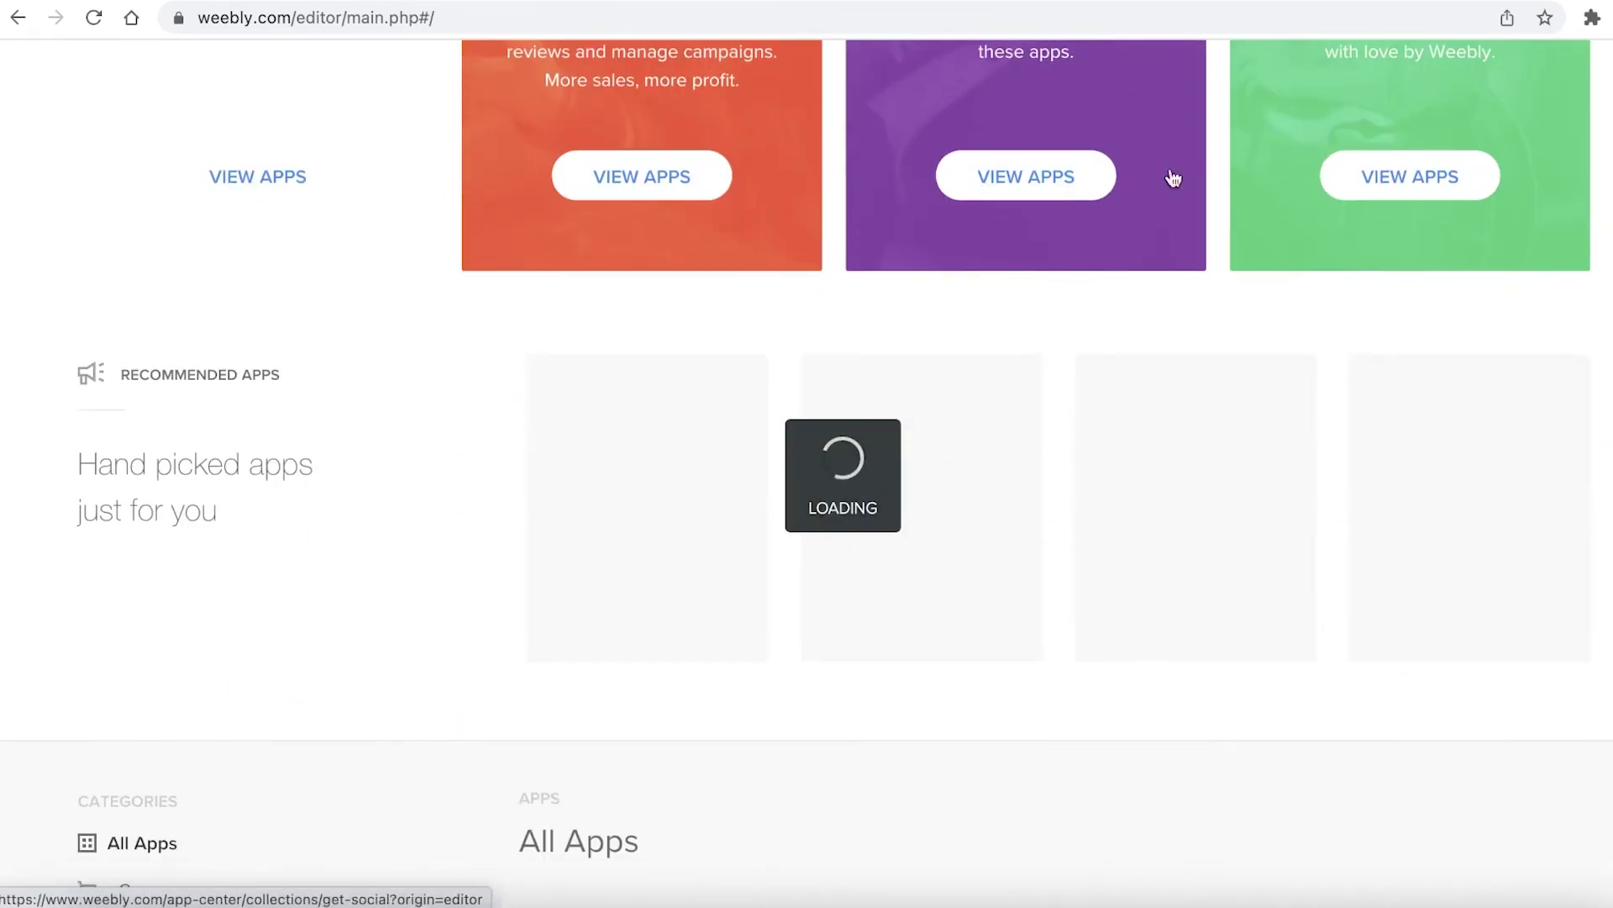
pyautogui.scroll(-15, 1152, 533)
pyautogui.scroll(10, 785, 230)
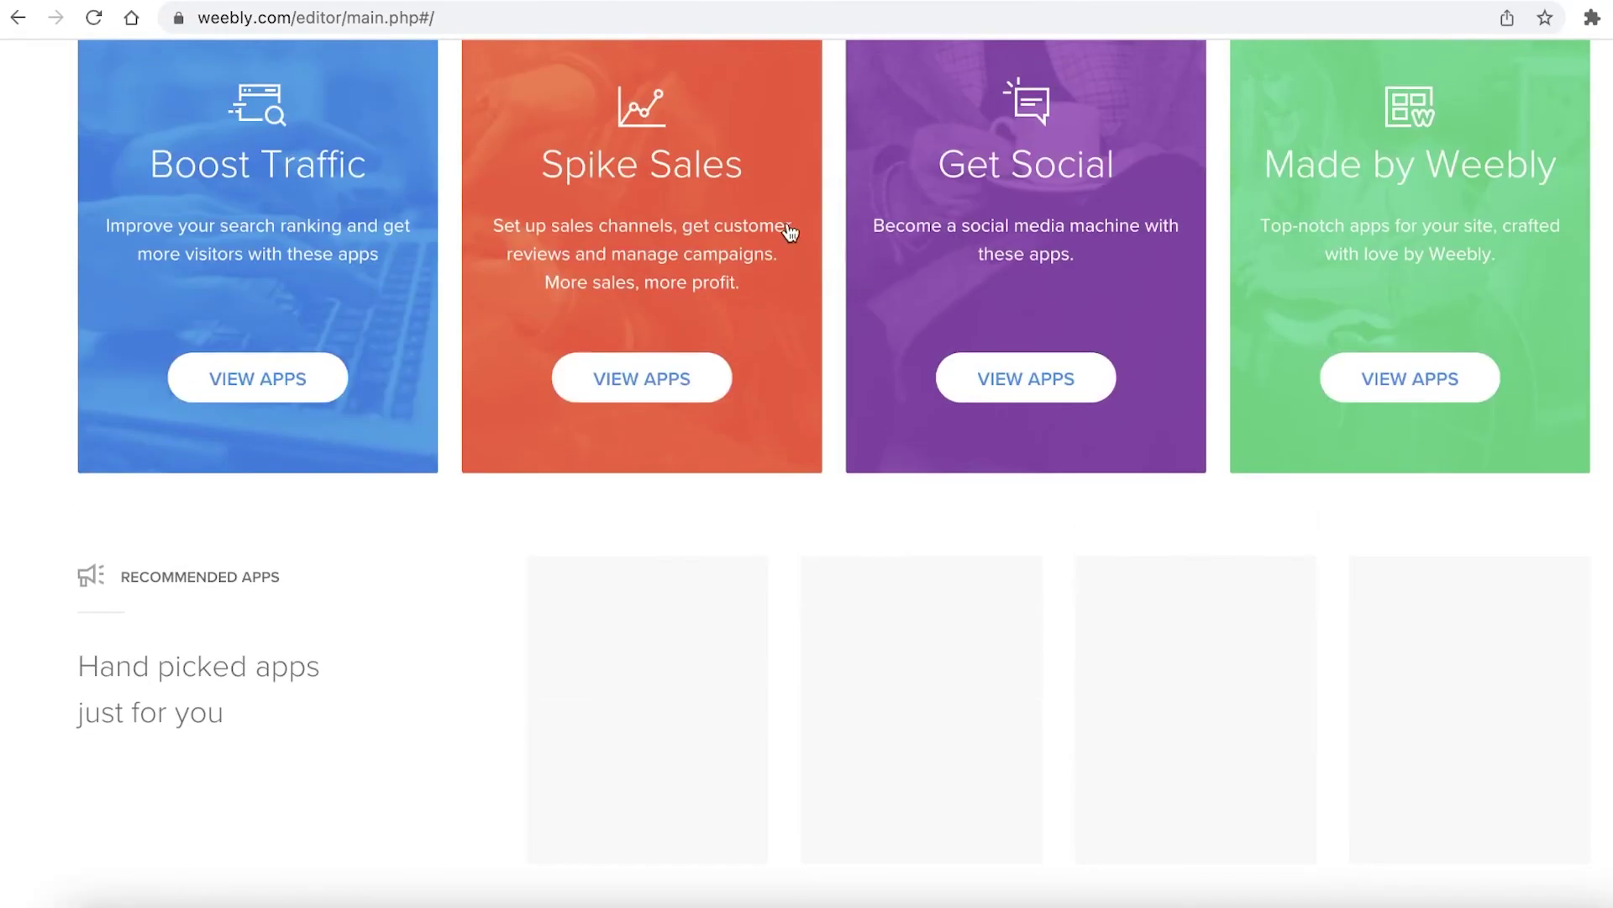
pyautogui.scroll(-10, 270, 461)
pyautogui.scroll(10, 187, 475)
pyautogui.scroll(-10, 187, 474)
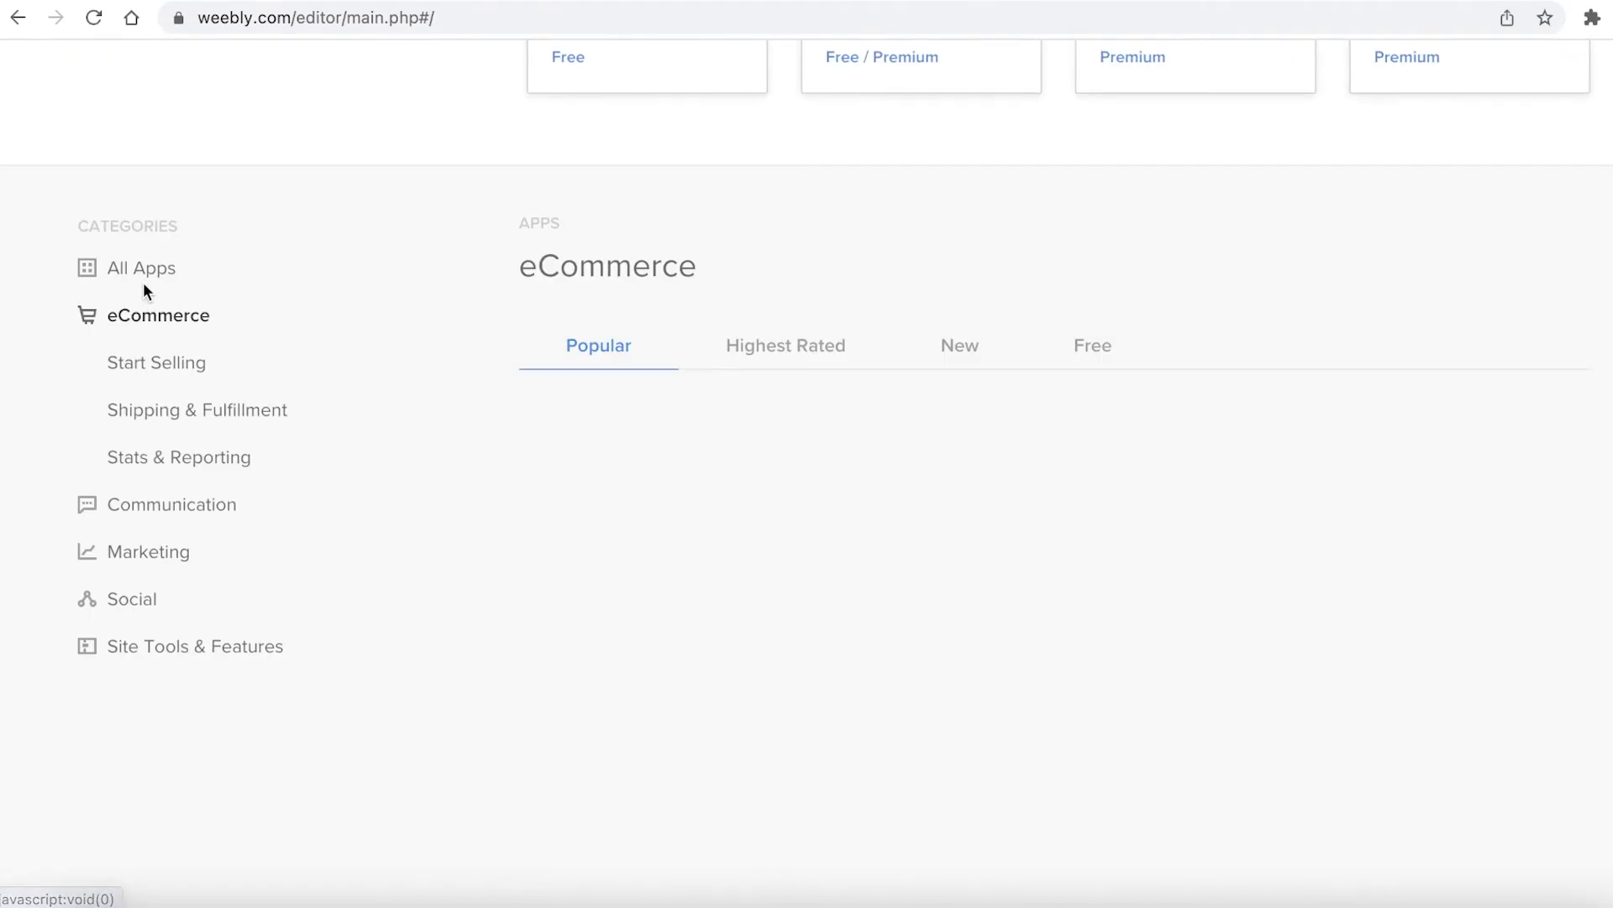
pyautogui.scroll(8, 144, 295)
pyautogui.scroll(-15, 359, 459)
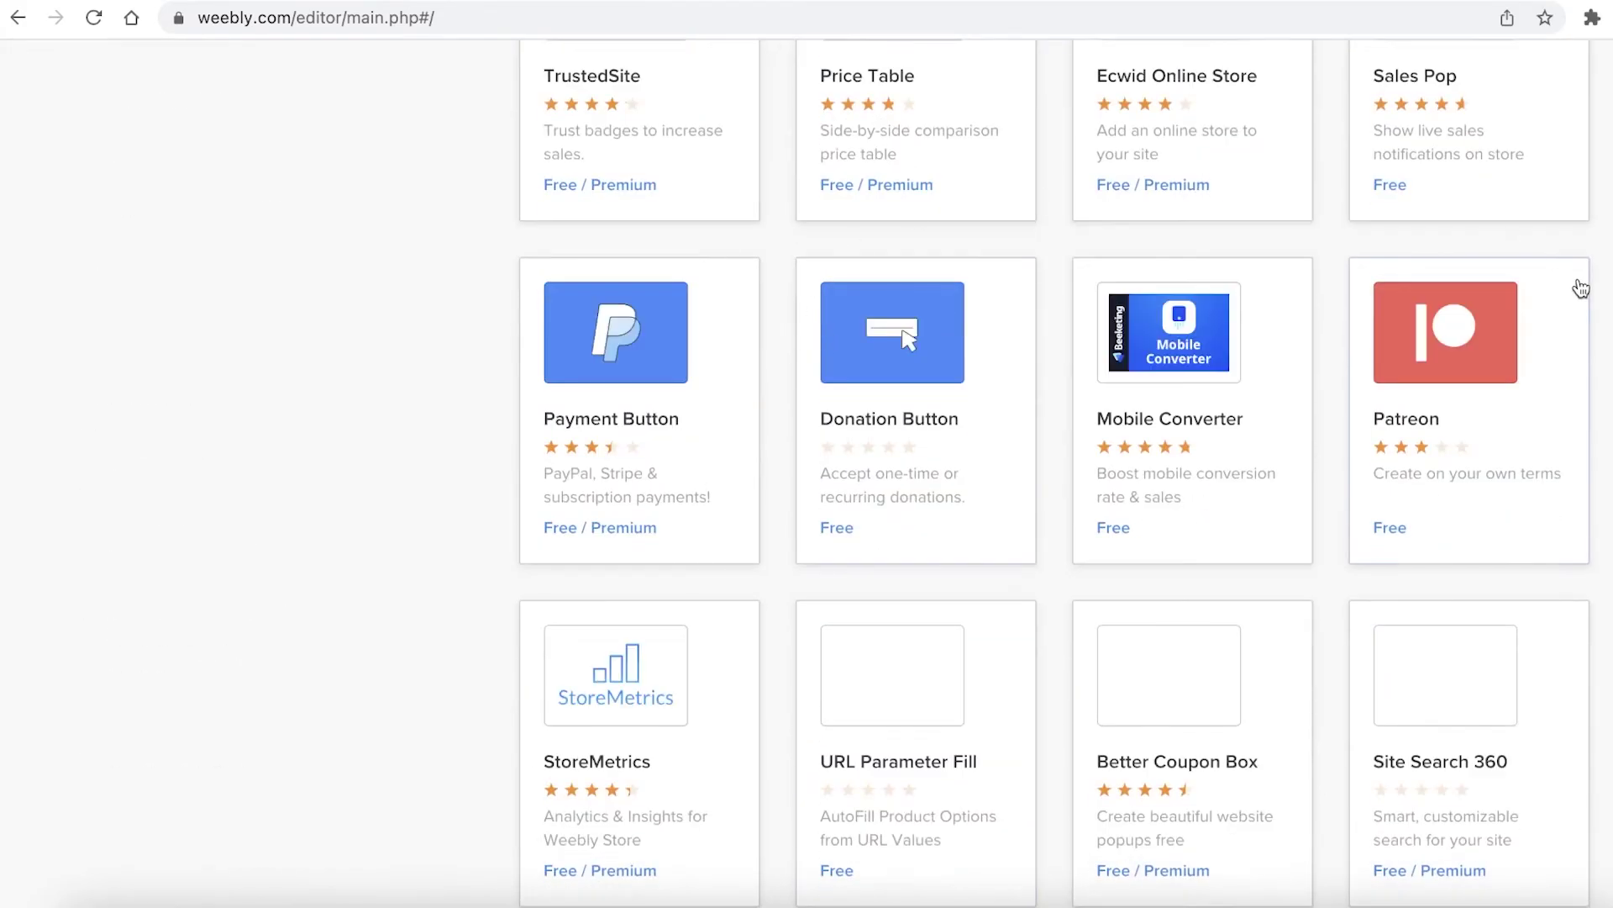
pyautogui.scroll(7, 1574, 288)
pyautogui.scroll(-5, 1574, 288)
pyautogui.scroll(-10, 824, 317)
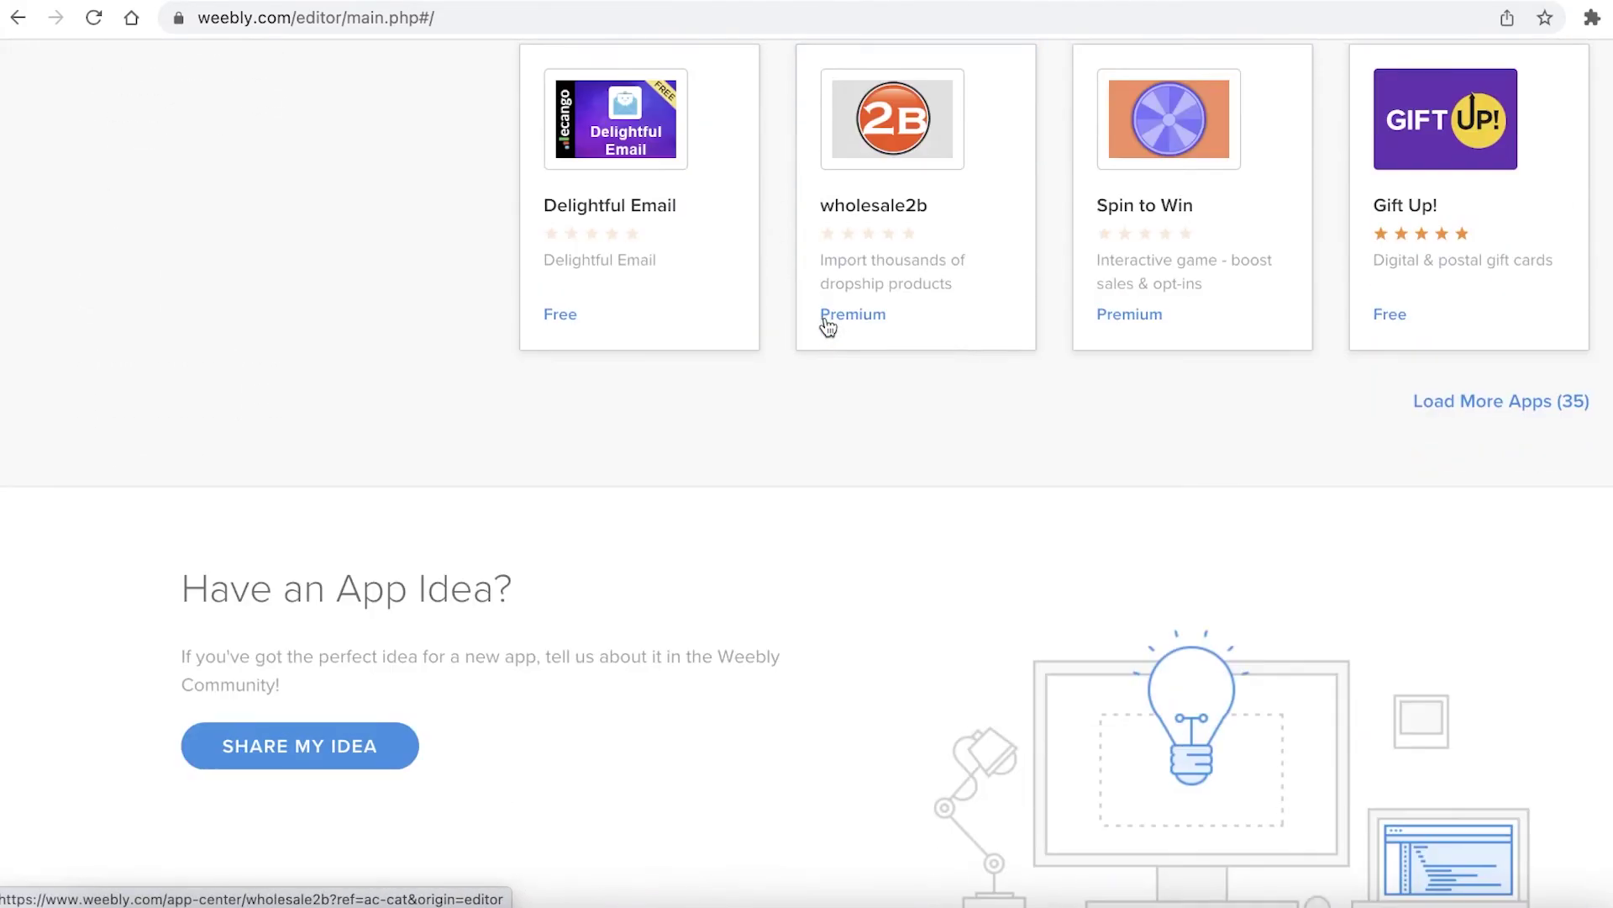
pyautogui.scroll(20, 824, 317)
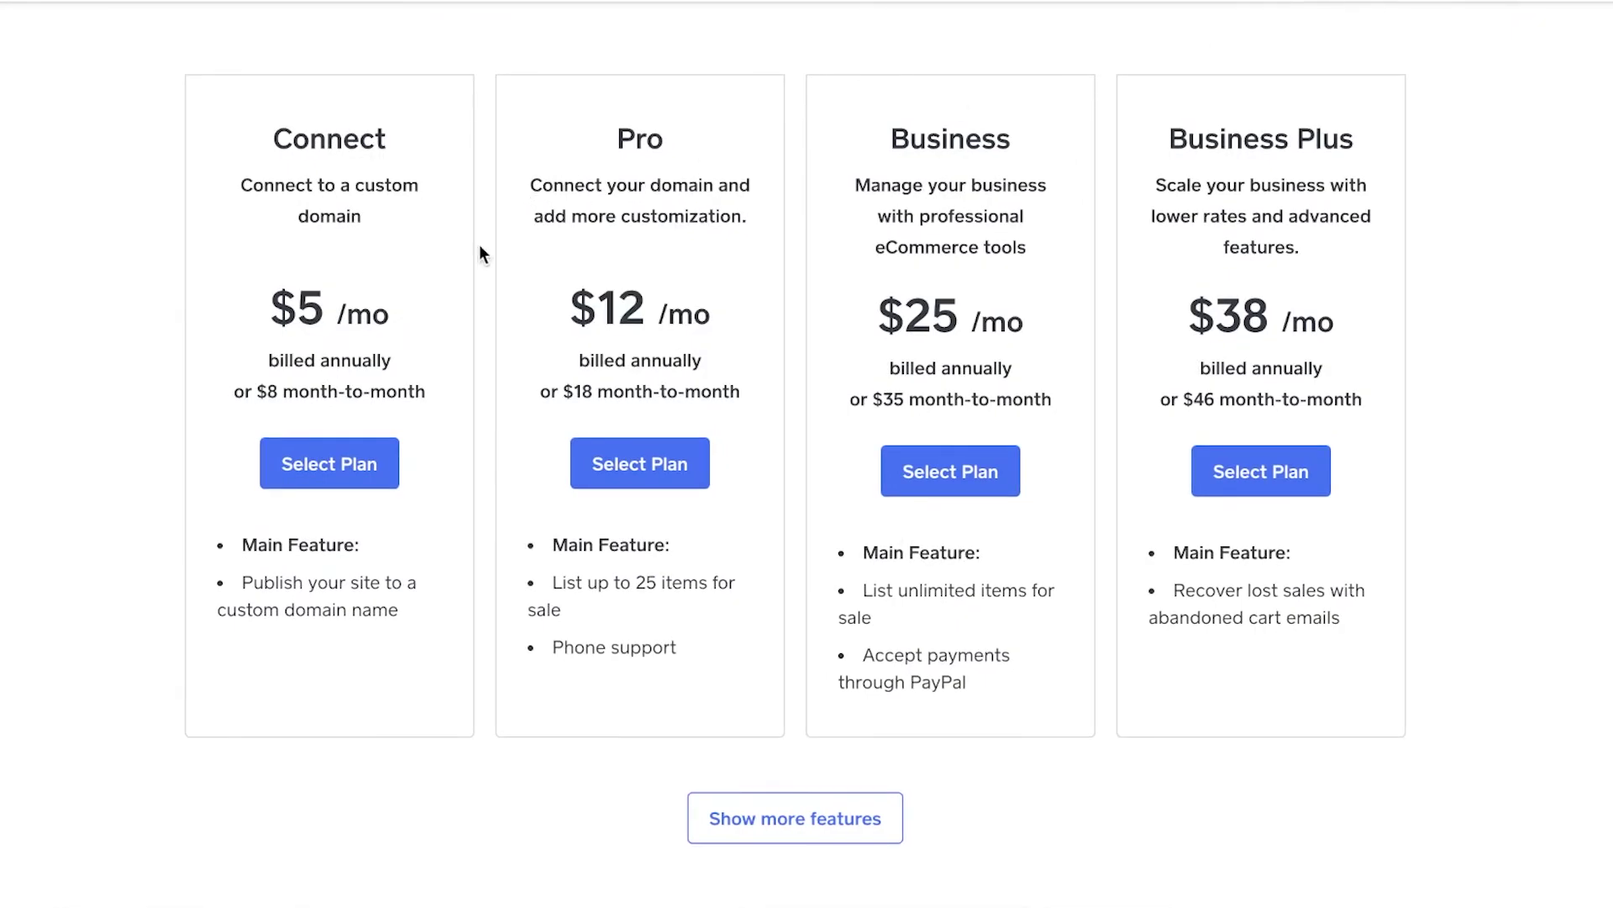
# - Scroll to the top of the upgrade plans page
pyautogui.scroll(2, 481, 252)
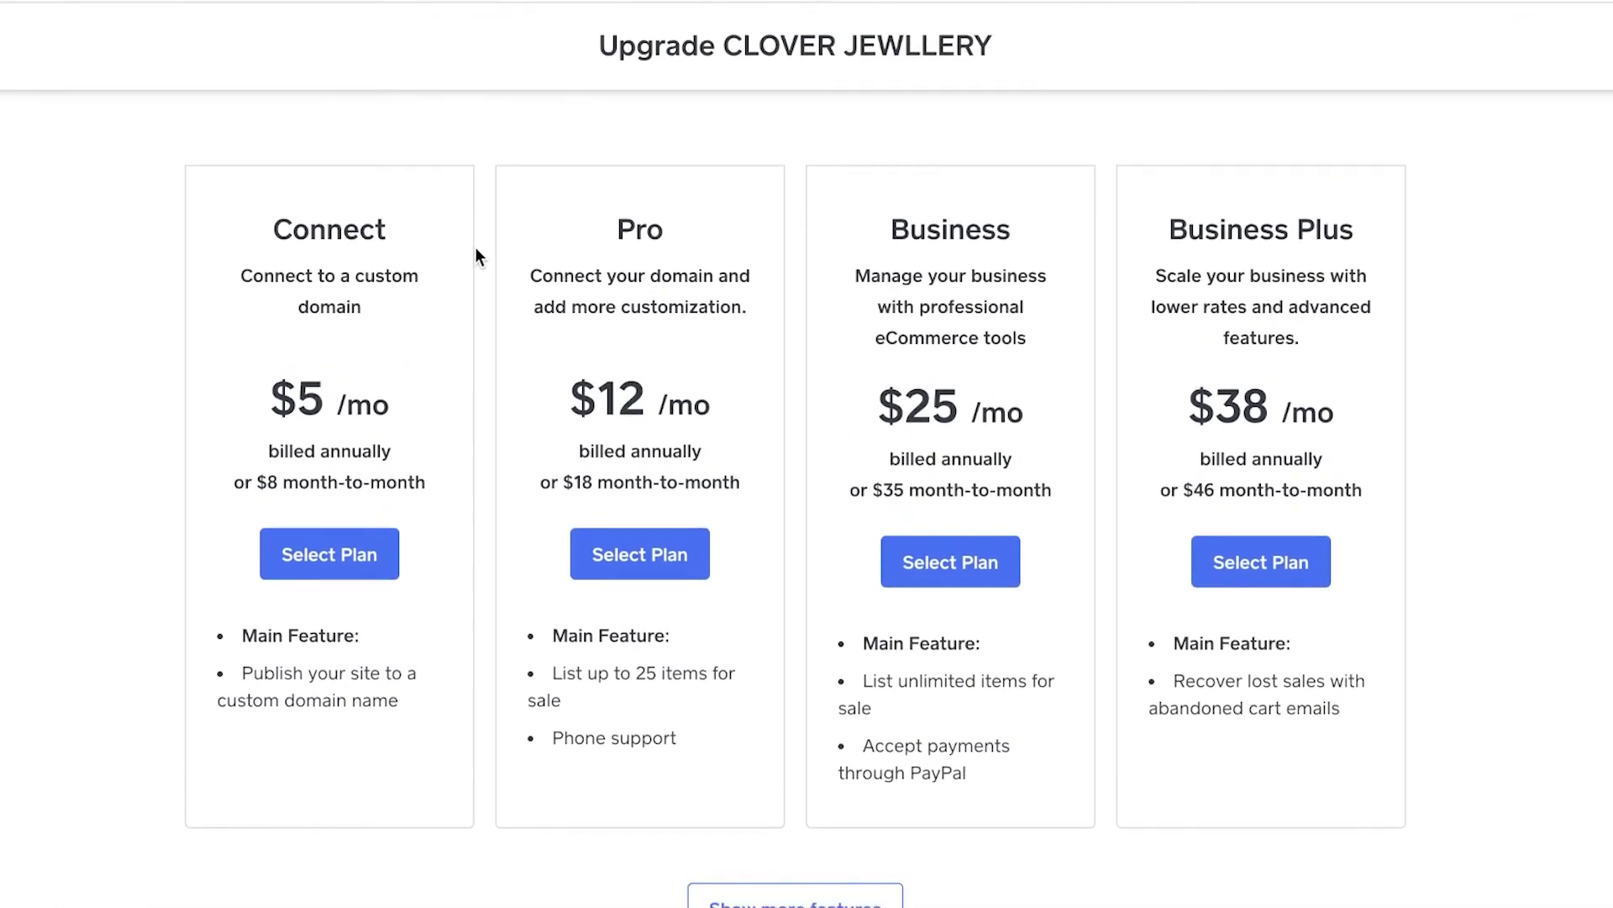